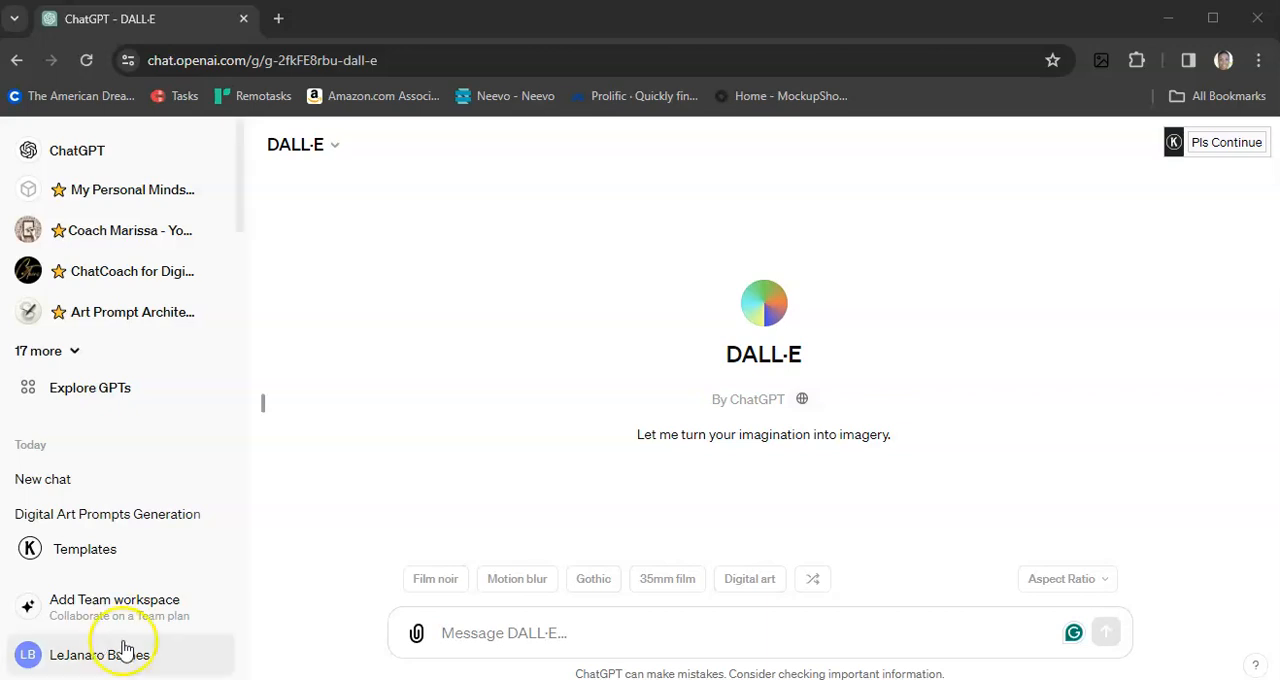
Step: Submit the copied prompt for an airbrushed digital illustration of a braided African American chibi woman in denim bell bottoms, purple halter top and high top sneakers
left_click(462, 632)
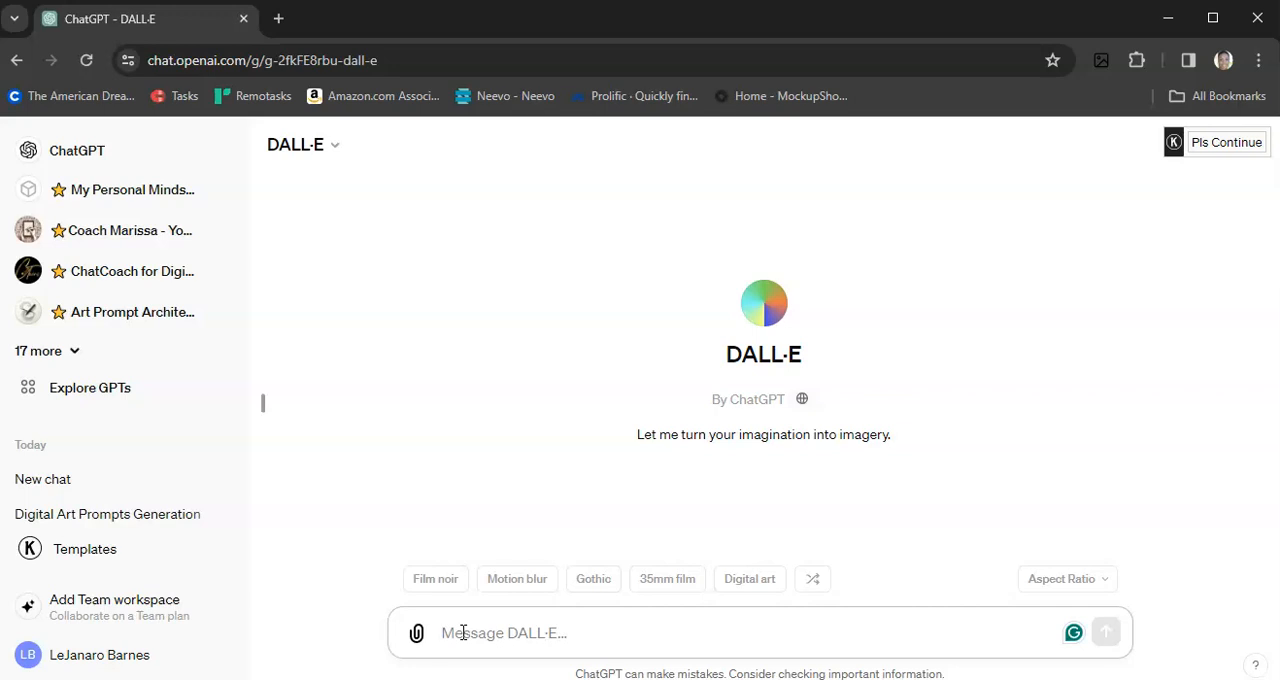
type("Create an airbrushed digital illustration of a beautiful african american chibi woman with braided hair style, wearing glasses, silver hoop earrings and bangles, wearing denim bell bottom jeans, and a purple halter top with high top sneakers displaying full body and entire outfit. She has a denim backpack that she wears confidently on one shoulder.")
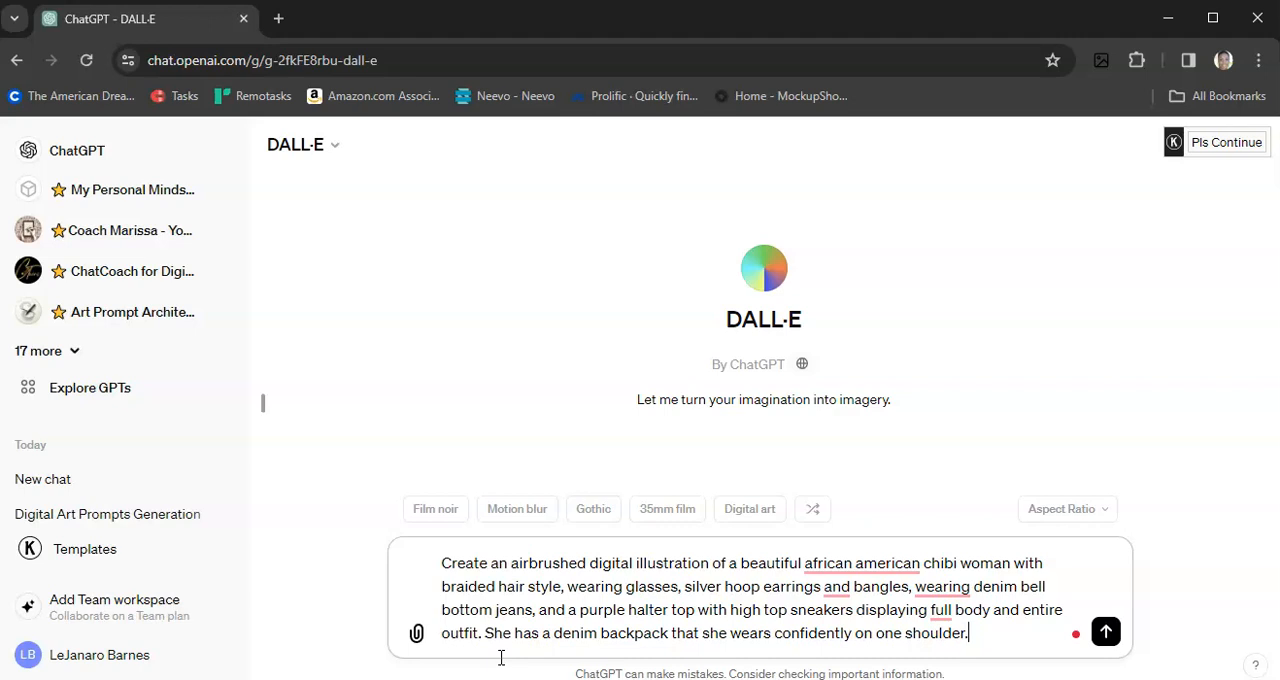
key("Return")
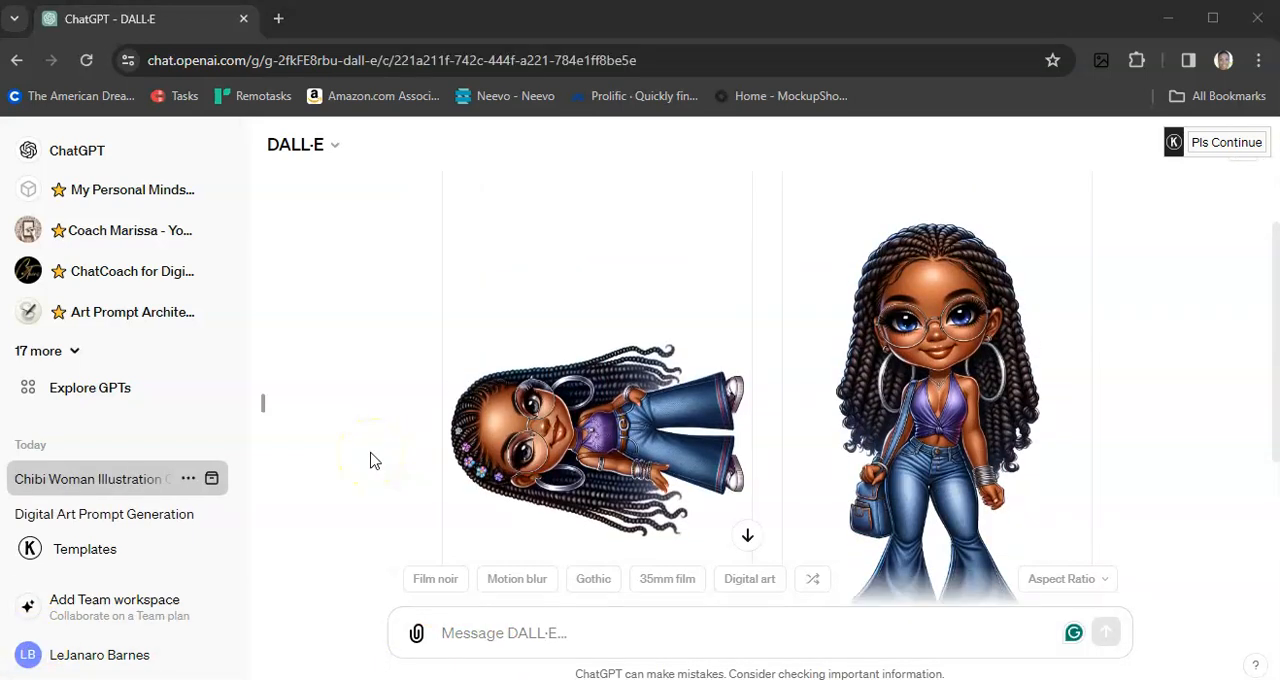
Step: Paste the original chibi woman prompt as a new message and remove "african american" from it
scroll(370, 460, "down", 1)
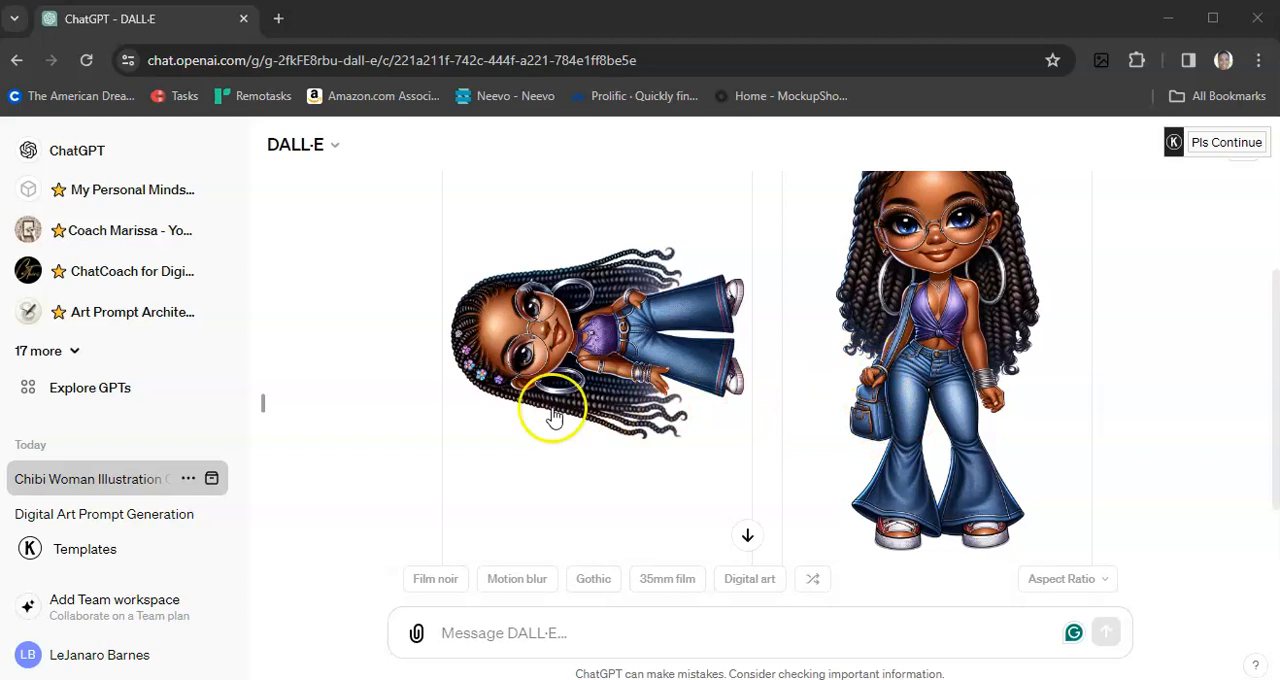
scroll(425, 447, "up", 1)
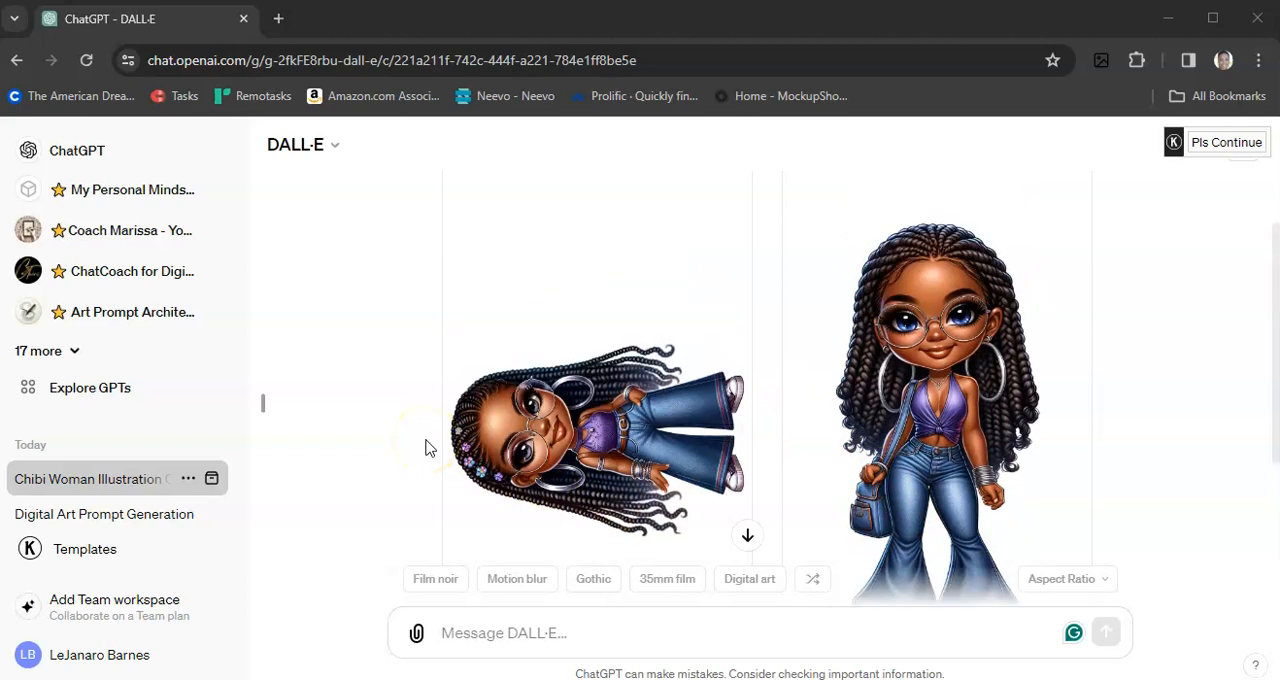
scroll(425, 447, "down", 2)
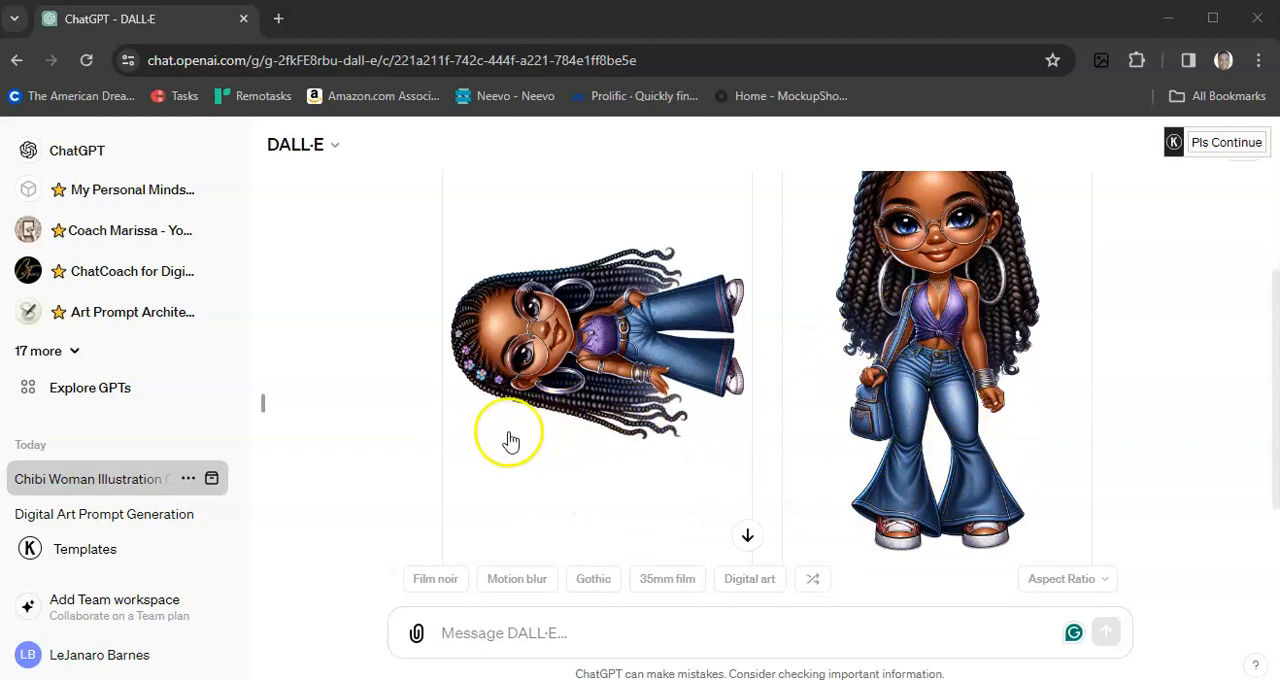
scroll(375, 461, "up", 1)
scroll(375, 461, "down", 3)
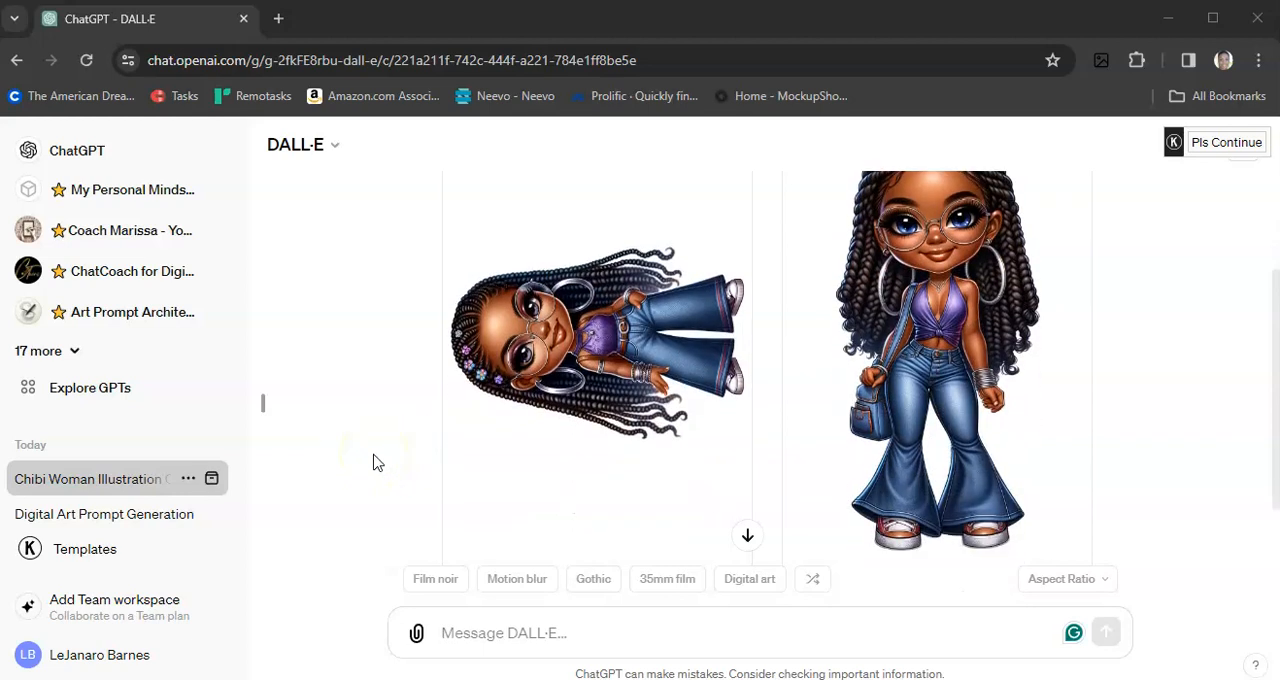
left_click(518, 636)
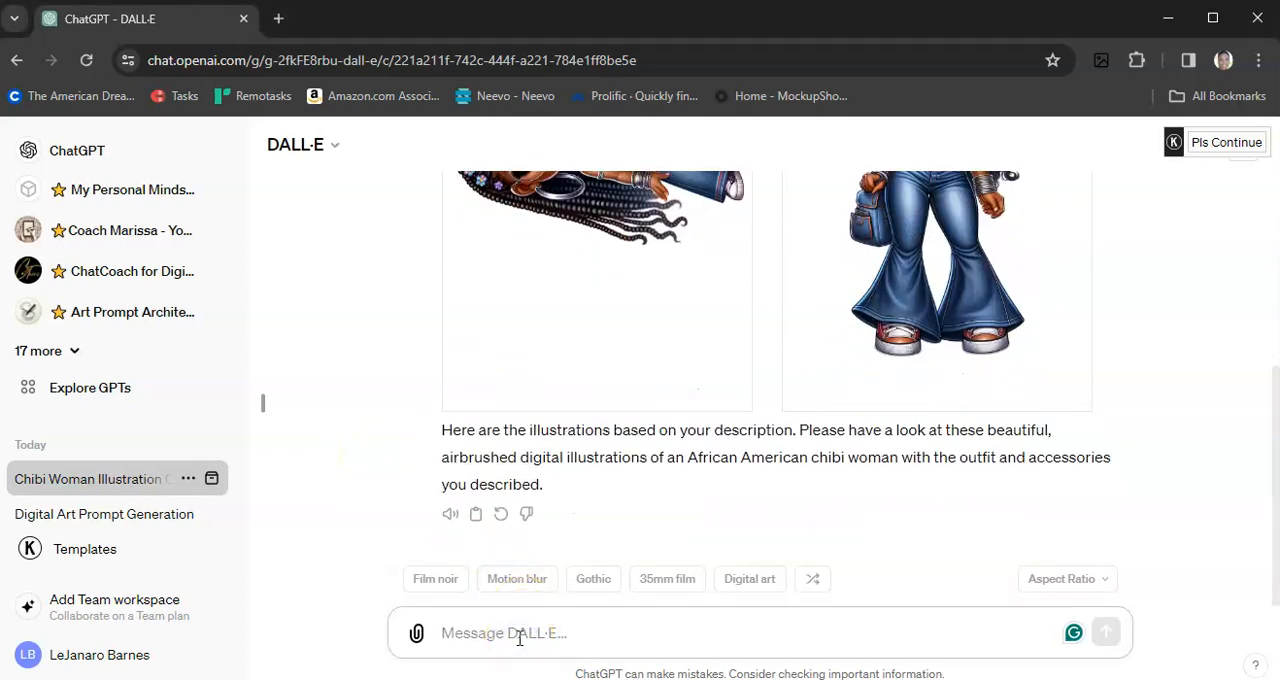
type("Create an airbrushed digital illustration of a beautiful african american chibi woman with braided hair style, wearing glasses, silver hoop earrings and bangles, wearing denim bell bottom jeans, and a purple halter top with high top sneakers displaying full body and entire outfit. She has a denim backpack that she wears confidently on one shoulder.")
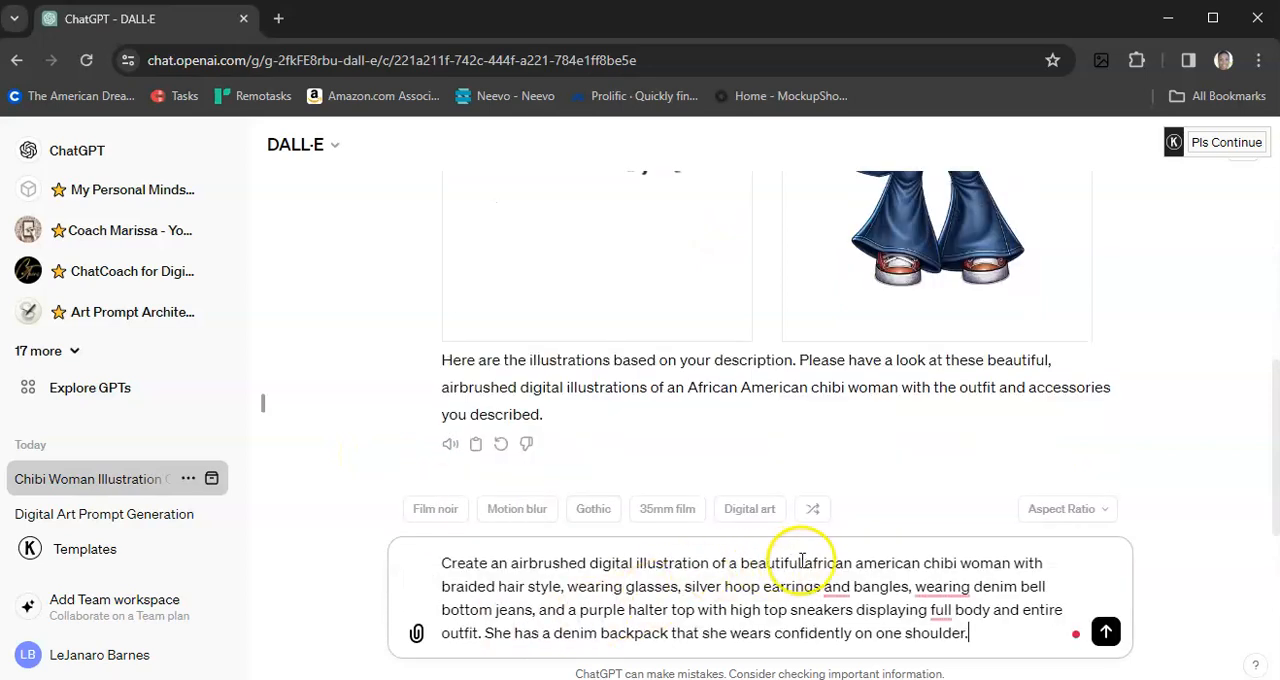
left_click_drag(805, 561, 912, 556)
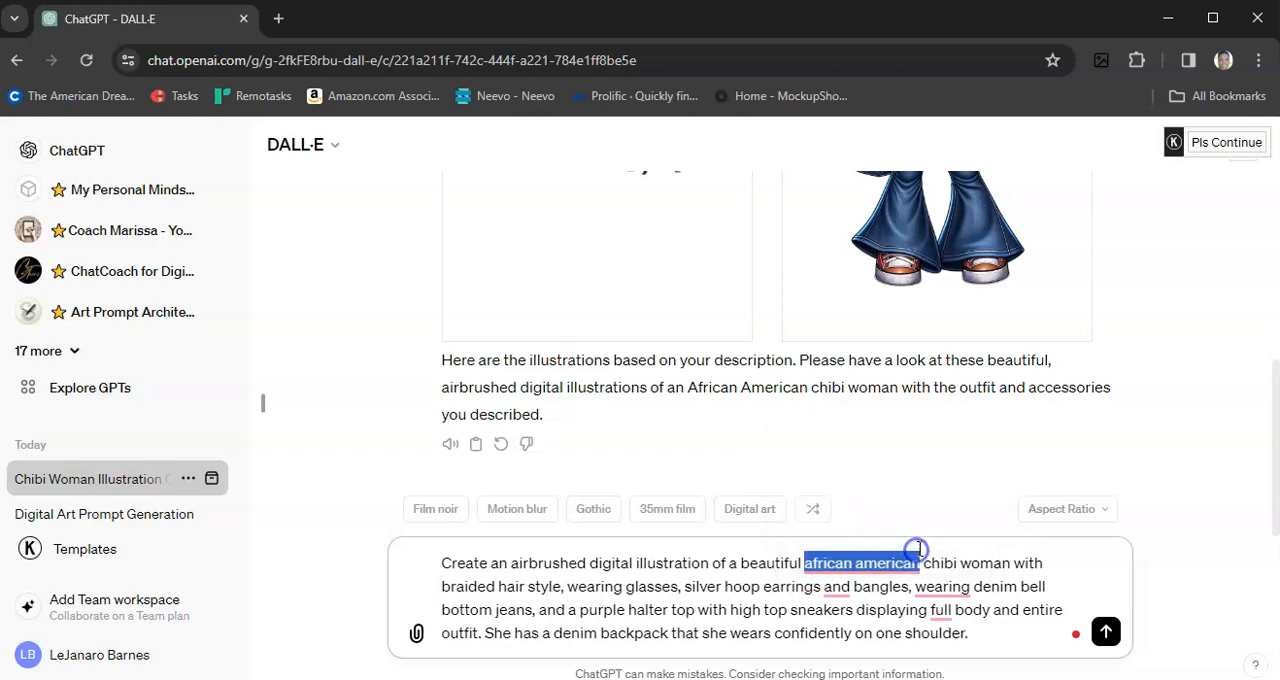
key("BackSpace")
key("Delete")
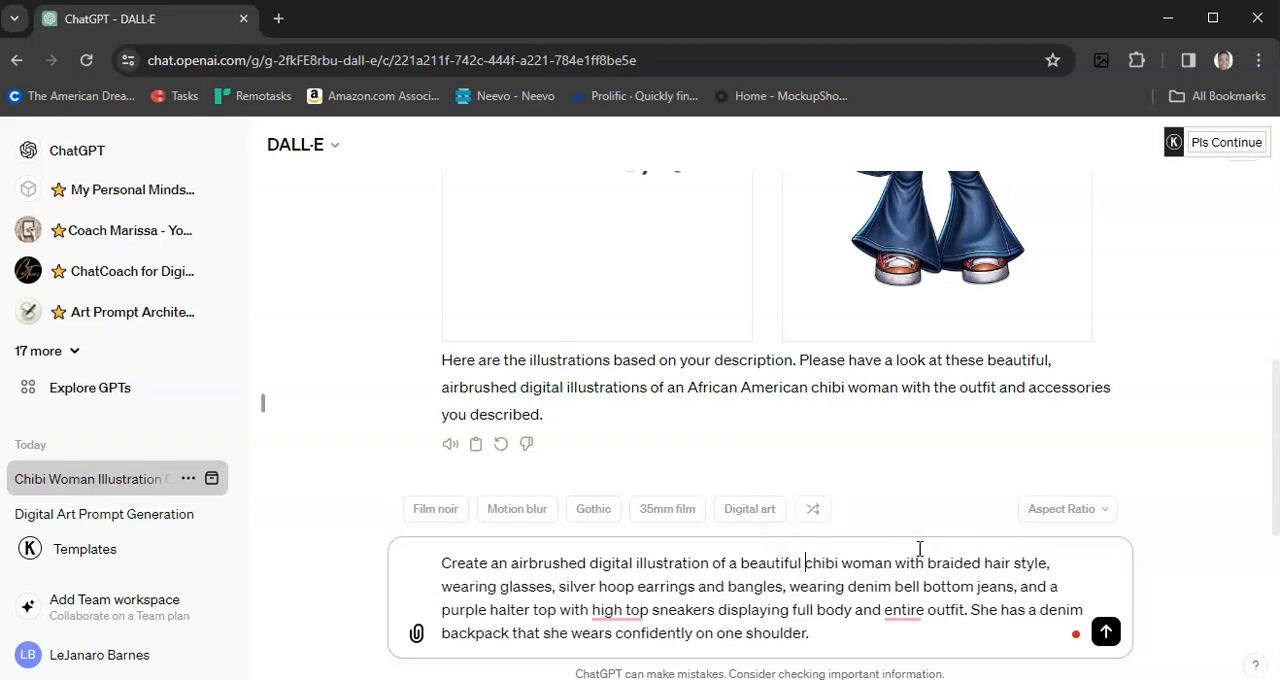
Step: Replace "braided" with "long flowy" in the hair style description and submit the revised prompt
double_click(941, 562)
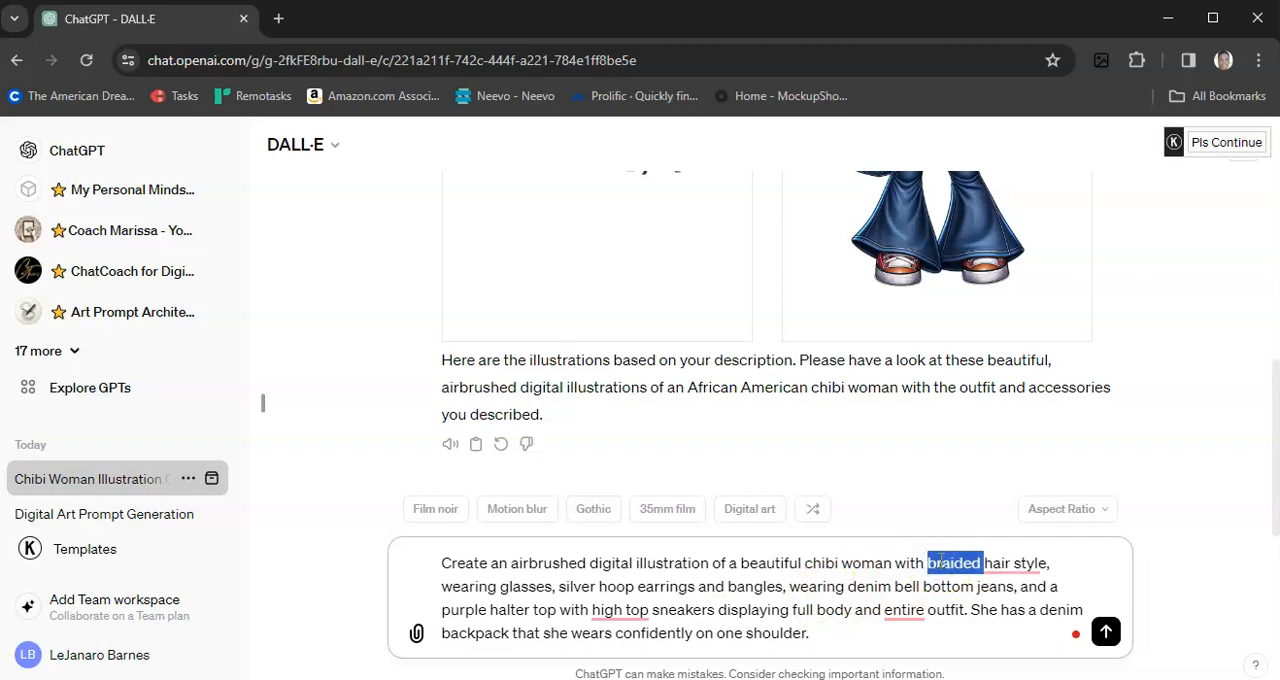
type("long flowy")
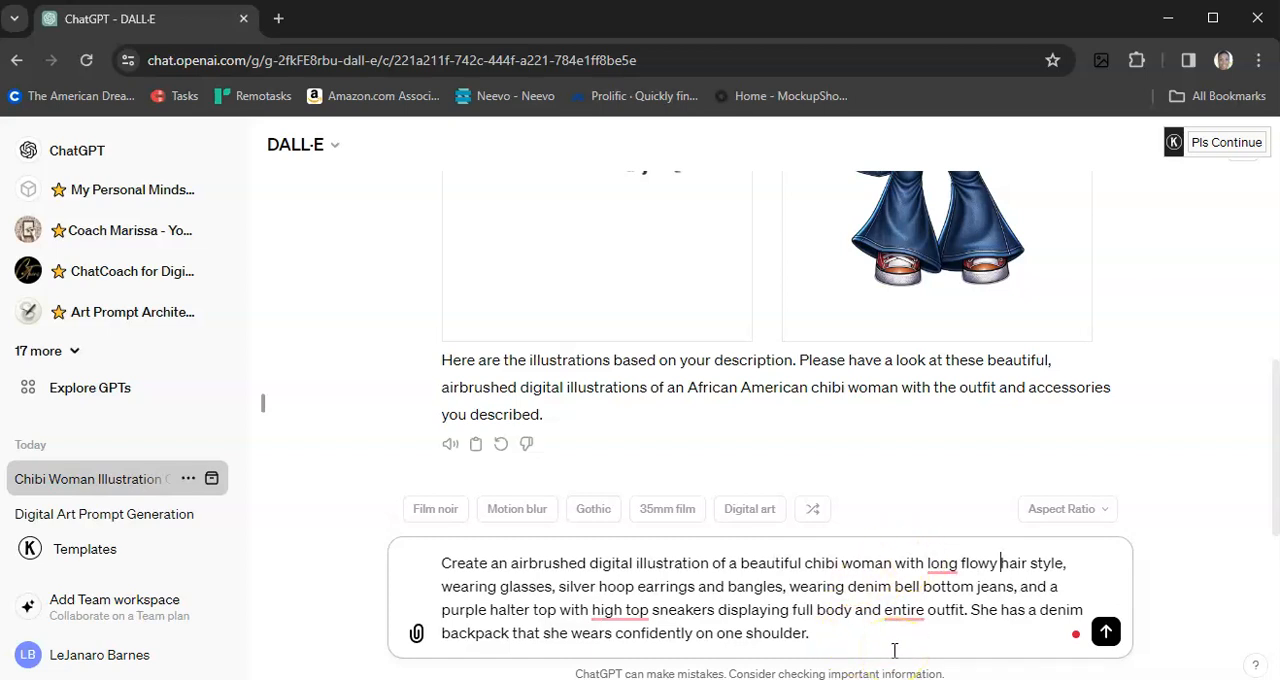
key("Return")
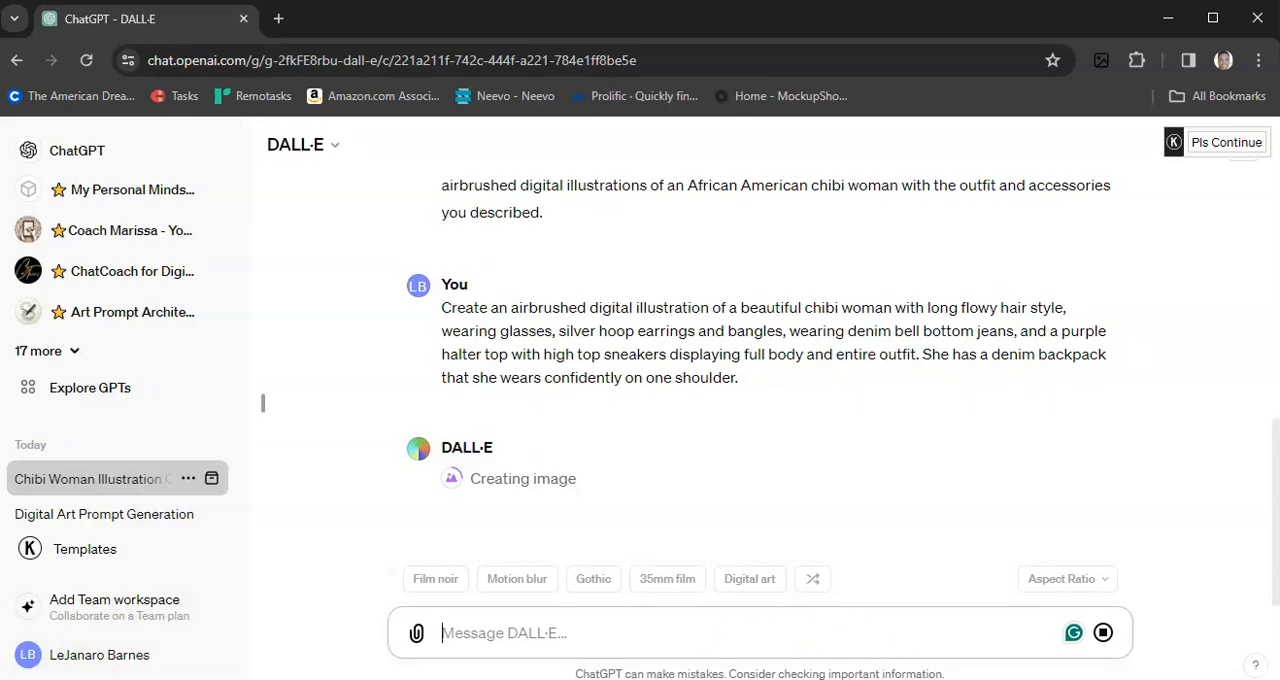
Step: Paste the original prompt as another message and replace "braided" with "shoulder length curly" in the hair style description
scroll(295, 541, "up", 3)
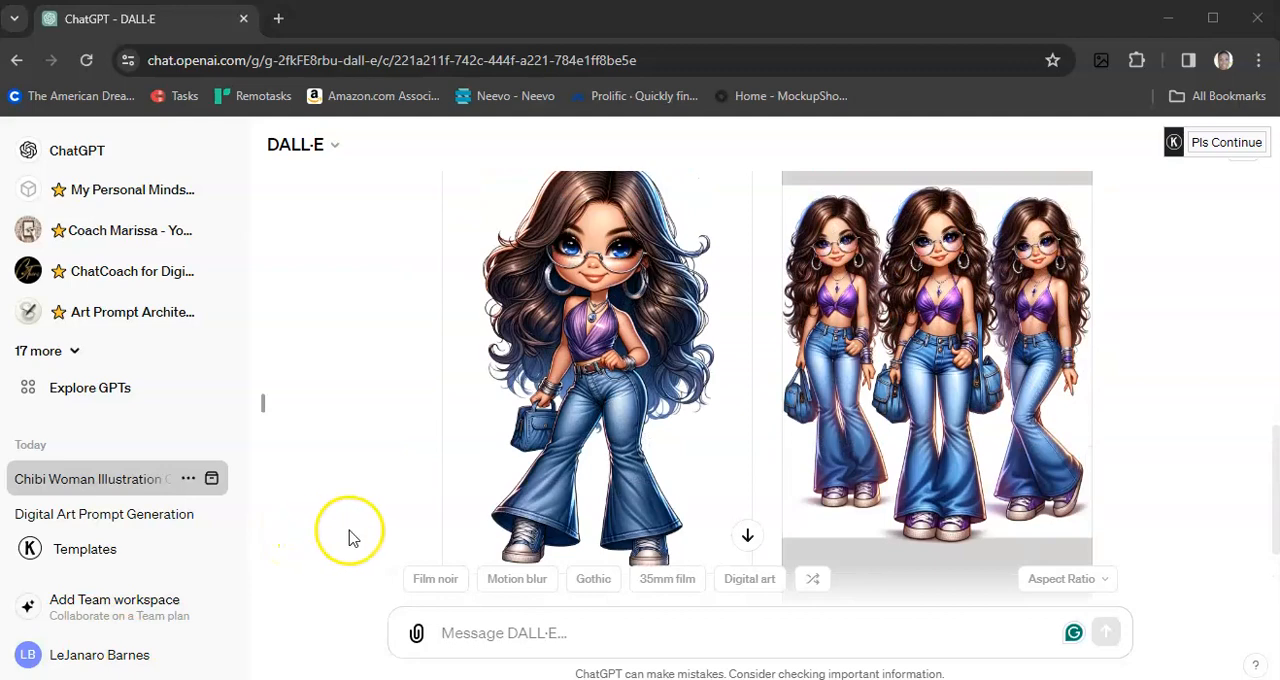
scroll(349, 538, "up", 1)
scroll(349, 538, "up", 8)
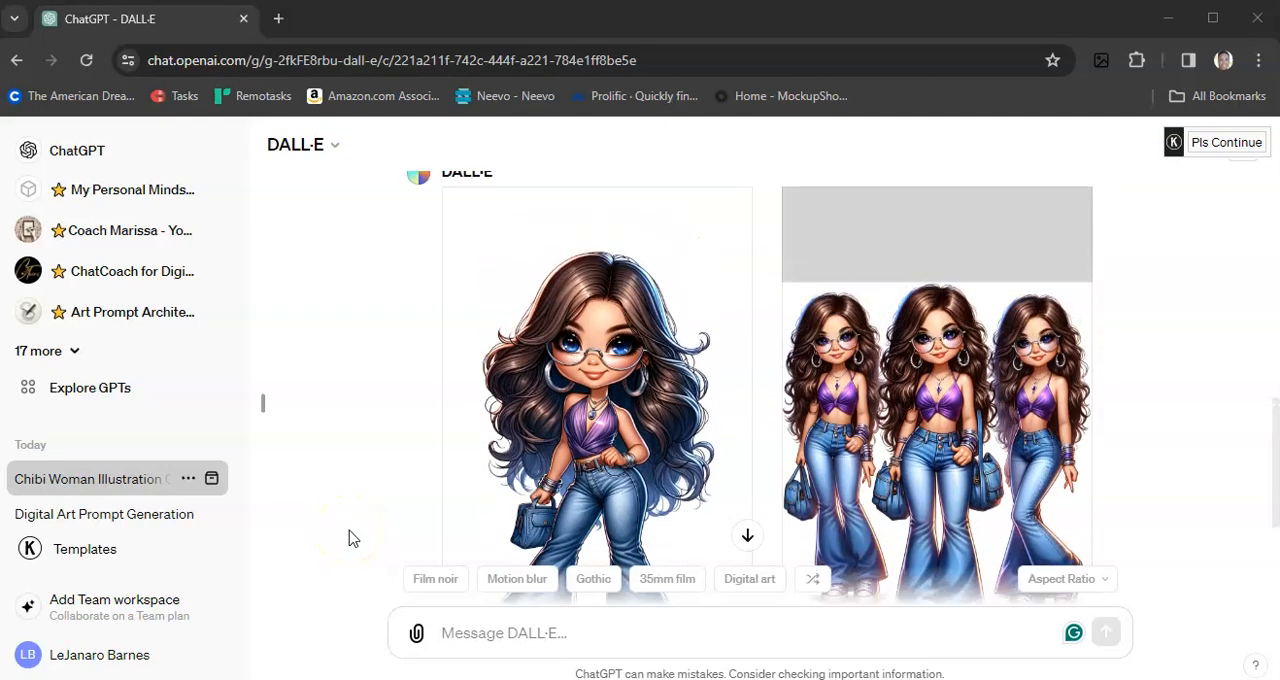
scroll(349, 538, "up", 10)
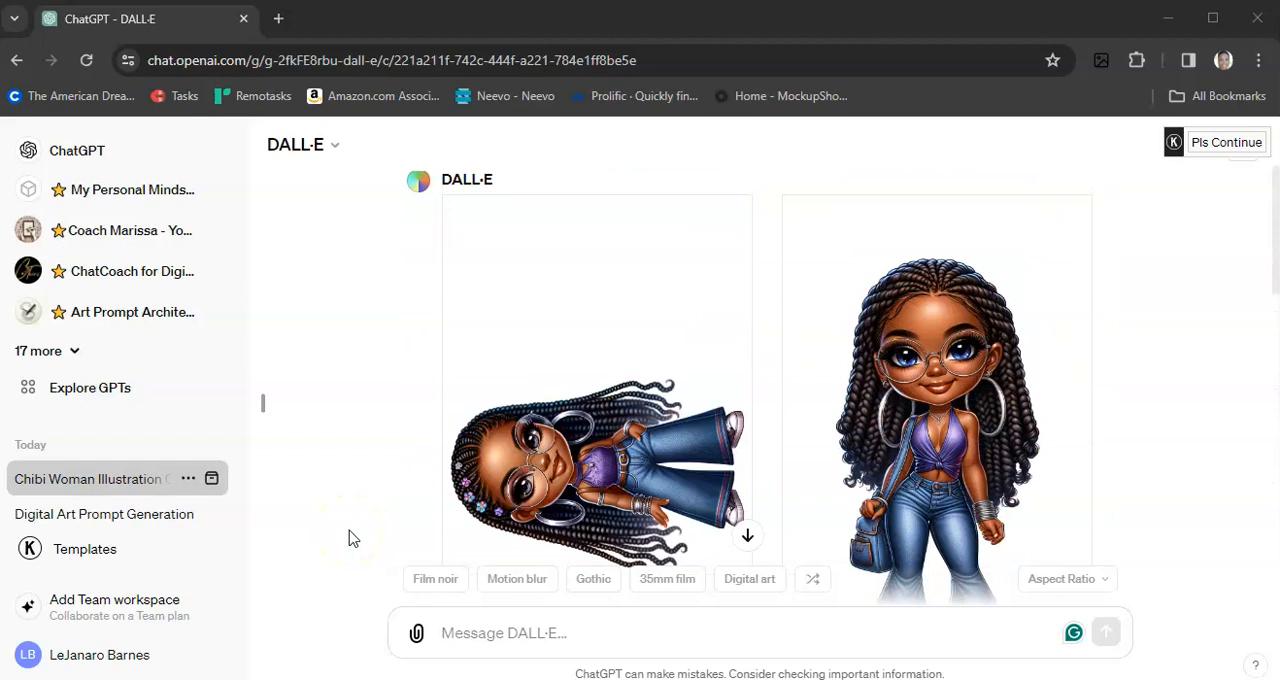
scroll(349, 538, "down", 1)
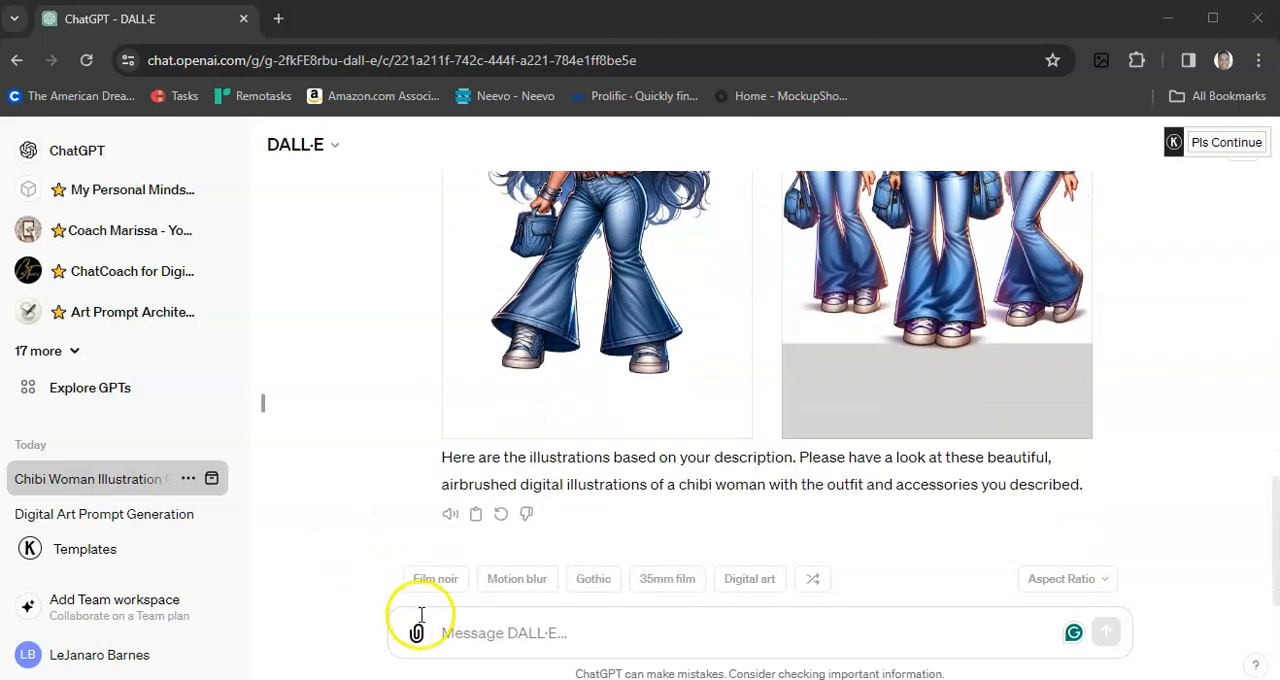
left_click(451, 632)
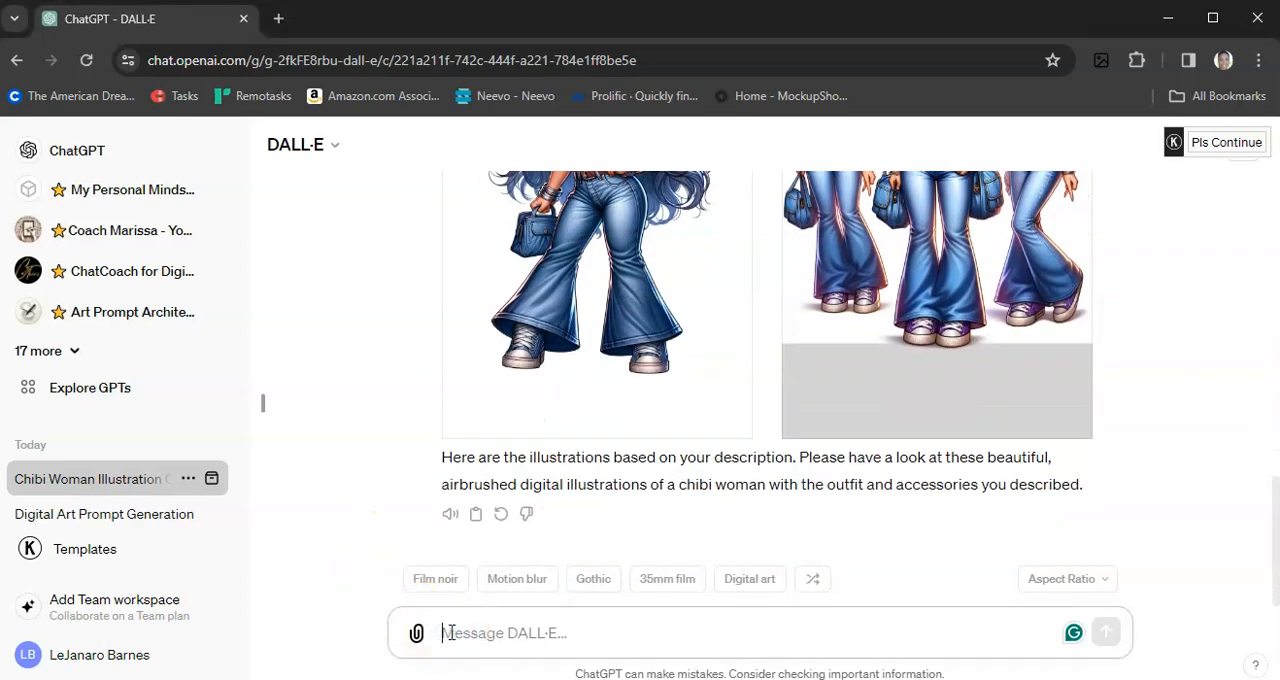
type("Create an airbrushed digital illustration of a beautiful african american chibi woman with braided hair style, wearing glasses, silver hoop earrings and bangles, wearing denim bell bottom jeans, and a purple halter top with high top sneakers displaying full body and entire outfit. She has a denim backpack that she wears confidently on one shoulder.")
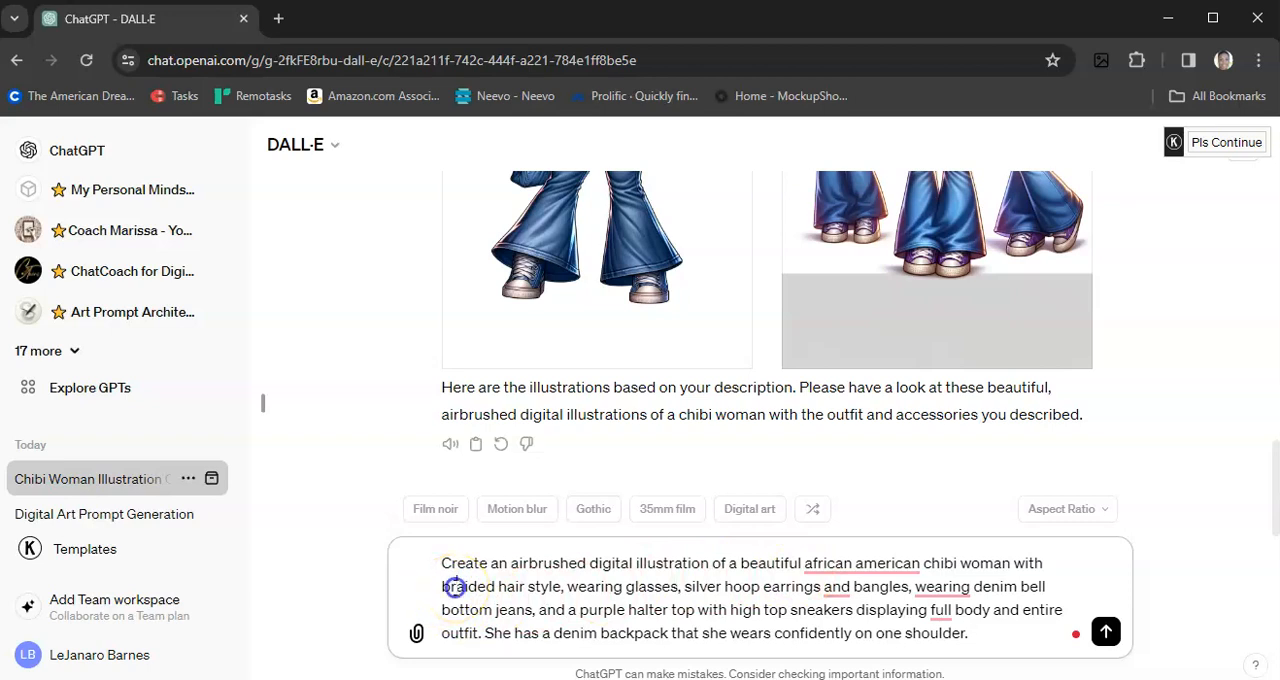
double_click(456, 588)
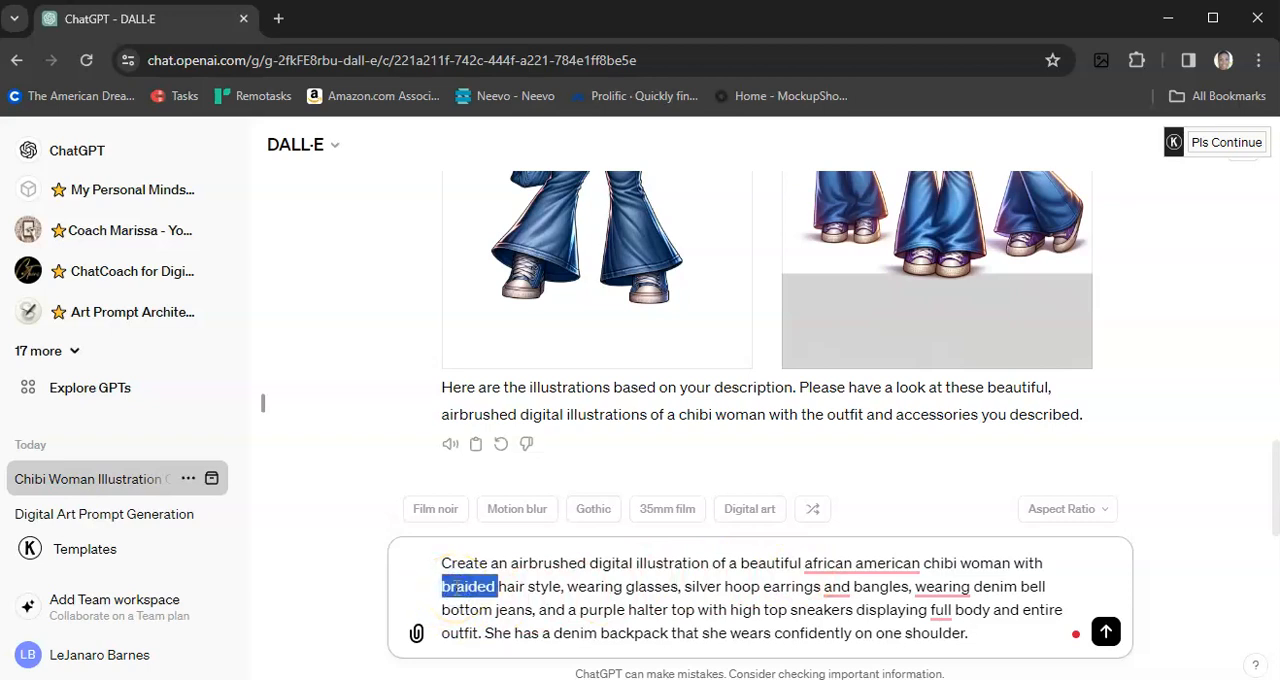
type("shoulder ")
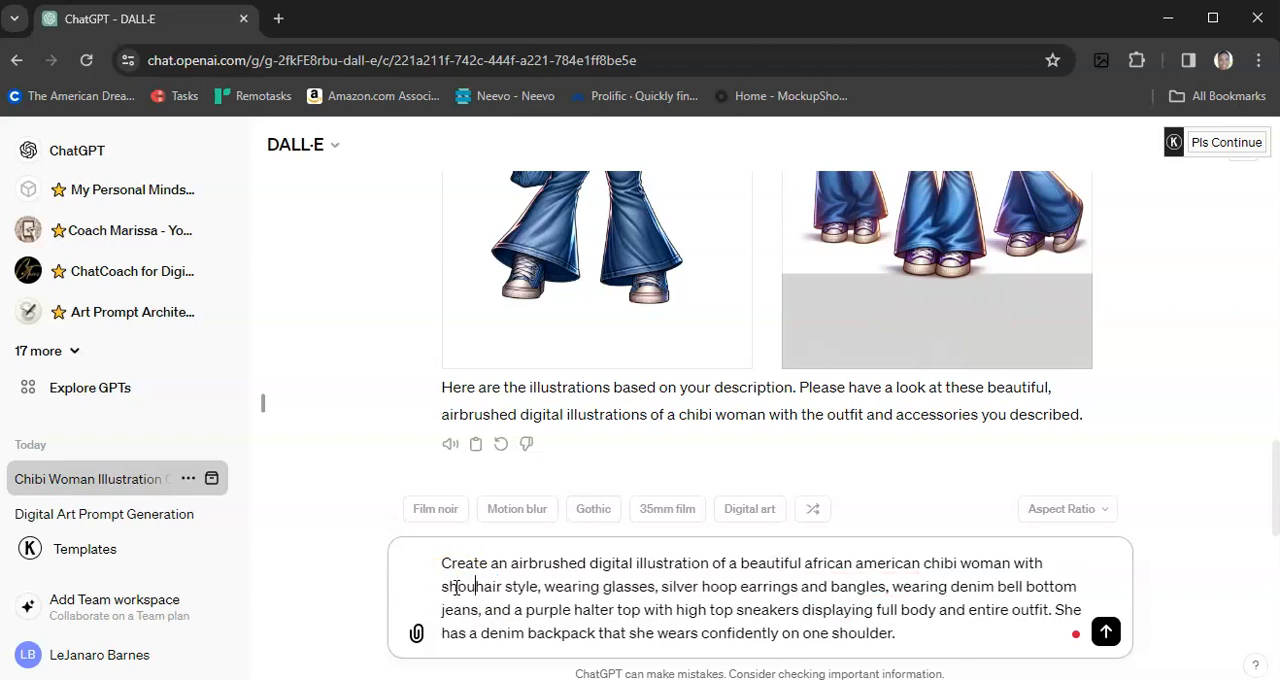
type("length ")
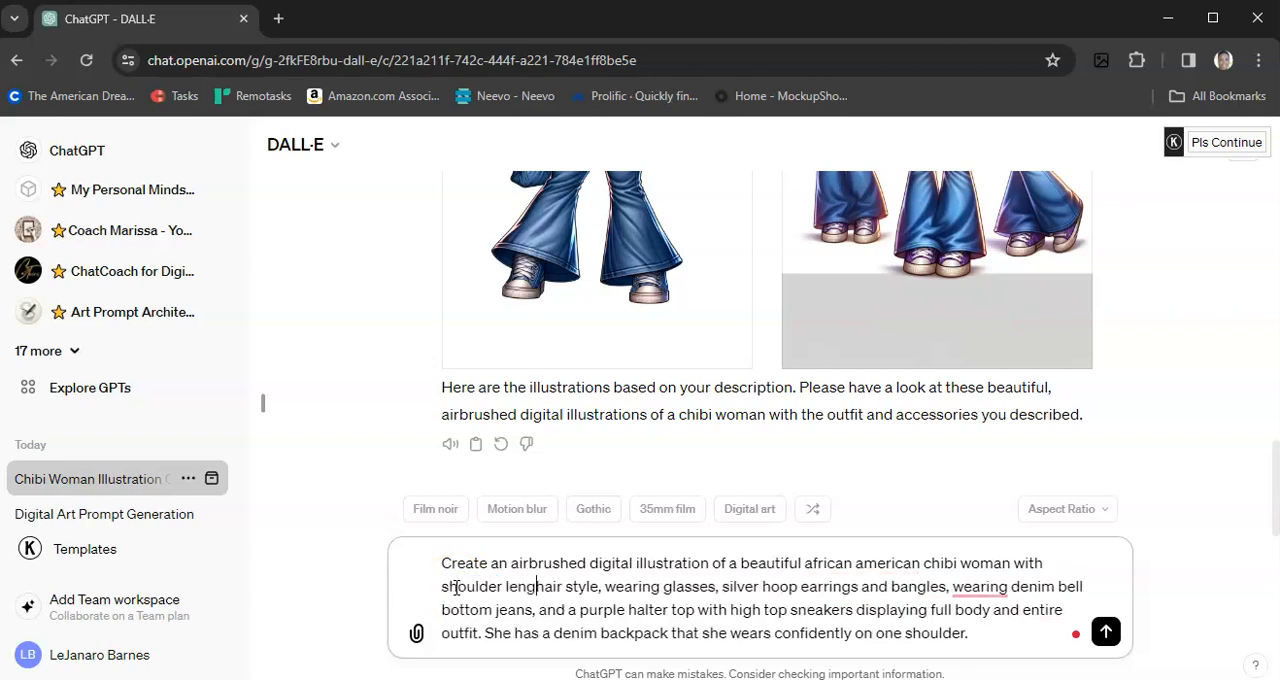
type("curly")
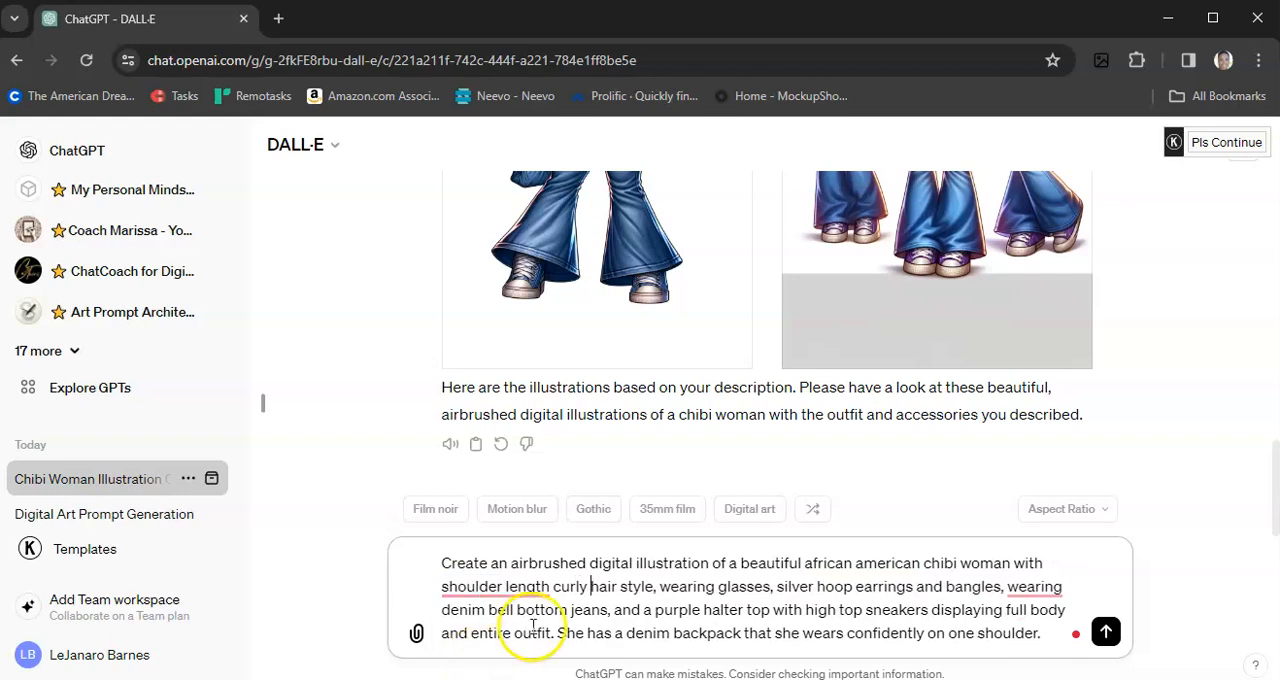
Step: Replace "wearing denim bell bottom jeans" in the prompt with "wearing a denim jumpsuit that zips down the front"
left_click_drag(1006, 590, 607, 610)
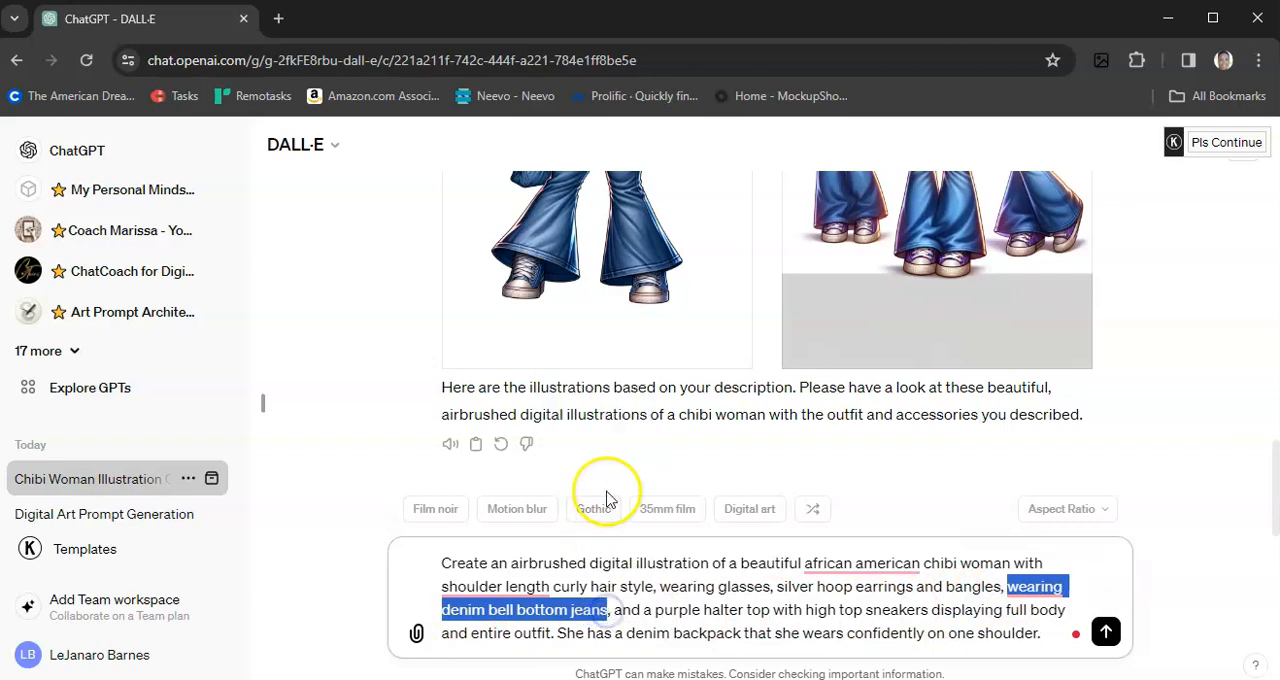
type("angles, ")
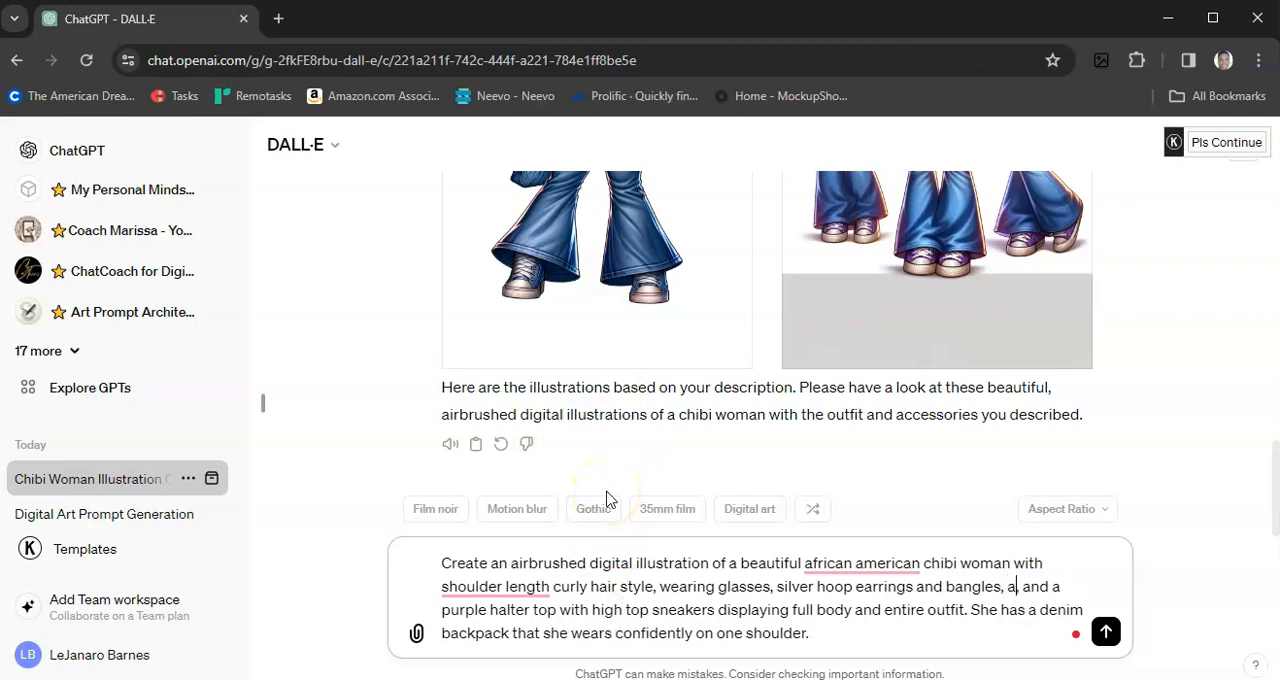
type("wearing a den")
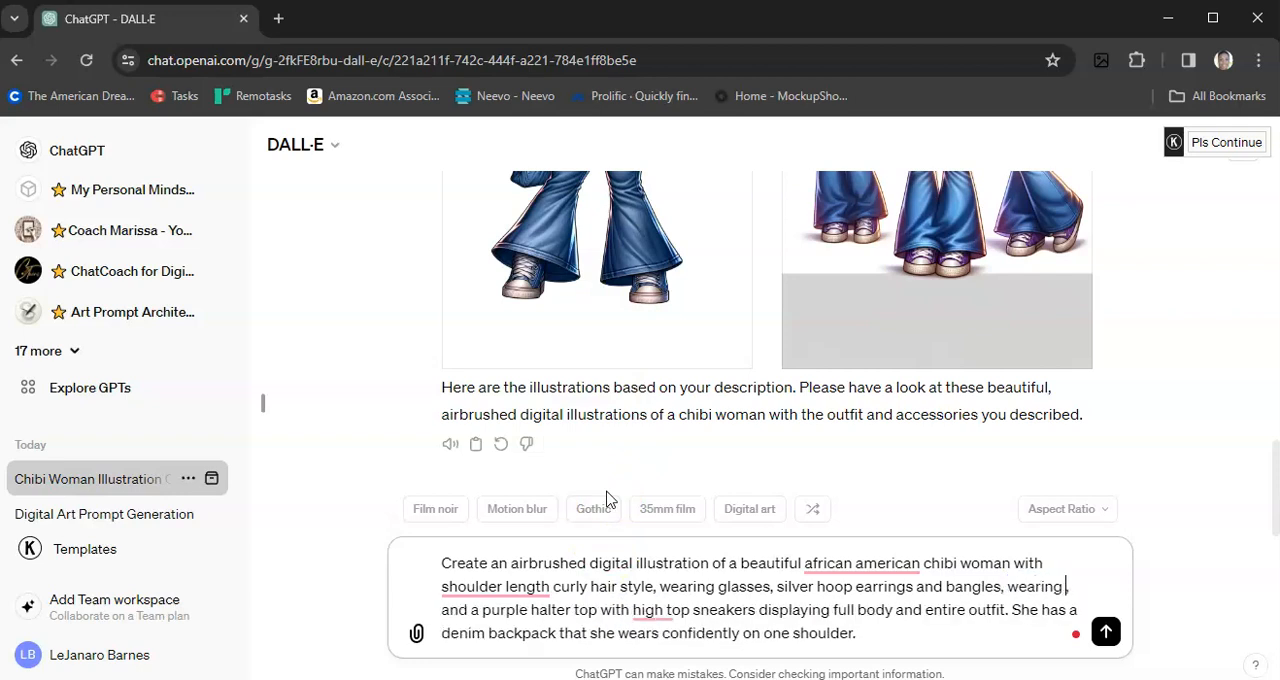
type("im jumpsui")
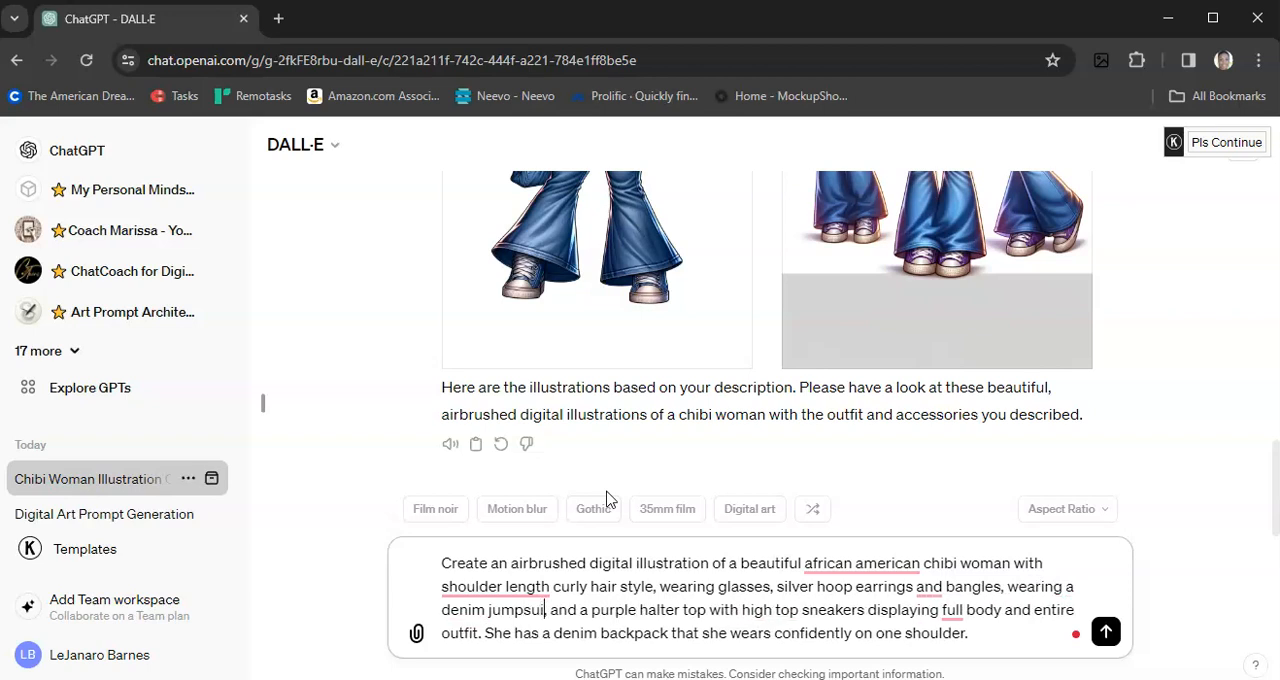
type("t that zui")
key("BackSpace")
key("BackSpace")
type("ips down the ")
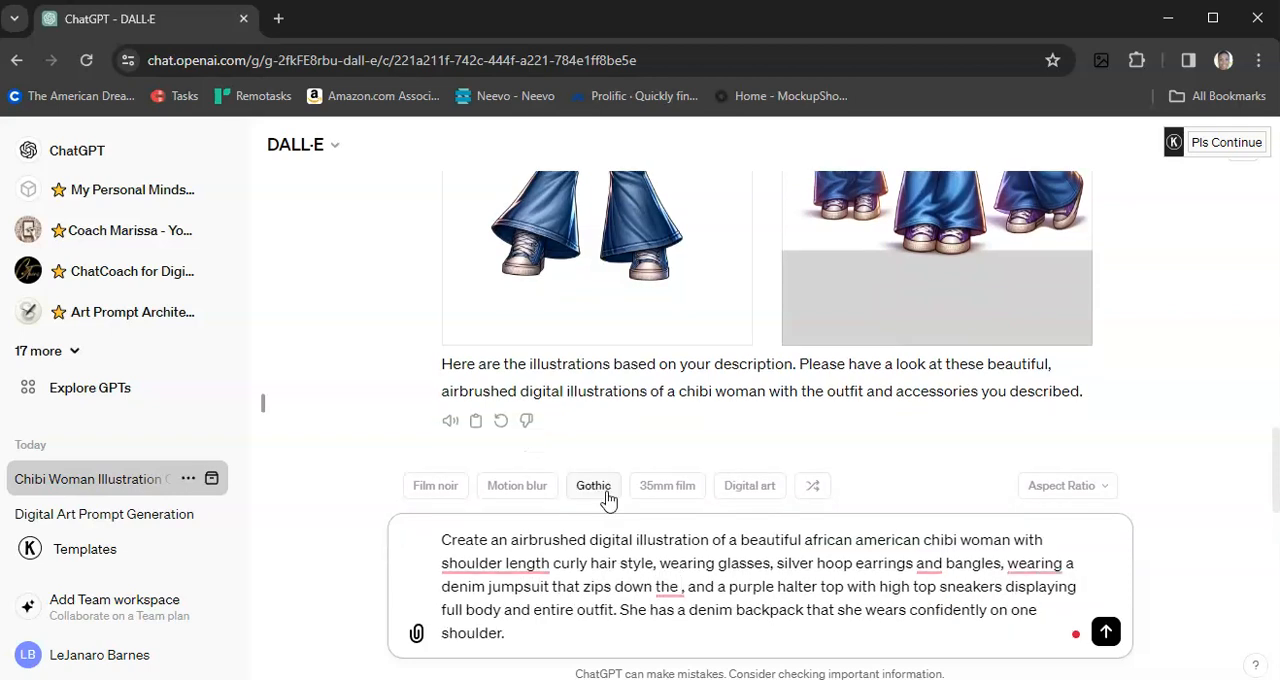
type("f")
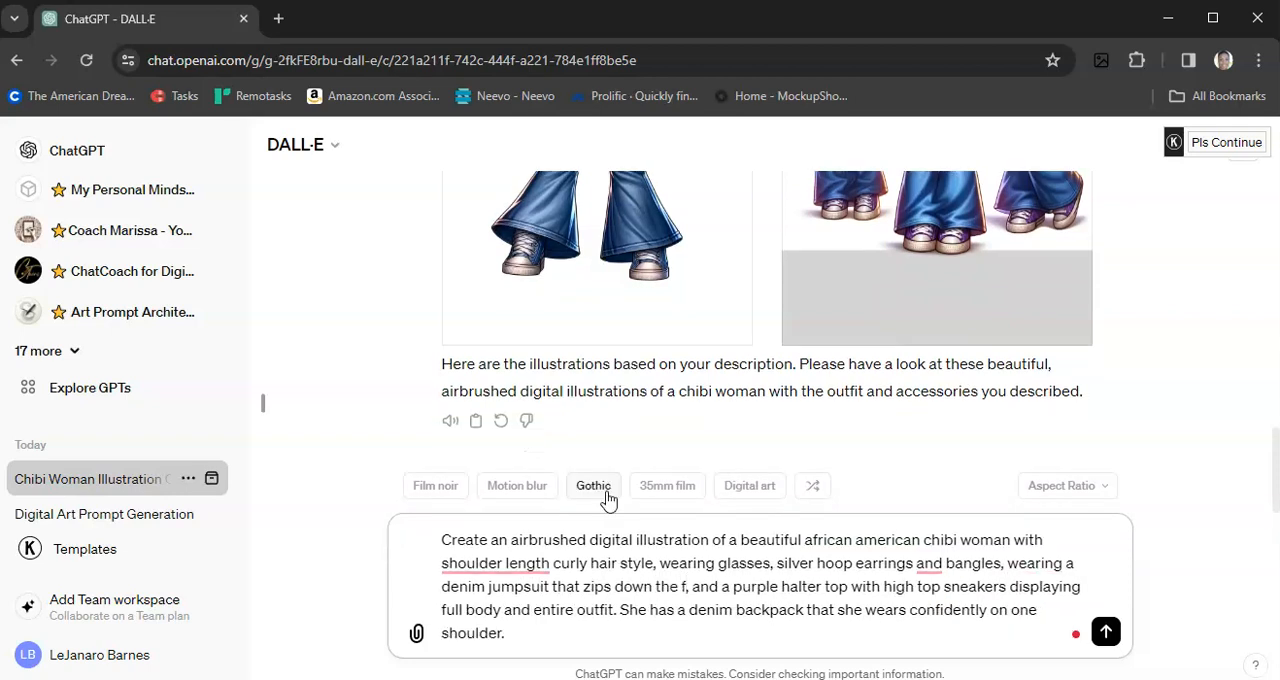
type("ront")
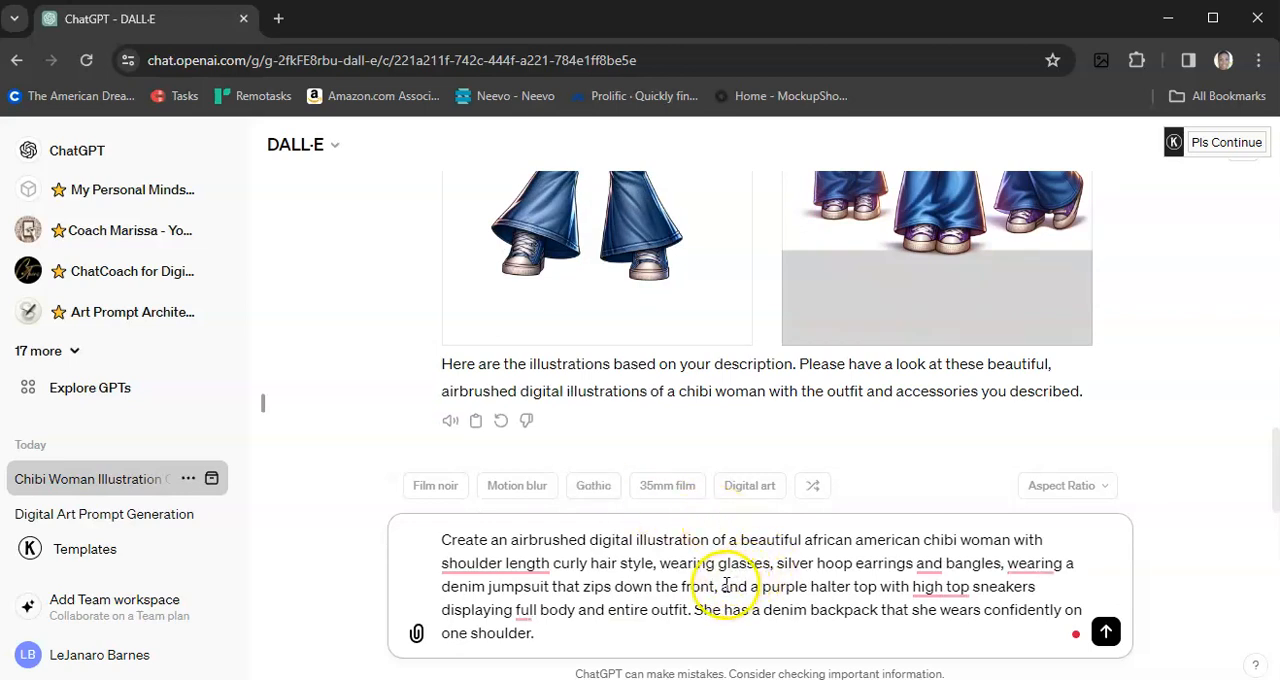
Step: Remove "and a purple halter top" from the prompt and replace "high top sneakers" with "ankle boots"
left_click_drag(721, 587, 866, 587)
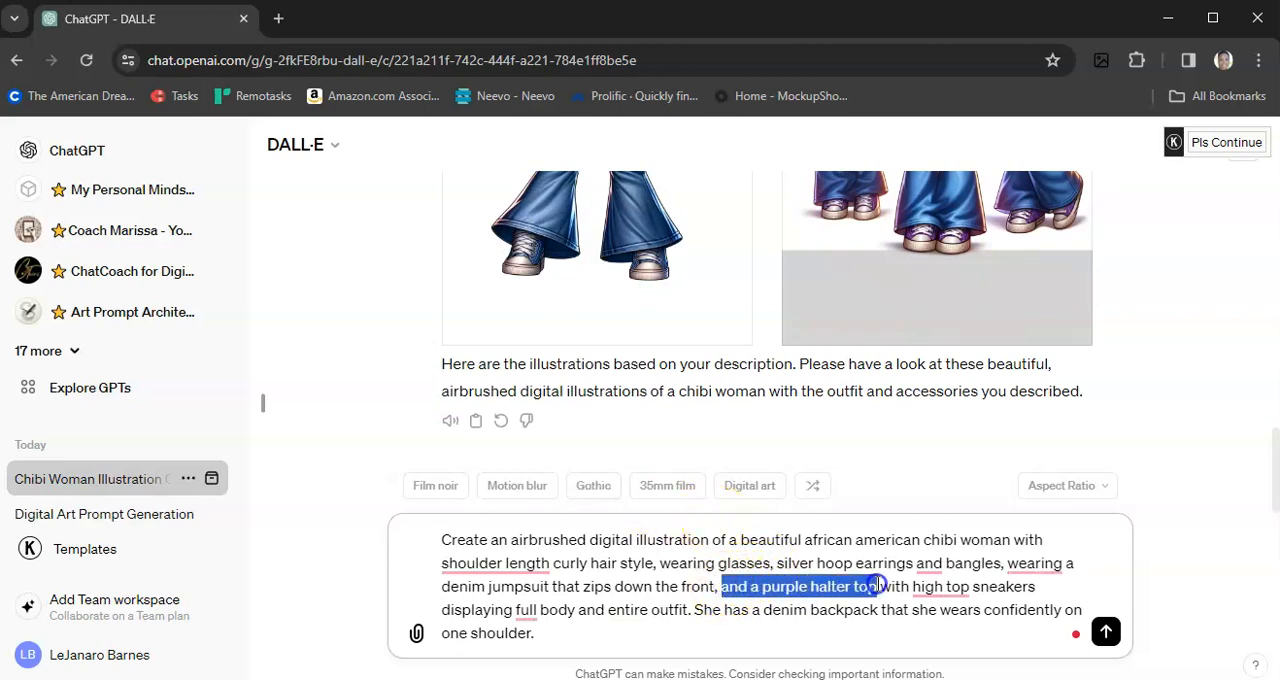
key("BackSpace")
key("BackSpace")
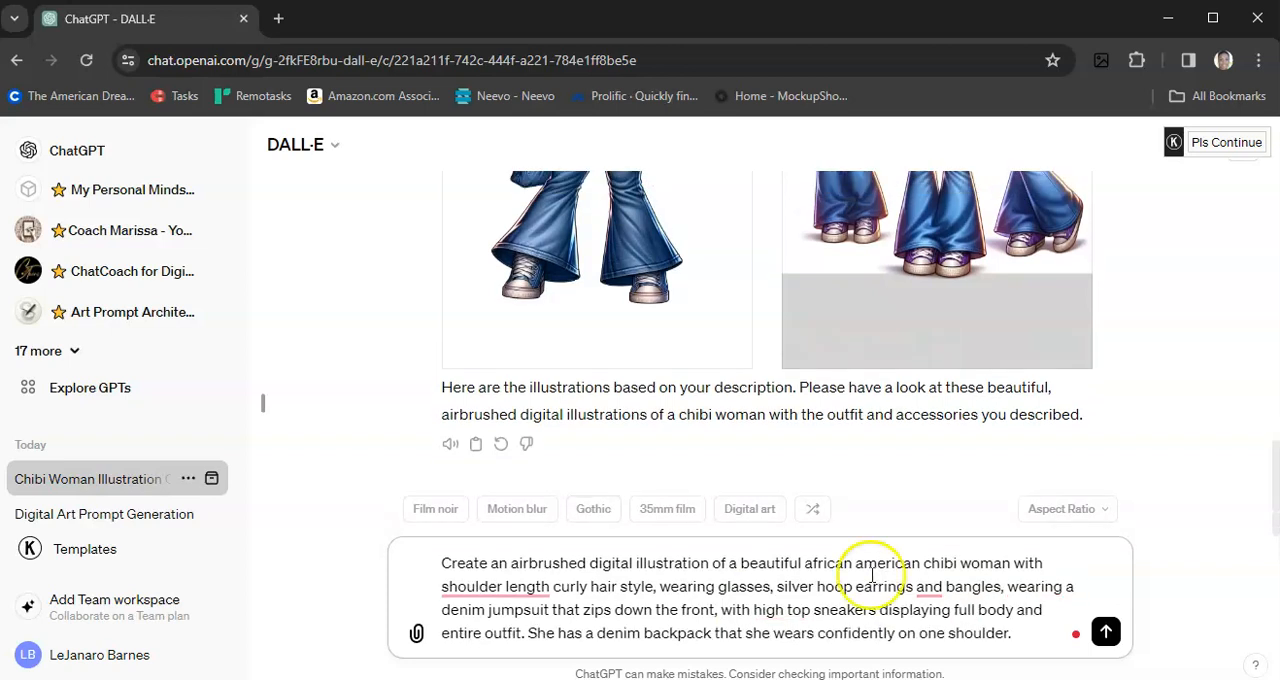
double_click(769, 610)
left_click_drag(813, 616, 880, 613)
type("a")
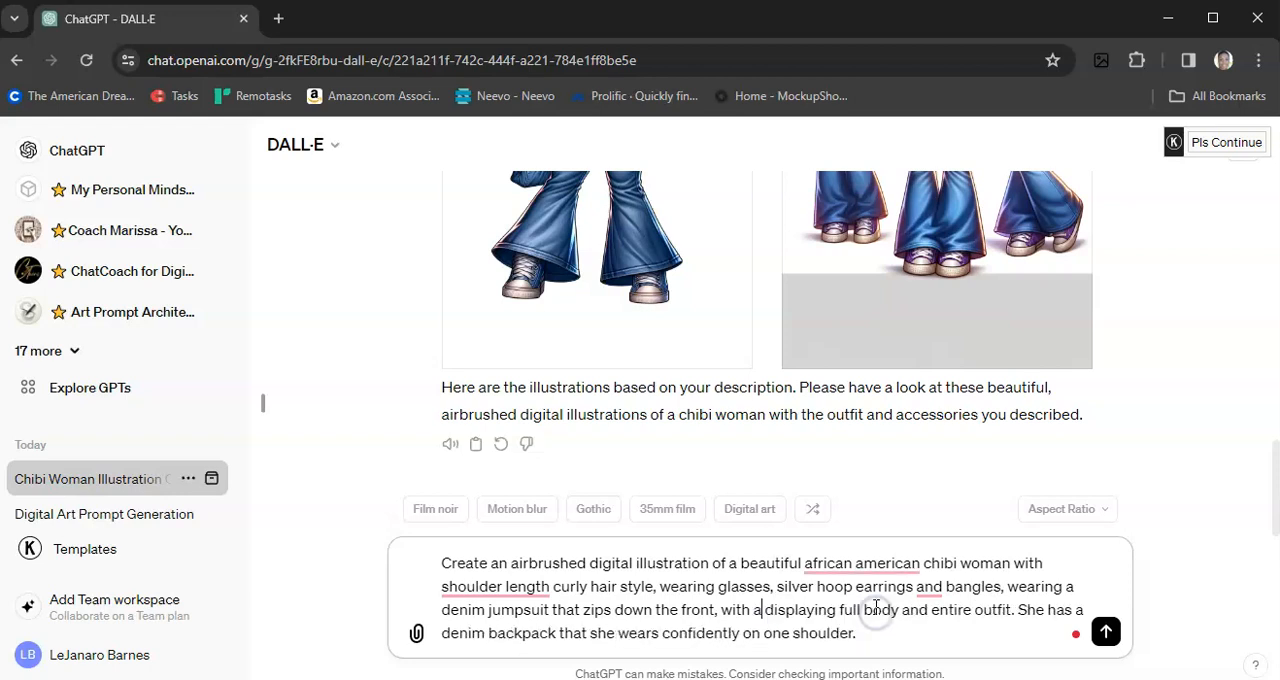
type("nkle boots")
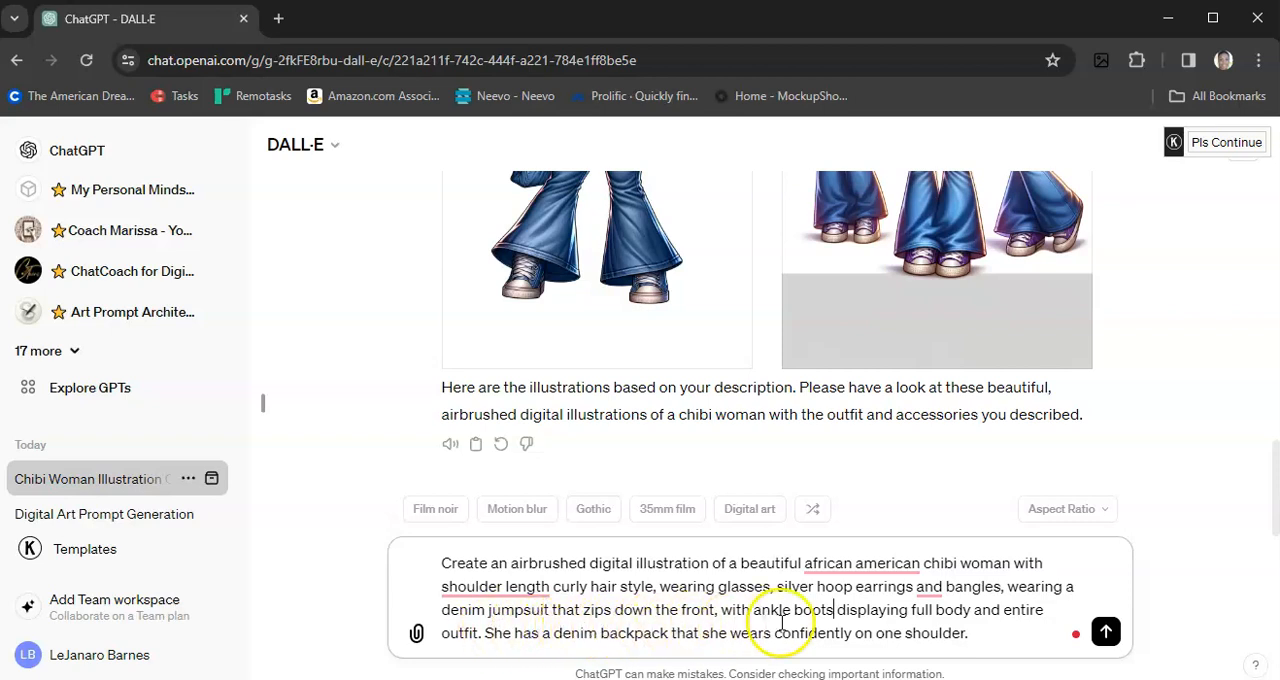
Step: Submit the revised denim jumpsuit prompt and look over the generated illustrations
left_click(1106, 638)
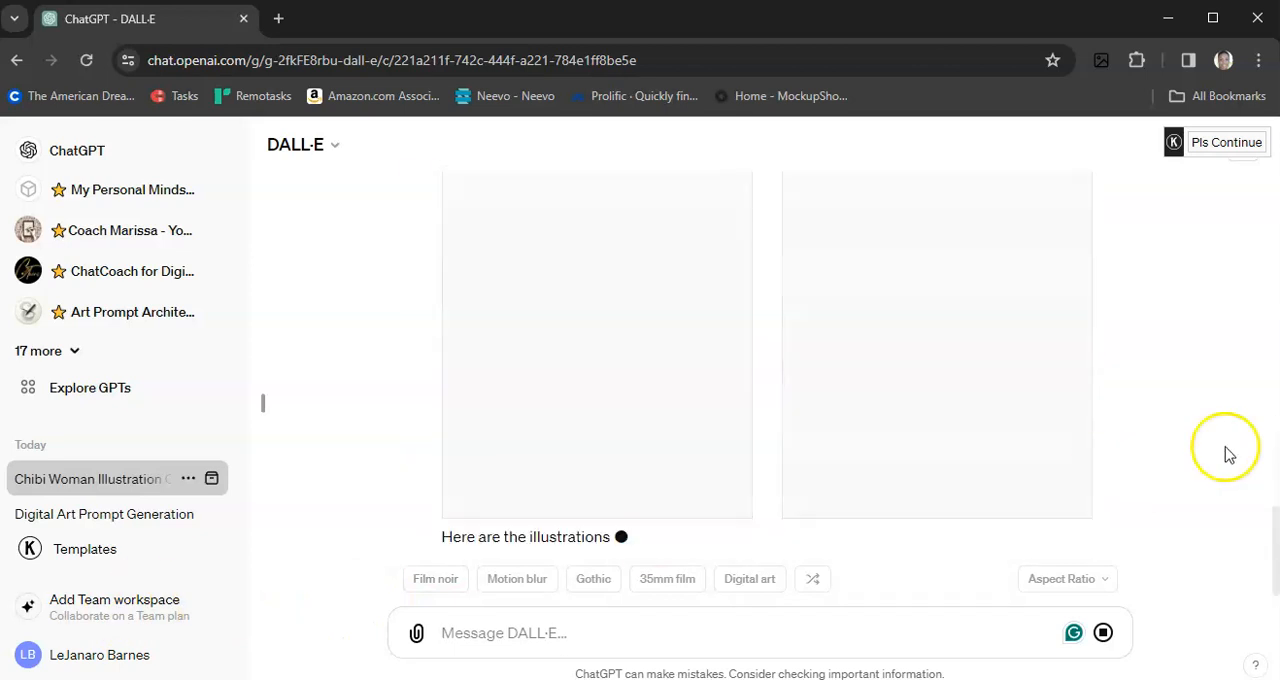
scroll(1201, 453, "up", 1)
scroll(1201, 453, "up", 2)
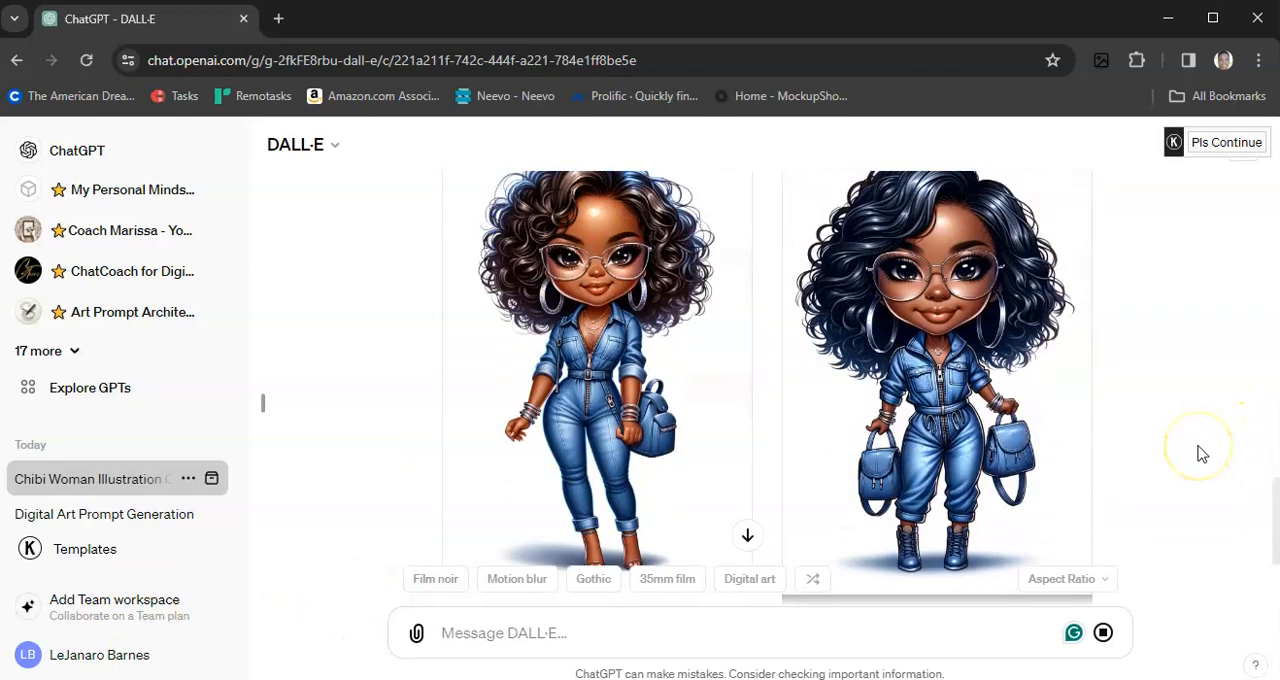
scroll(1201, 453, "up", 1)
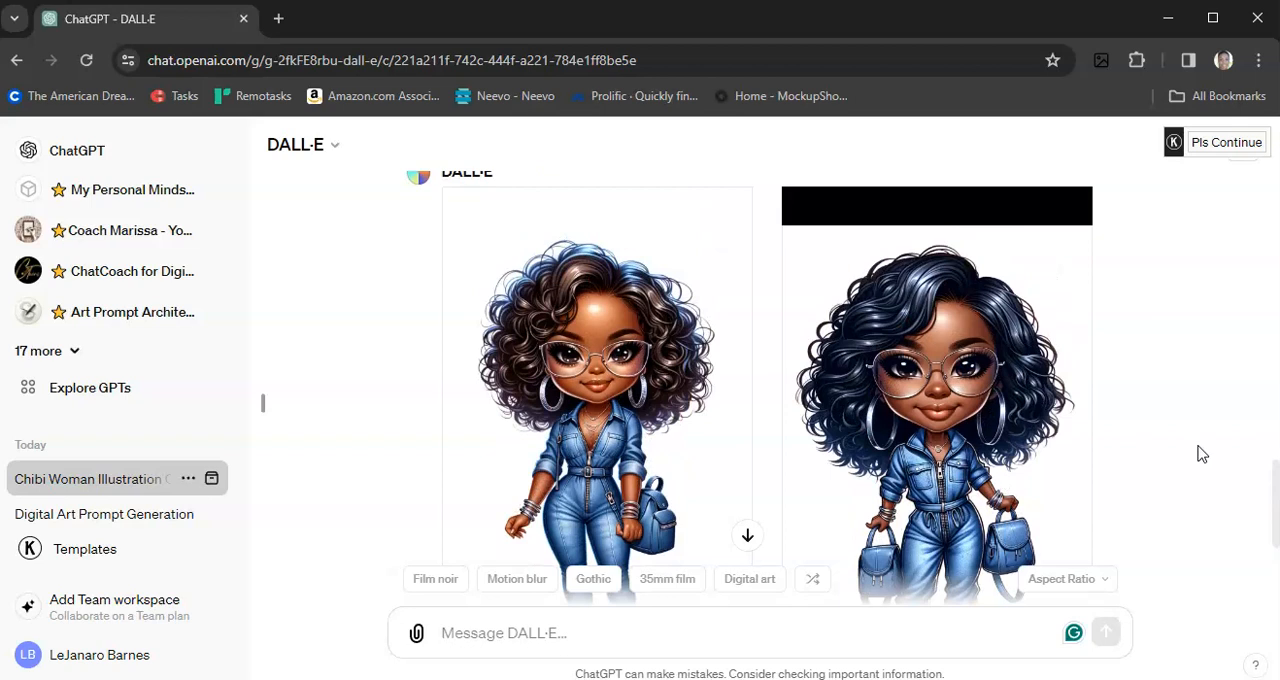
scroll(1201, 453, "up", 5)
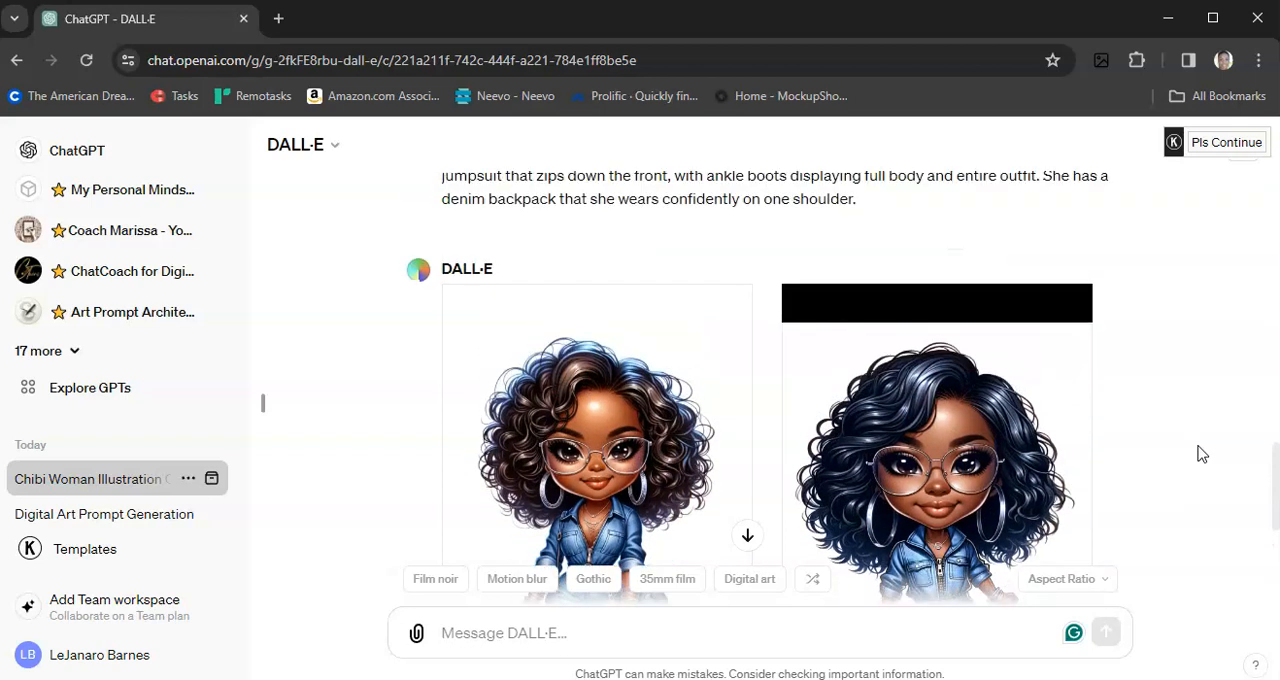
Step: Copy the full text of the submitted denim jumpsuit prompt and paste it as a new message
scroll(1150, 443, "up", 1)
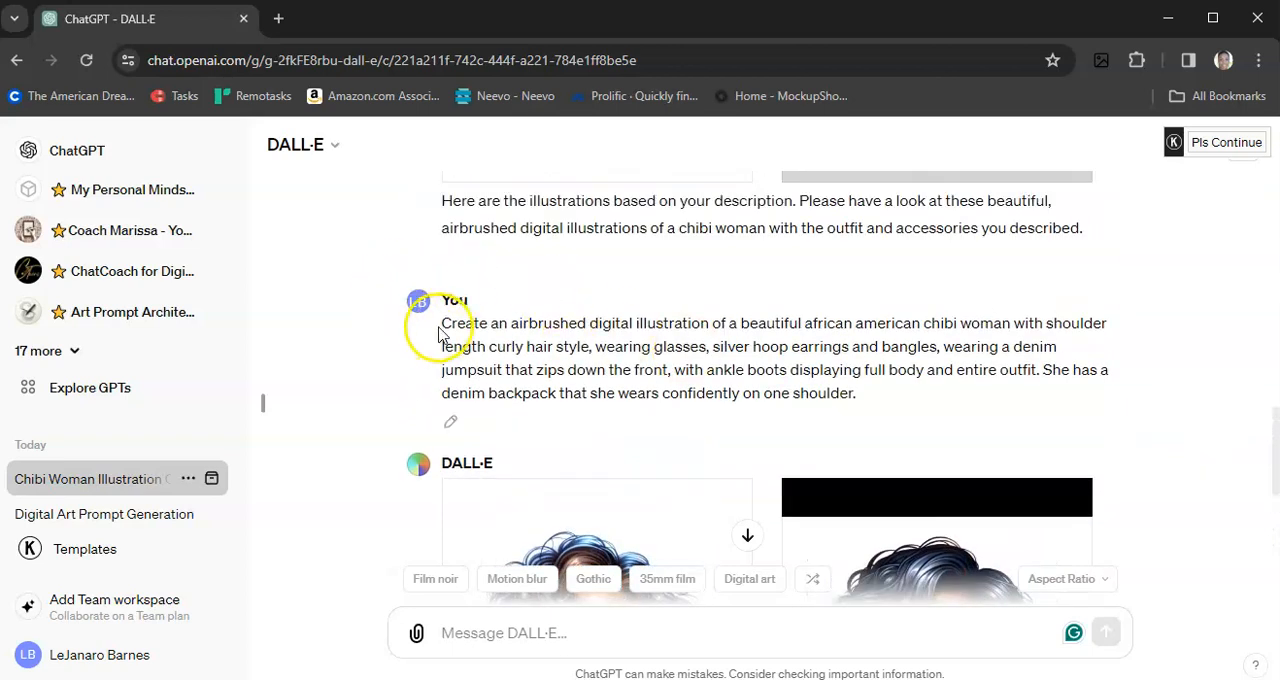
left_click_drag(451, 323, 541, 341)
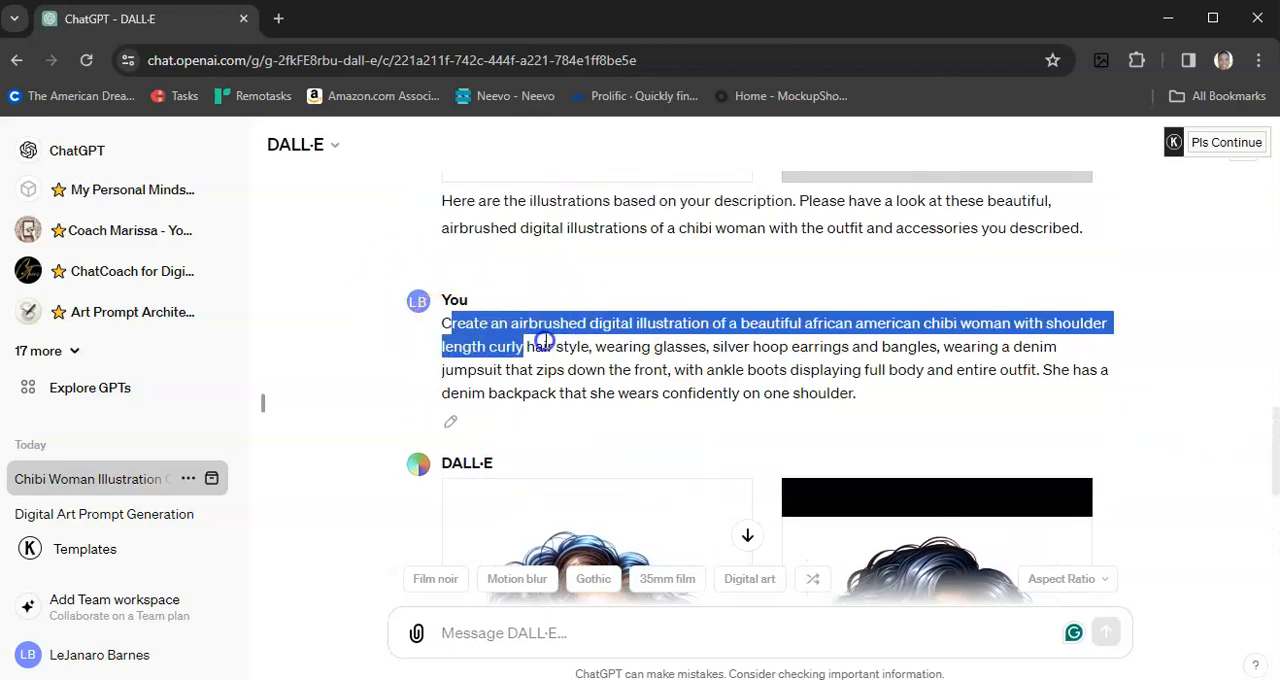
left_click(442, 323)
left_click_drag(442, 323, 898, 392)
key("ctrl+c")
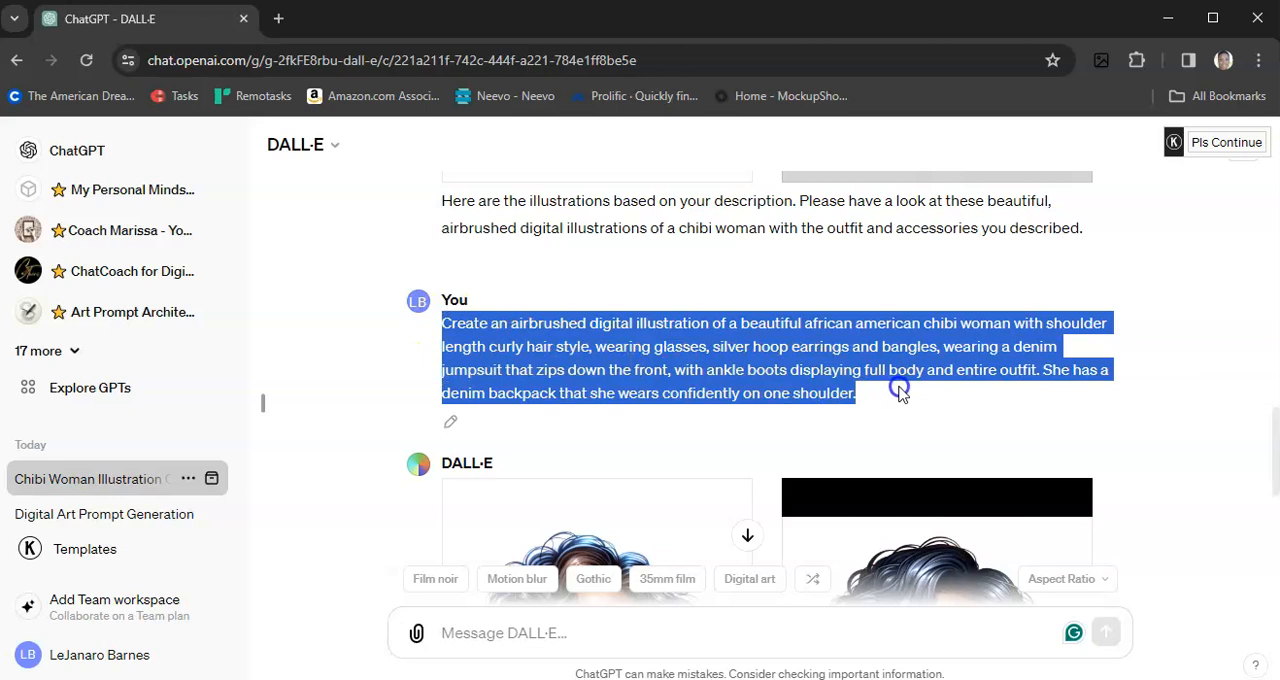
left_click(472, 640)
key("ctrl+v")
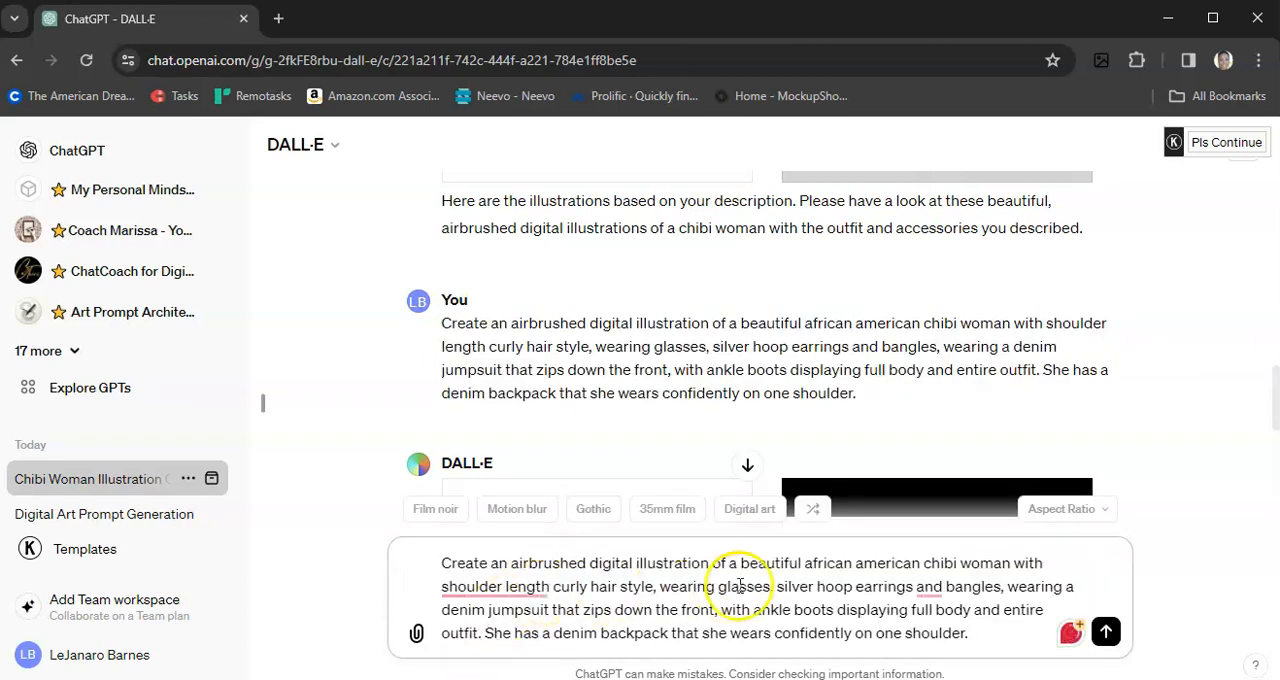
Step: Replace "african american" with "latina" in the pasted prompt and submit it
left_click_drag(806, 565, 922, 563)
type("latina")
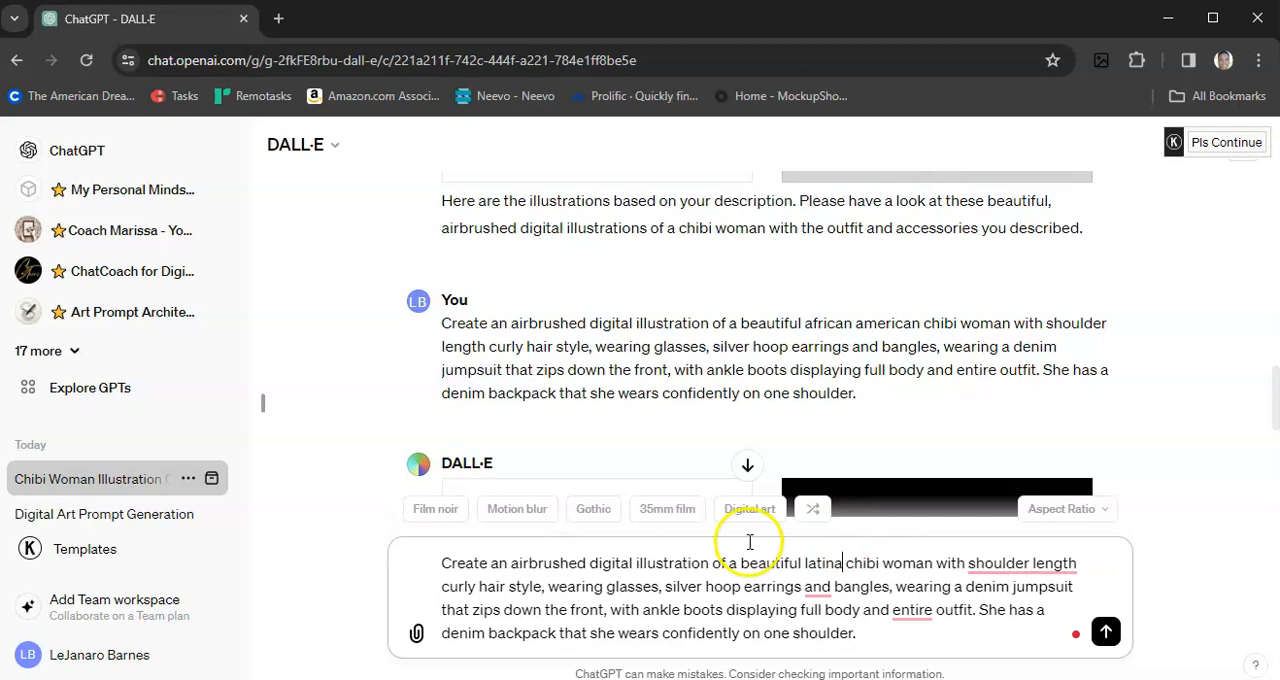
left_click(892, 640)
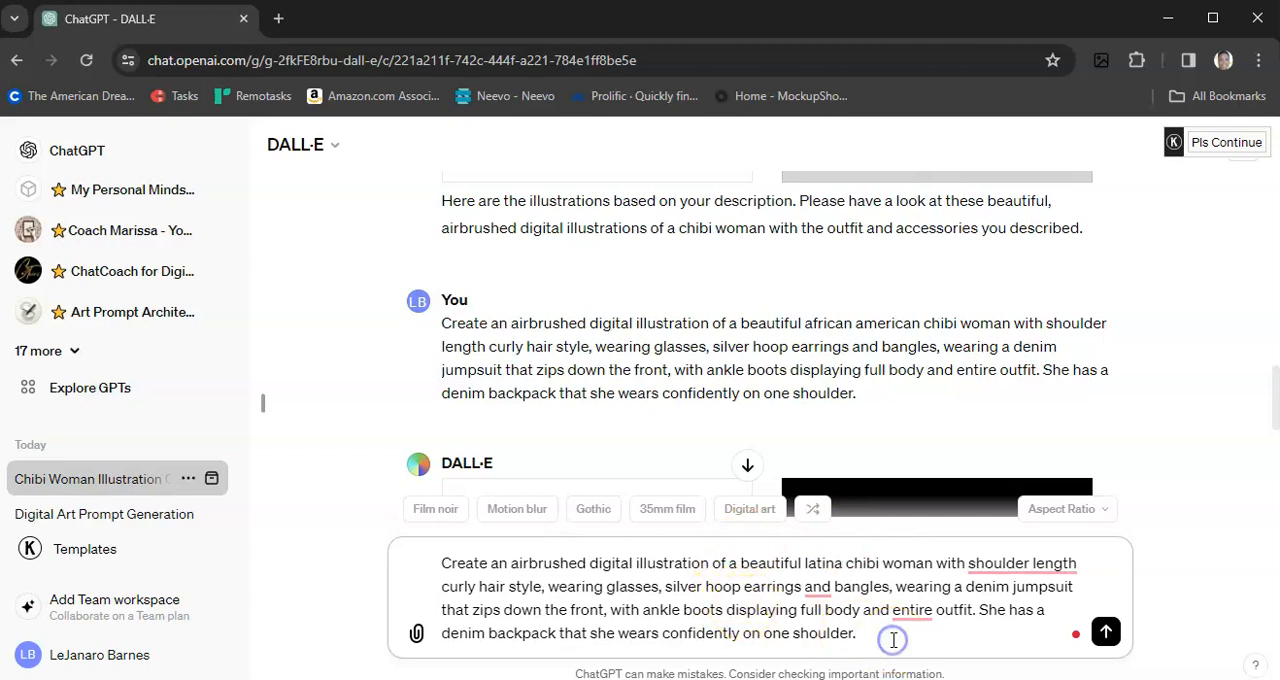
key("Return")
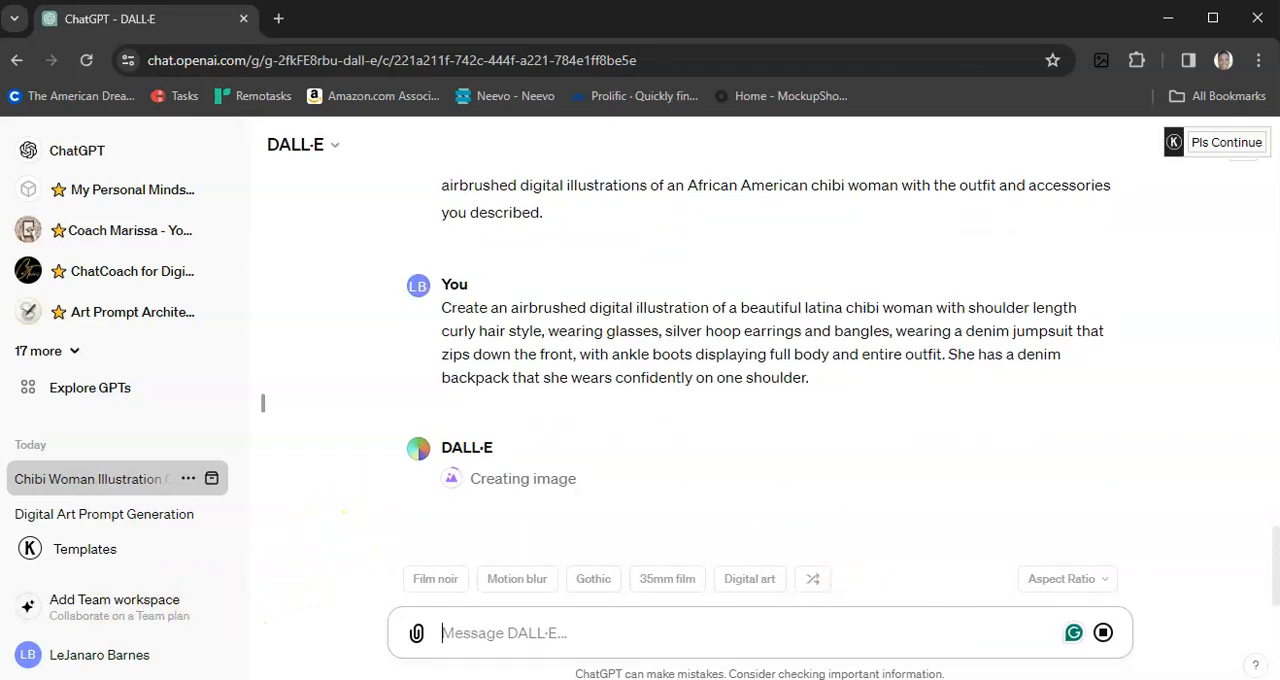
Step: Review the latina illustration, paste the original prompt as a new message and replace "braided hair style" with "short bald faded haircut"
scroll(331, 503, "up", 4)
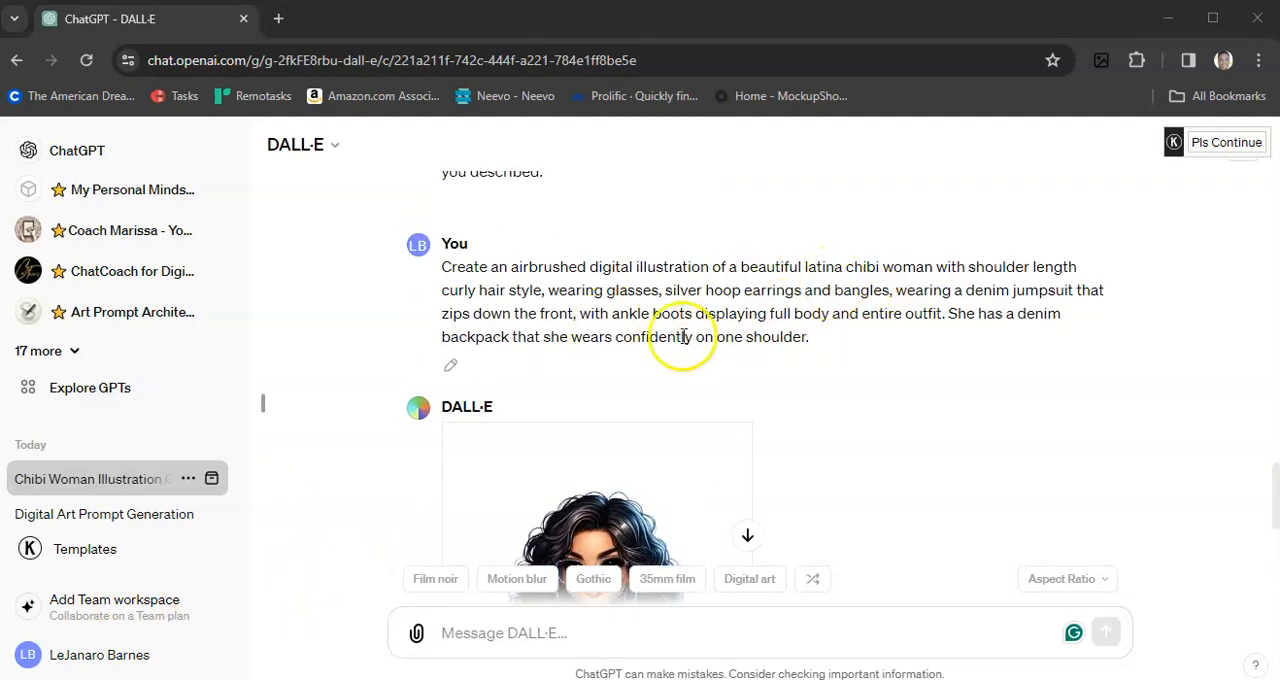
scroll(406, 400, "down", 4)
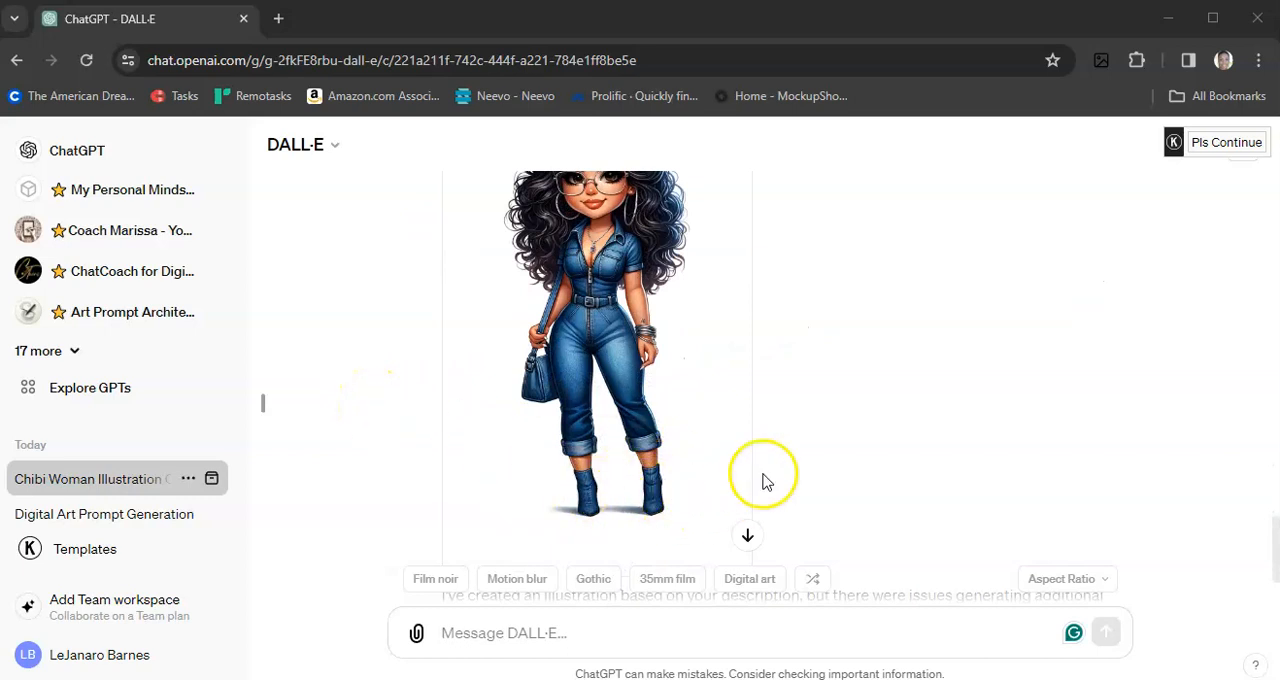
scroll(766, 480, "up", 1)
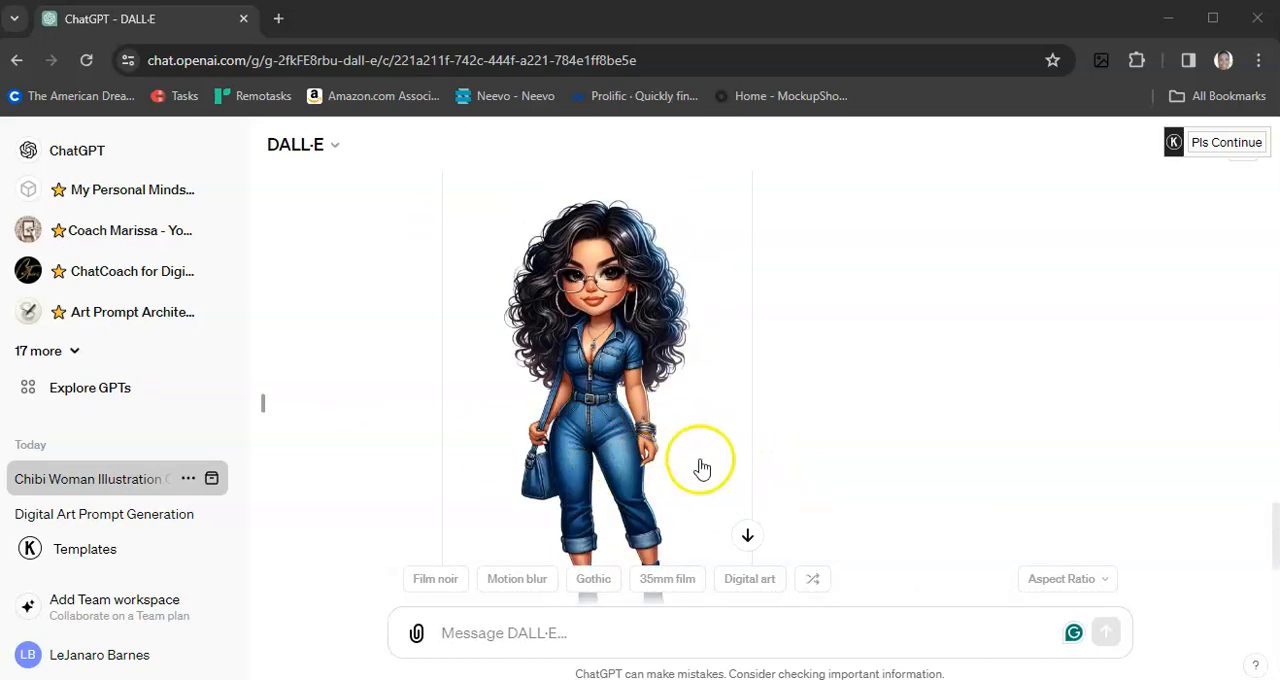
scroll(702, 467, "down", 1)
scroll(702, 467, "up", 2)
scroll(702, 467, "down", 2)
left_click(541, 628)
type("Create an airbrushed digital illustration of a beautiful african american chibi woman with braided hair style, wearing glasses, silver hoop earrings and bangles, wearing denim bell bottom jeans, and a purple halter top with high top sneakers displaying full body and entire outfit. She has a denim backpack that she wears confidently on one shoulder.")
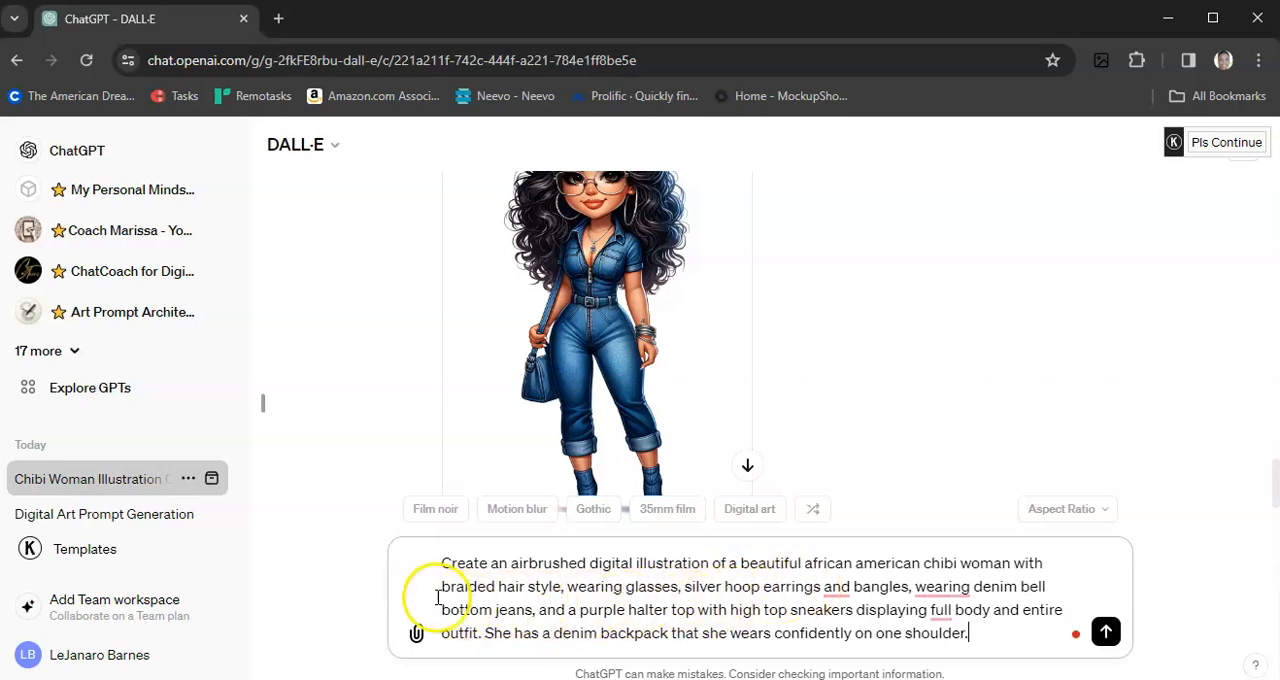
left_click_drag(442, 587, 524, 587)
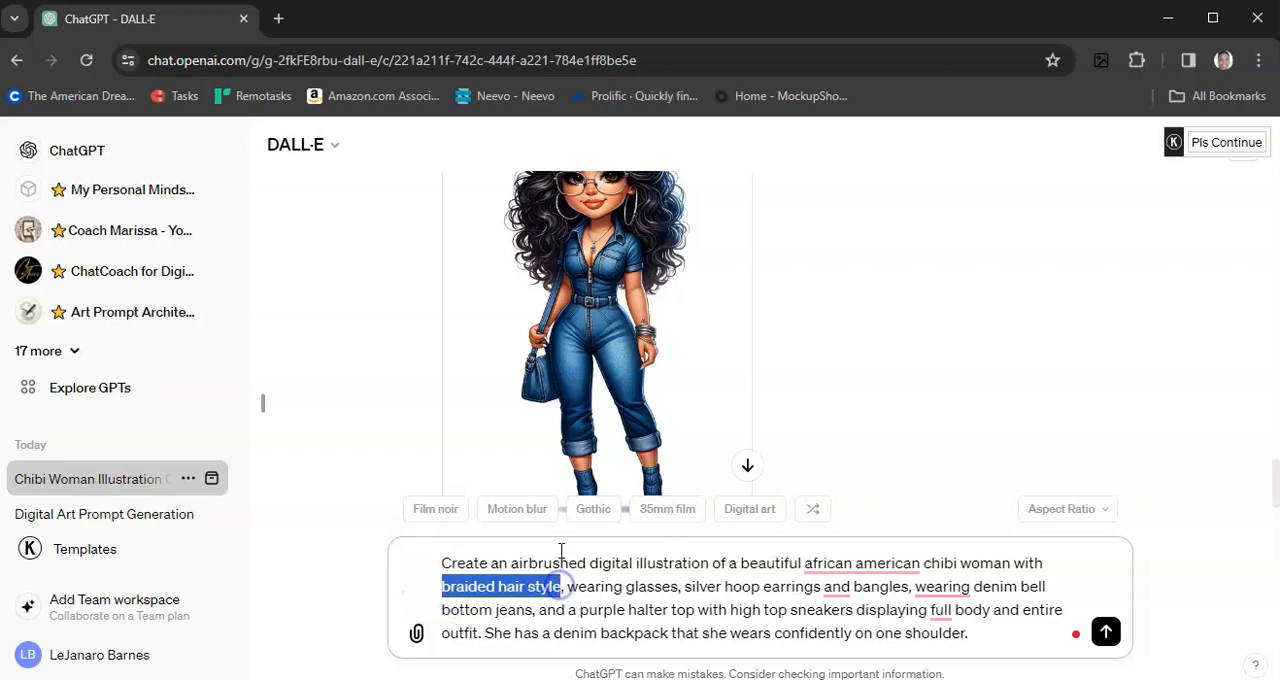
type("short bald fa")
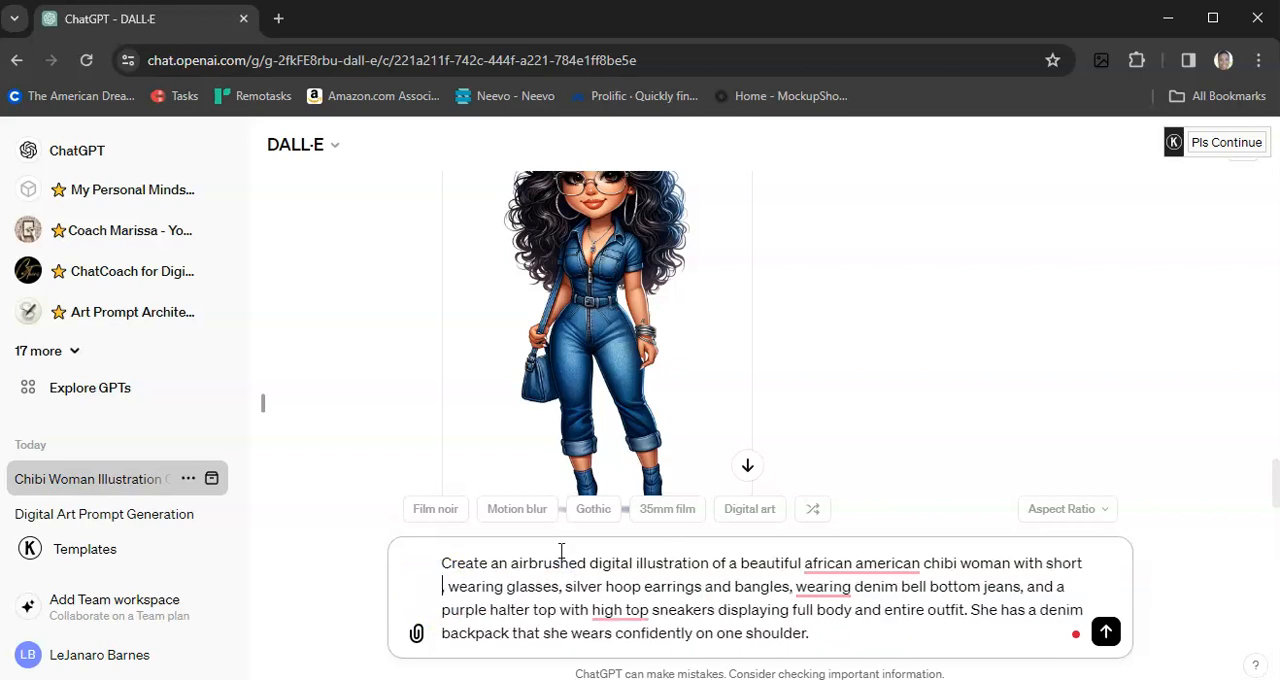
type("ded haircu")
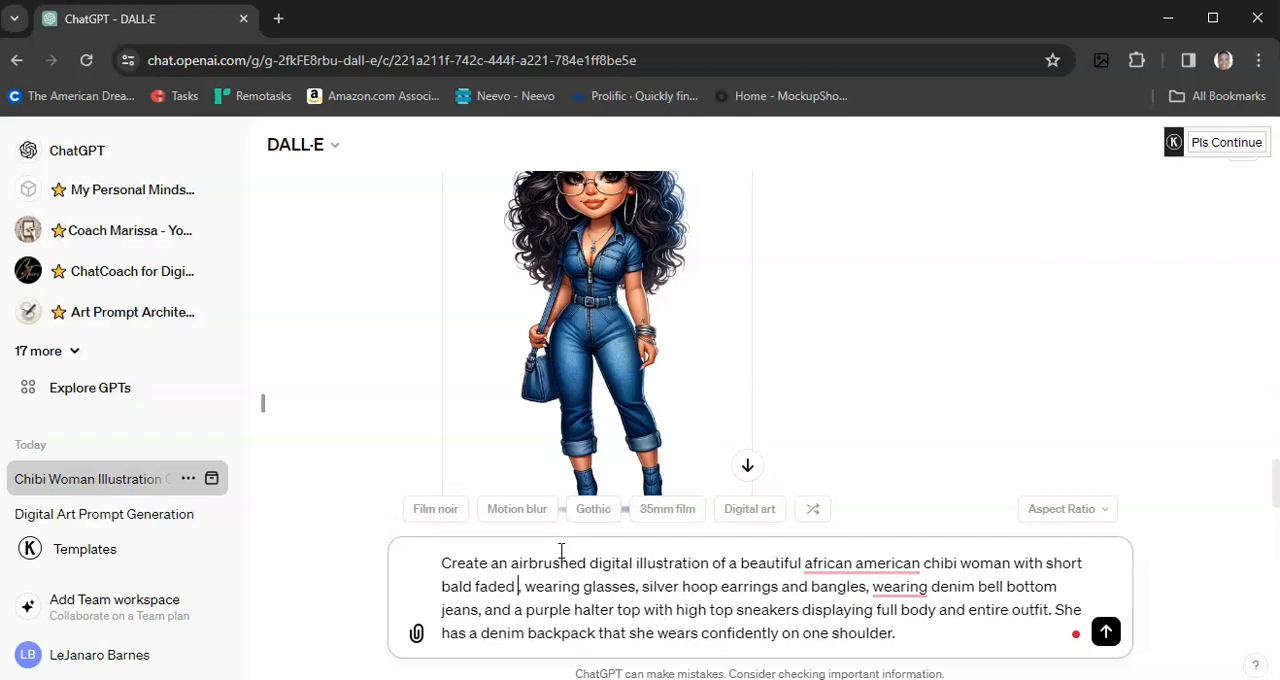
type("t")
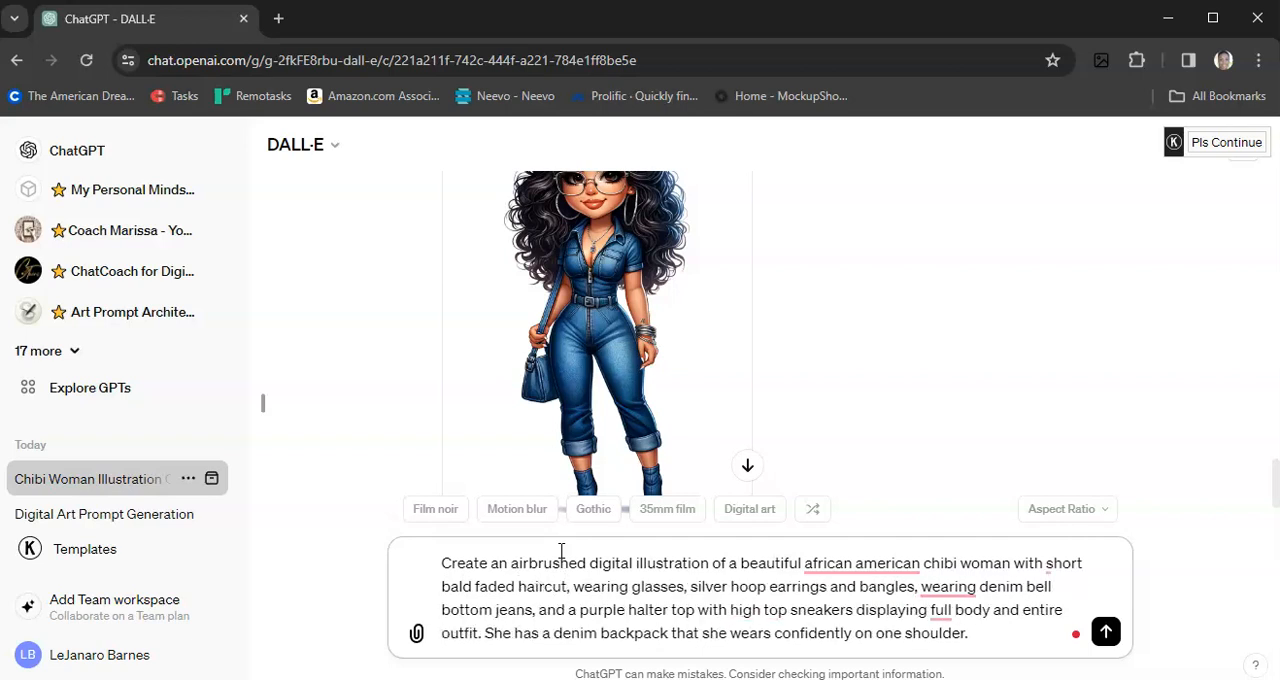
Step: Insert "a" before "denim" in the outfit description and replace "bell" with "dress that"
left_click(981, 587)
type("a")
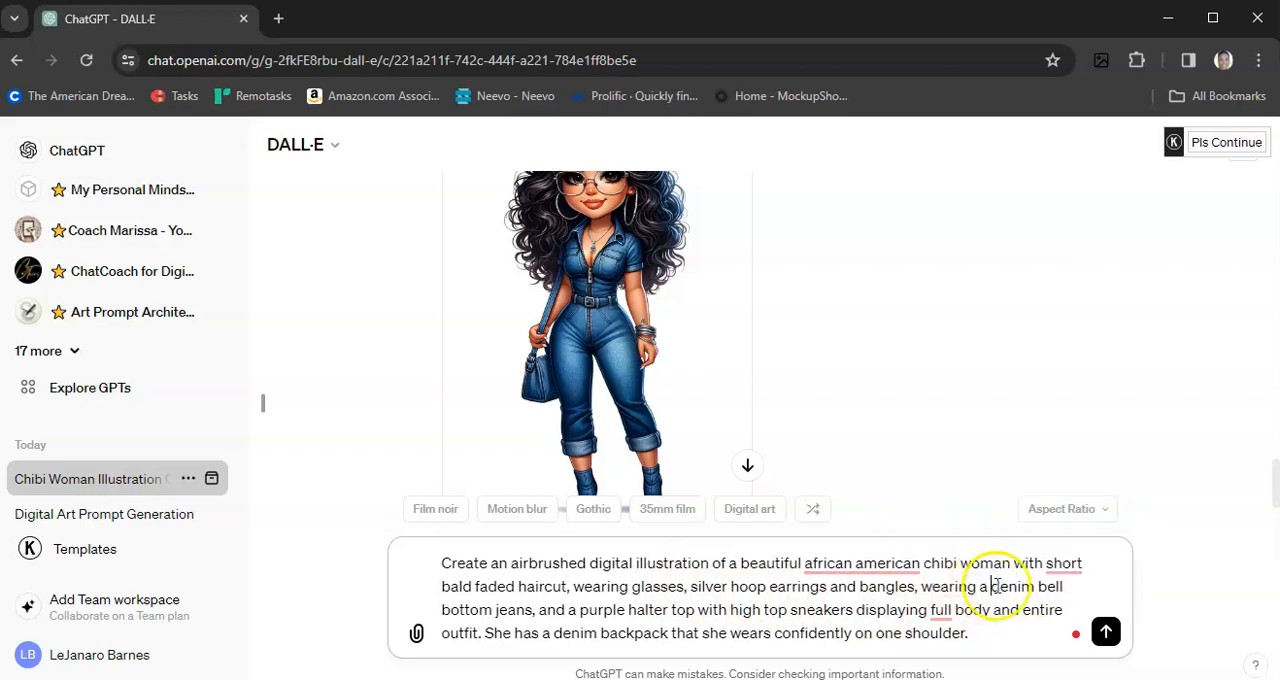
left_click_drag(1037, 587, 506, 611)
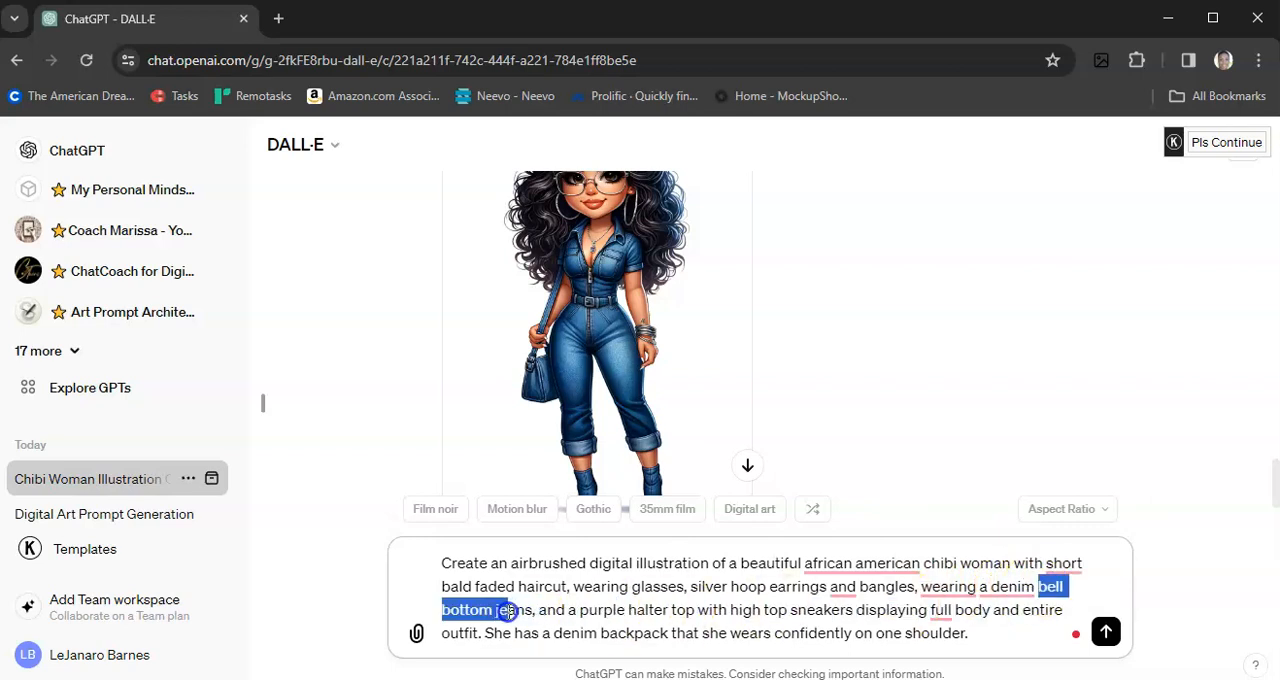
left_click(1058, 587)
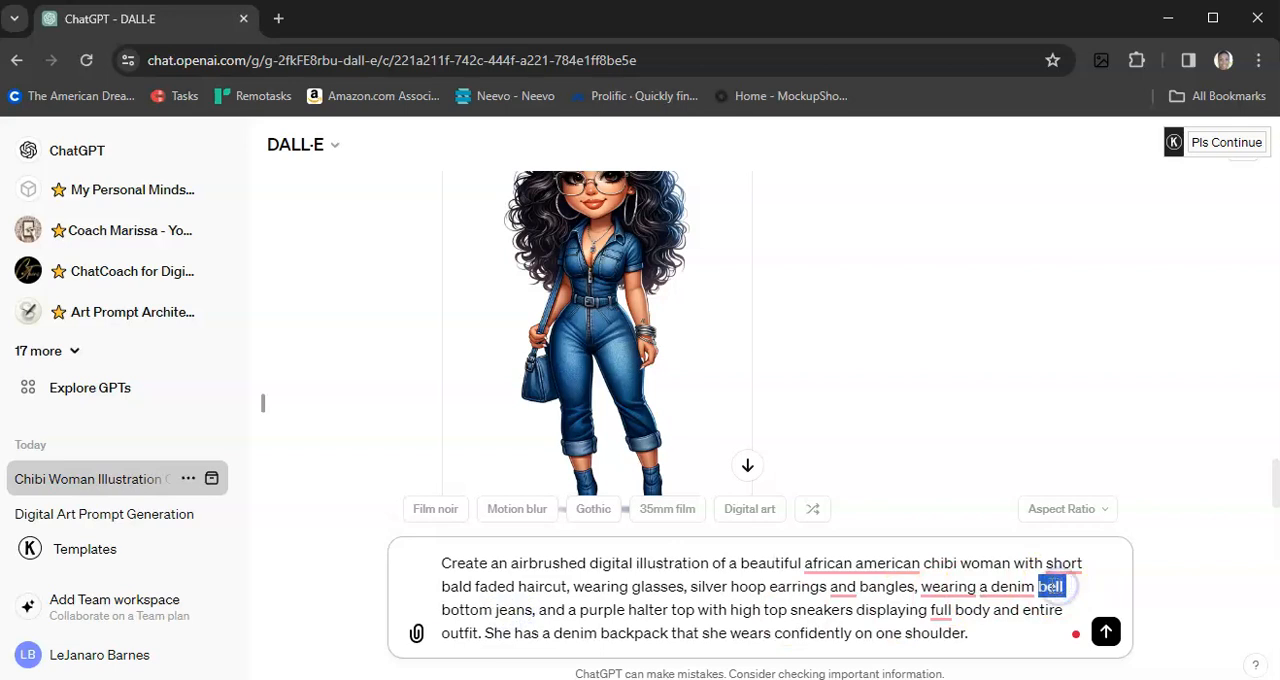
type("dress")
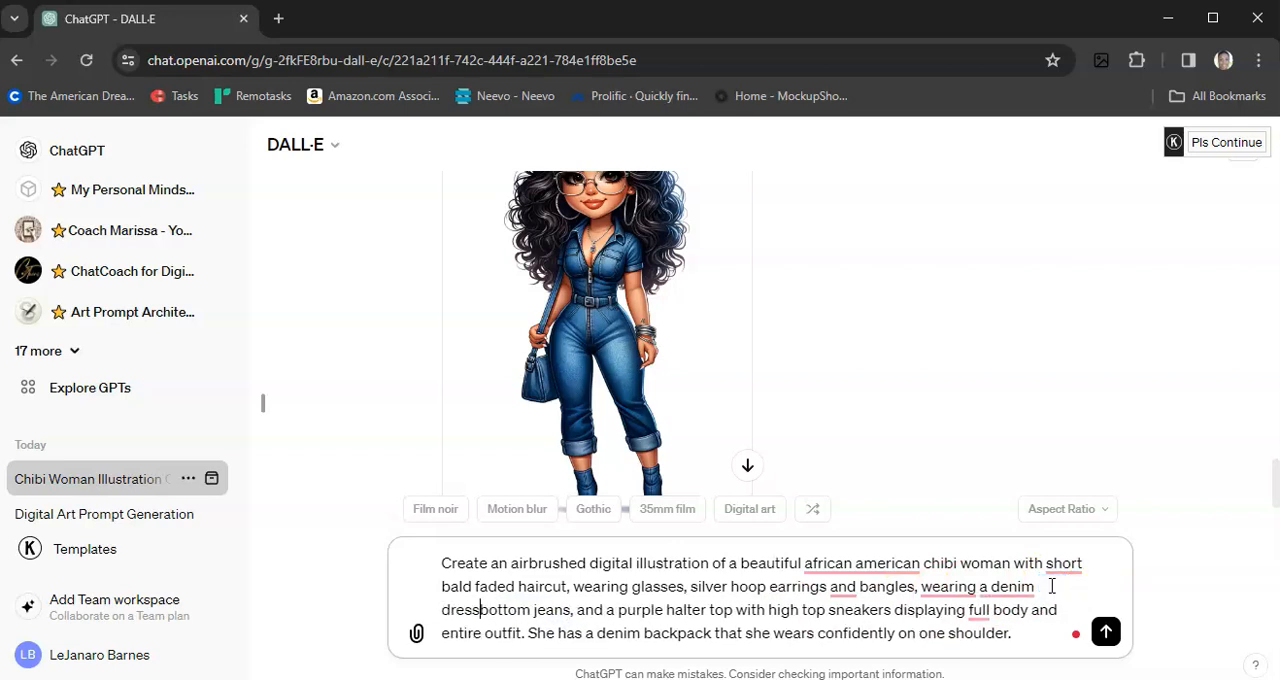
type(" that")
Step: Replace "jeans" in the dress description with "down the front"
left_click(536, 606)
left_click(530, 610)
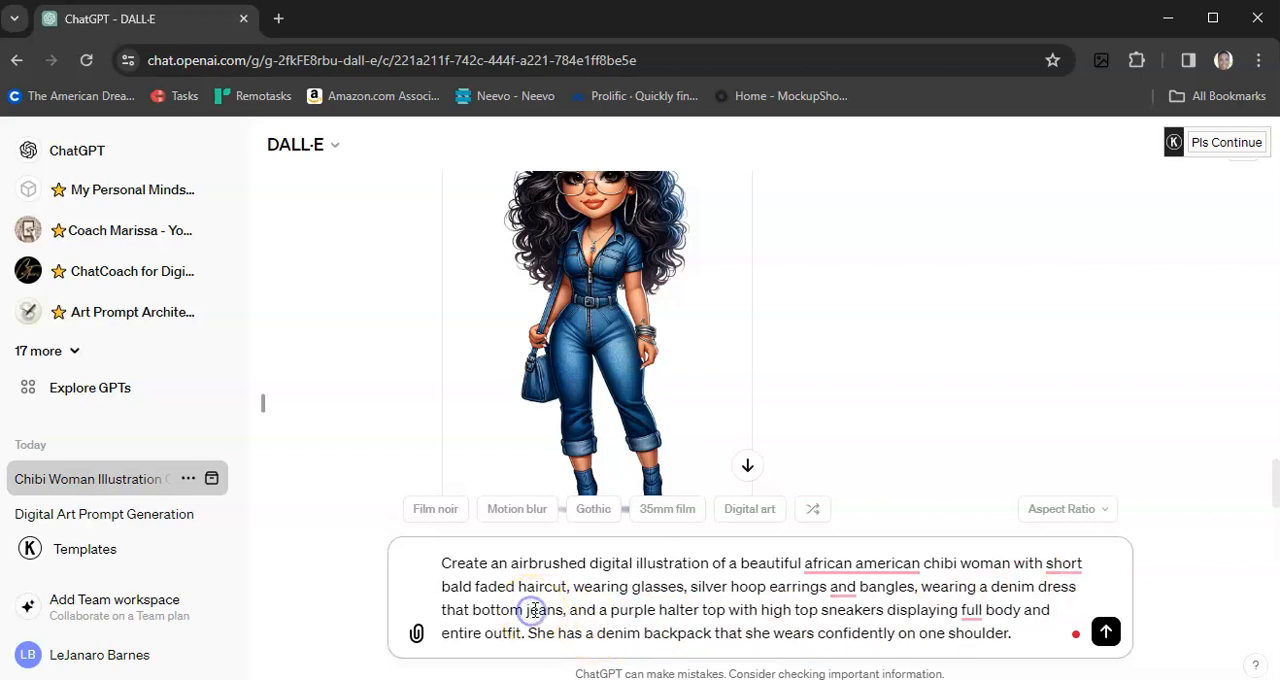
key("Delete")
key("Delete")
key("Delete")
key("Delete")
key("Delete")
type("down")
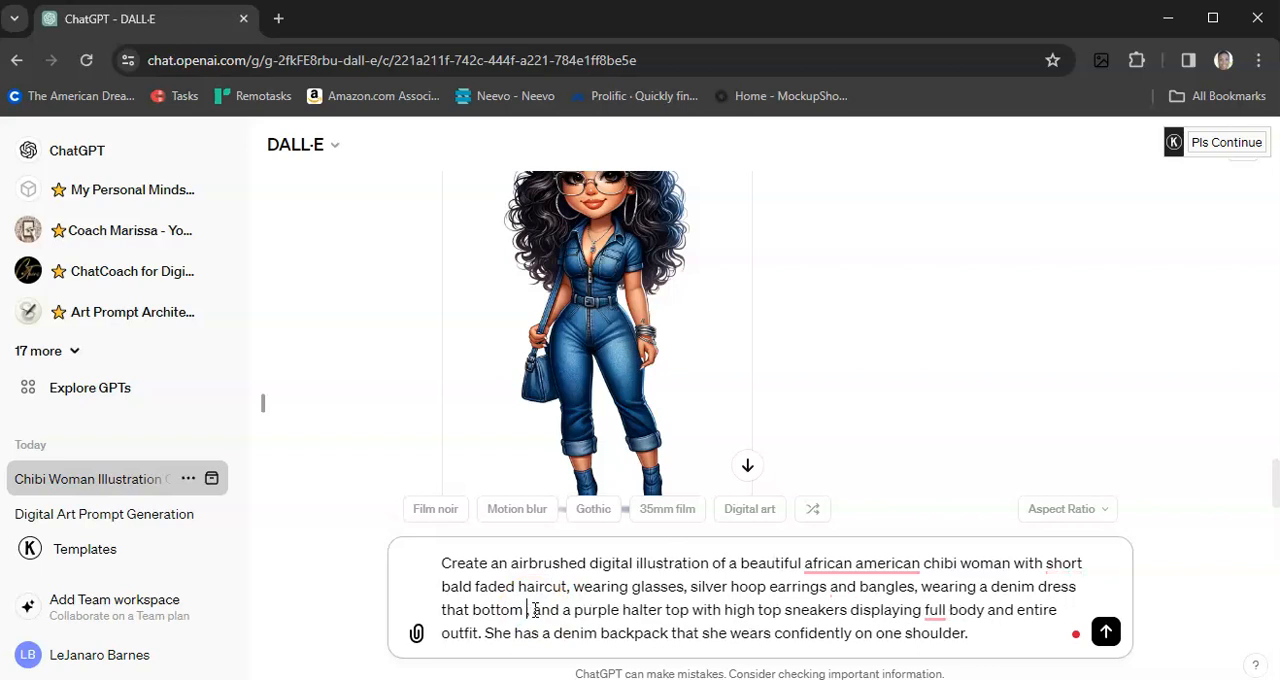
type(" the front")
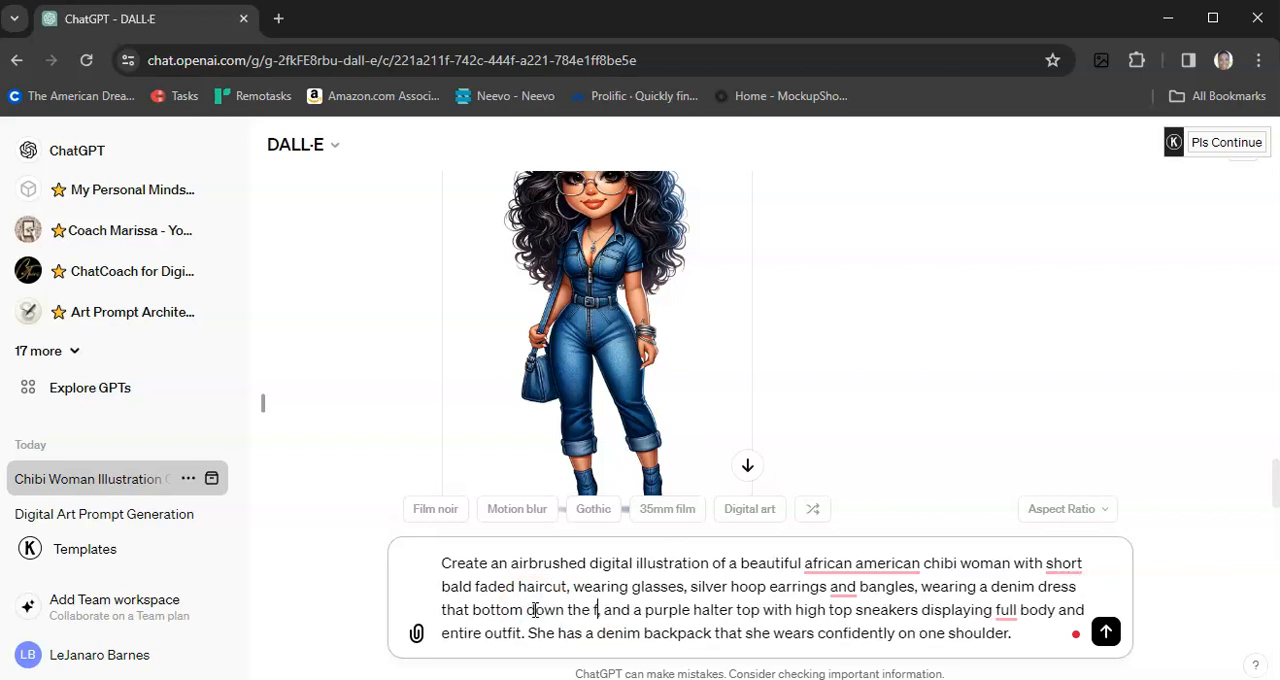
Step: Remove "and a purple halter top" from the prompt and accept the suggested correction of "bottom" to "bottoms"
left_click_drag(633, 610, 764, 613)
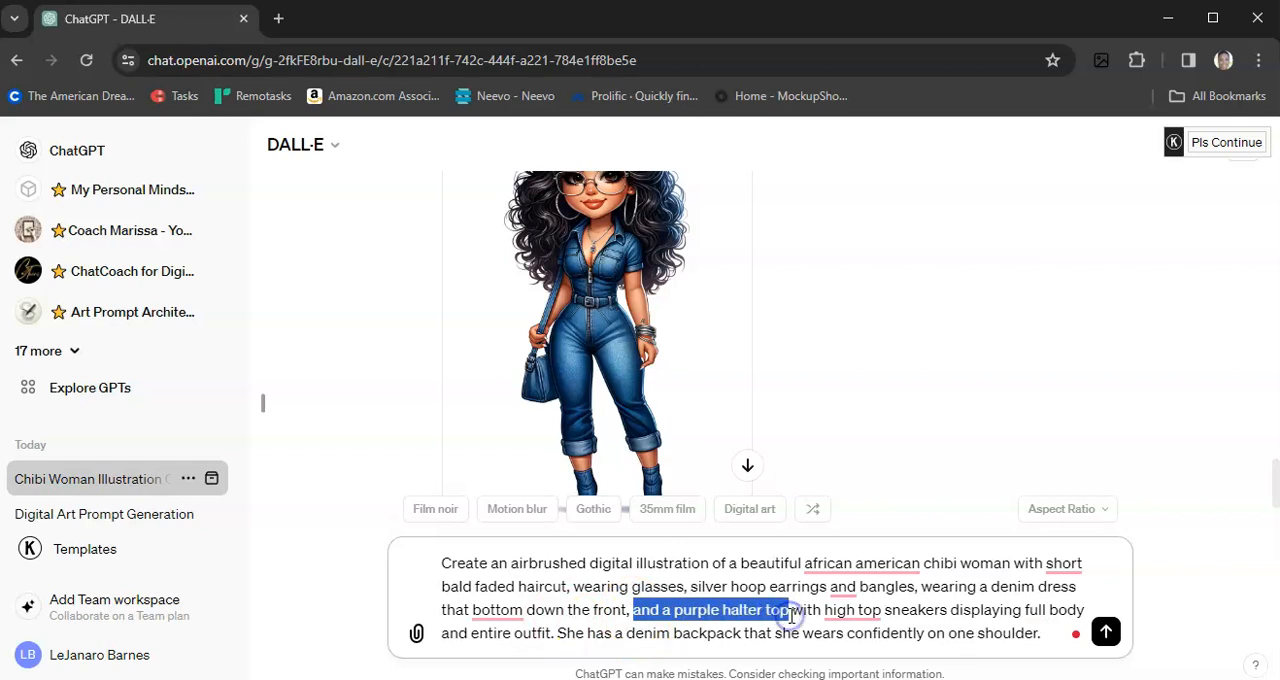
key("BackSpace")
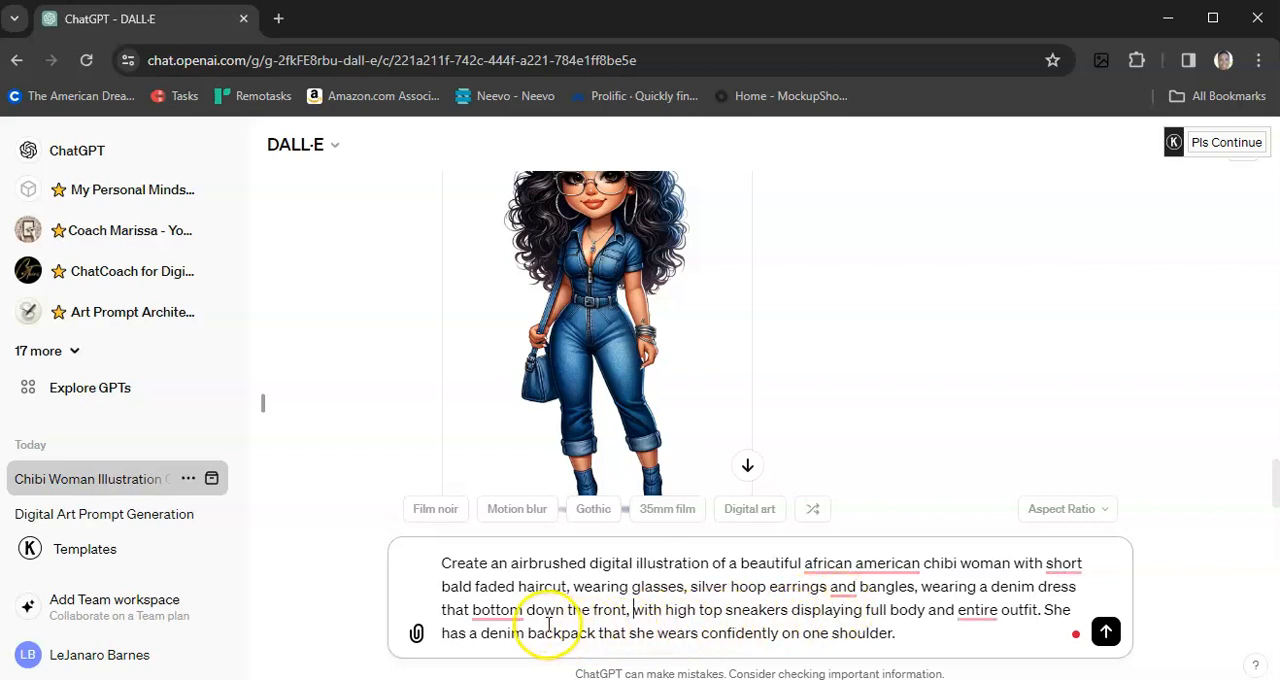
mouse_move(519, 610)
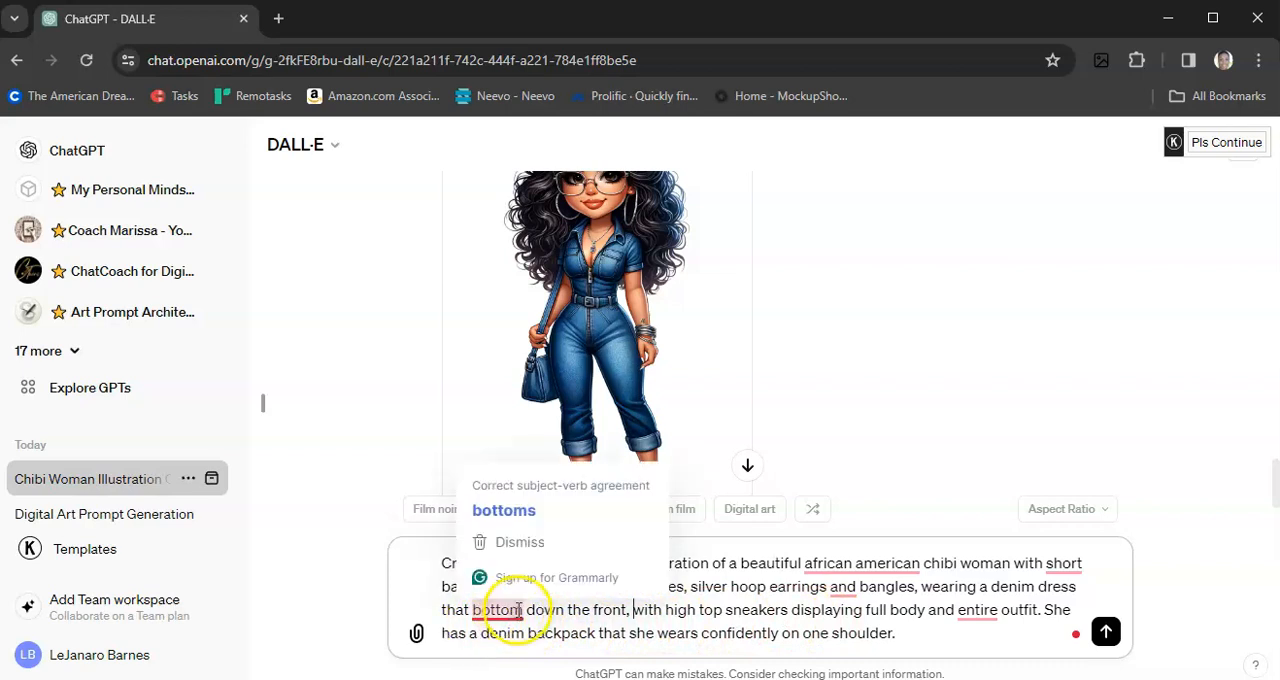
left_click(512, 511)
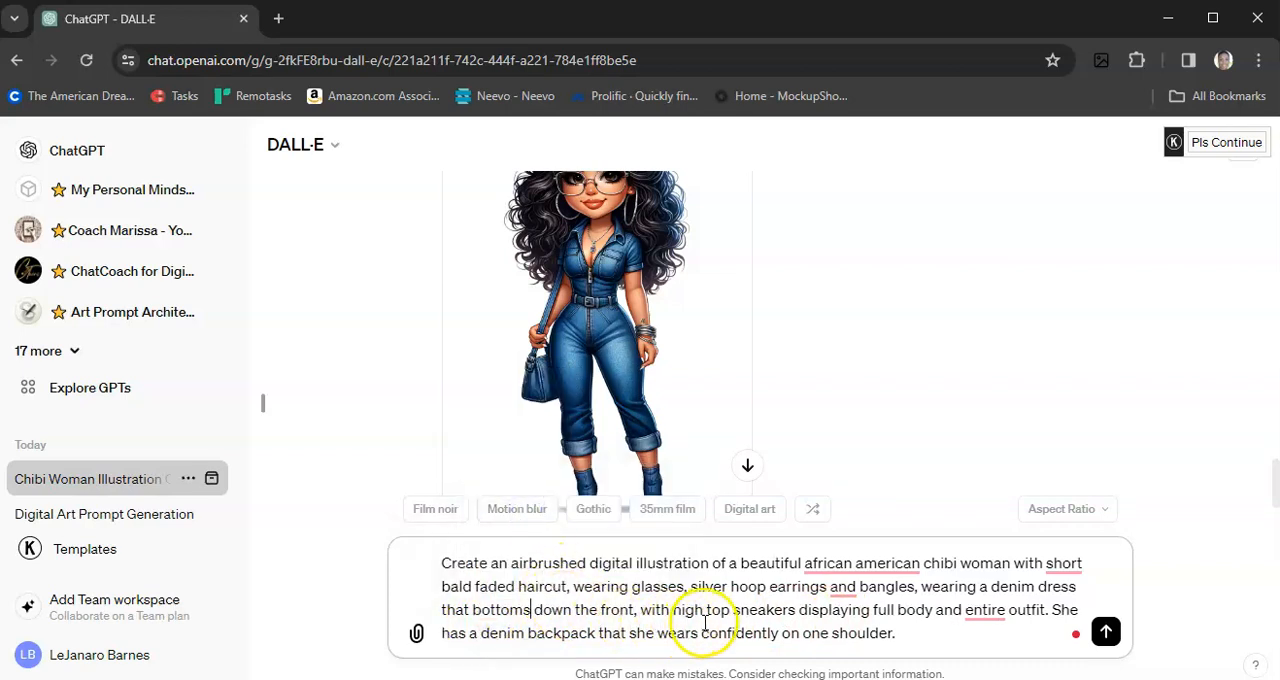
Step: Replace "high top sneakers" with "wedge sandals" and submit the revised prompt
left_click_drag(673, 610, 790, 610)
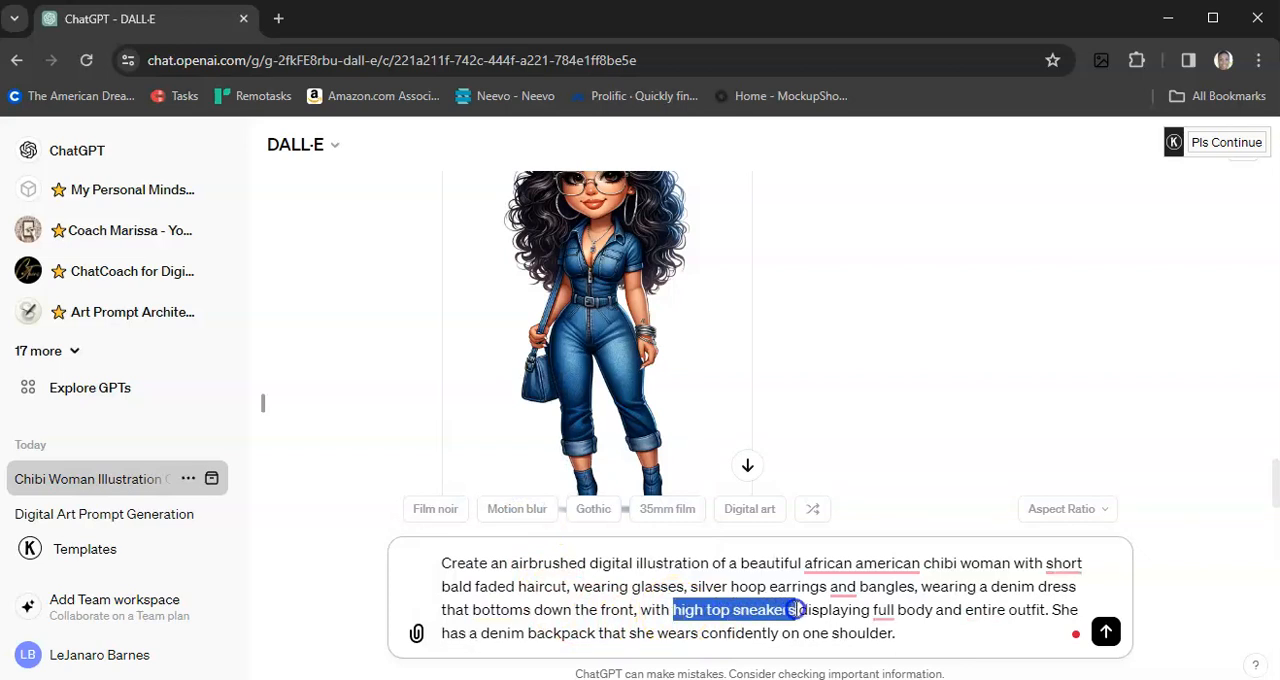
type("wedg")
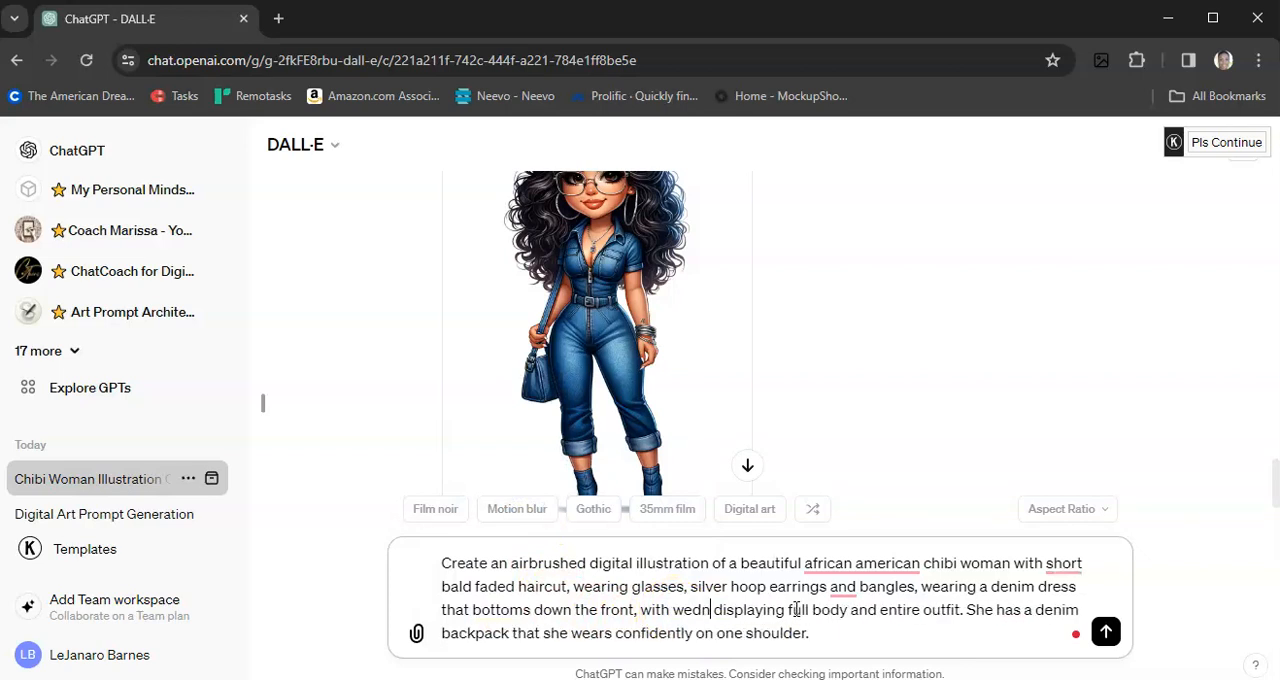
type("e sandal")
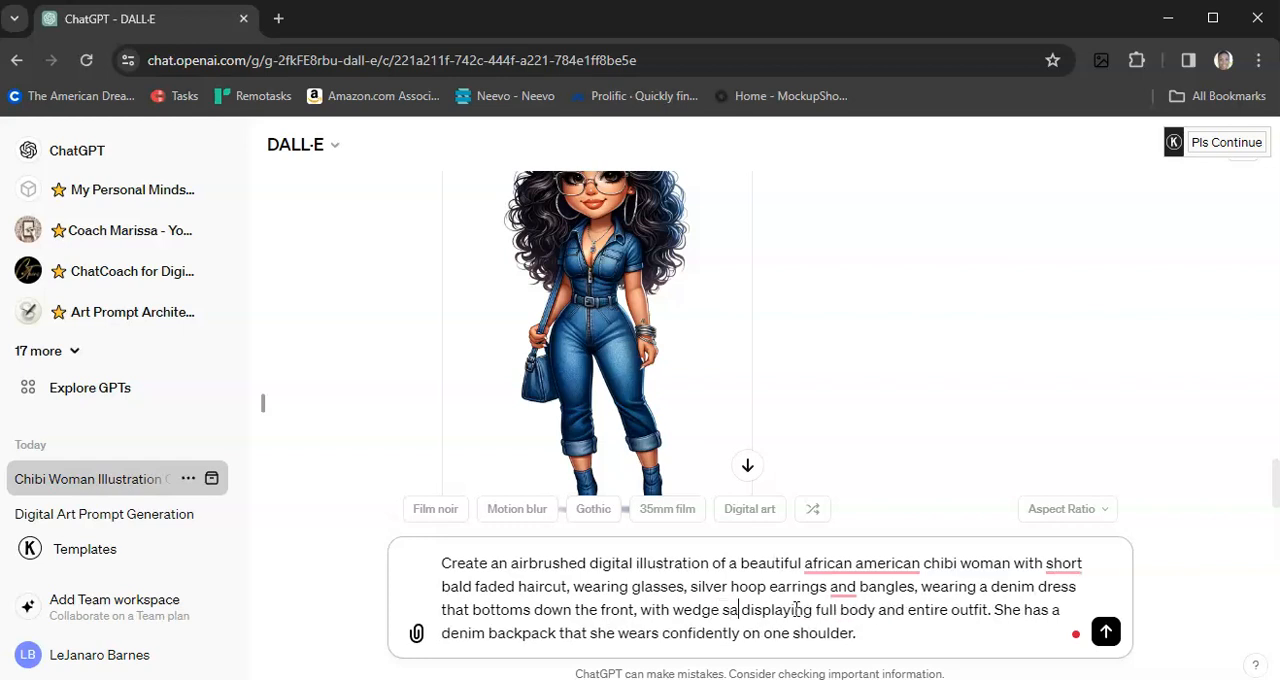
type("s")
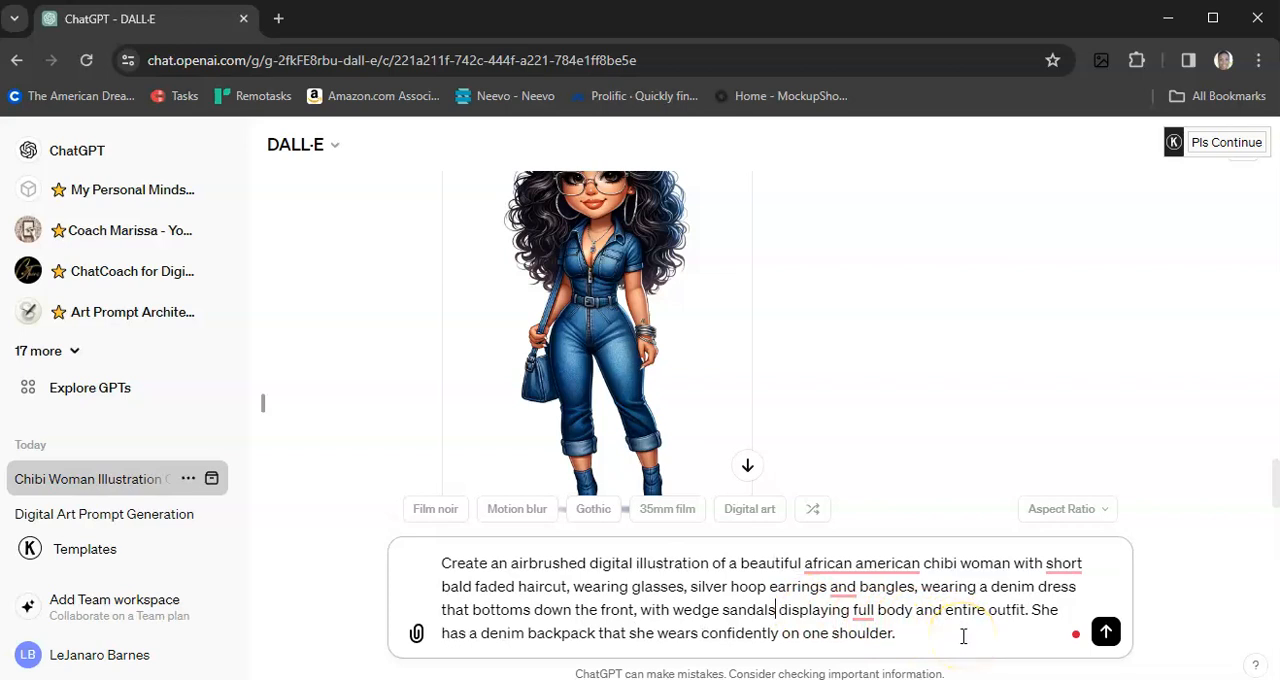
key("Return")
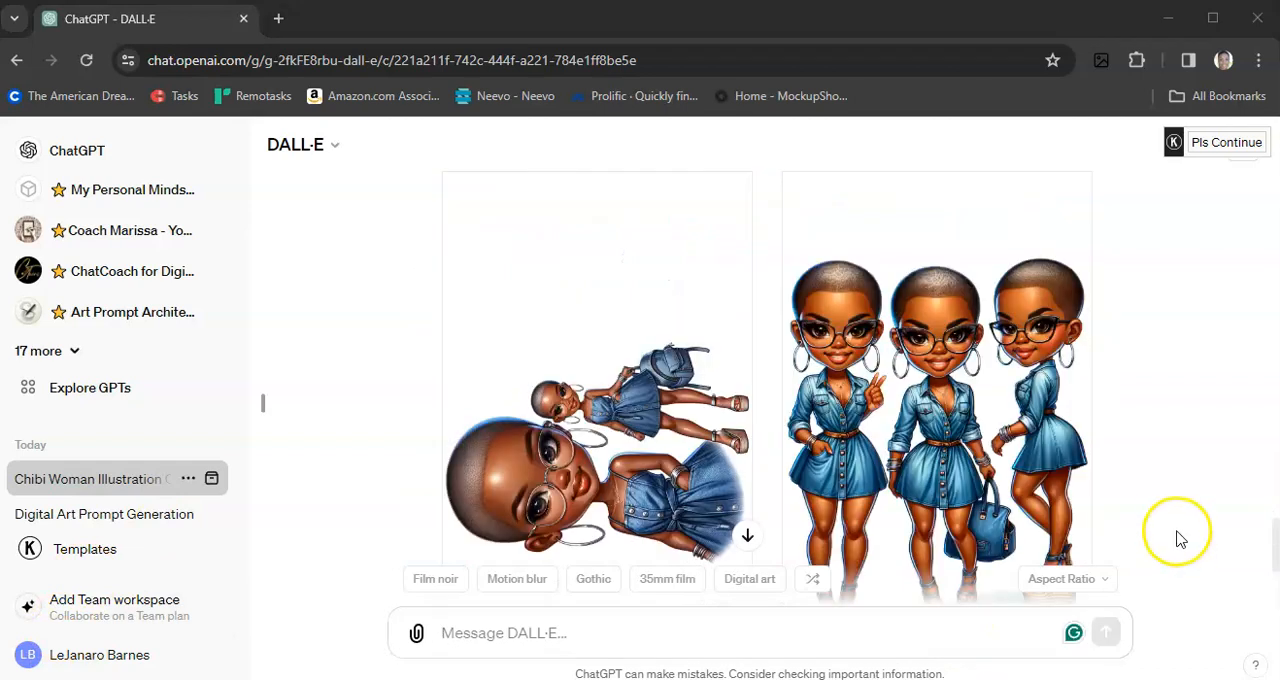
Step: Copy the full text of the last submitted prompt about the short bald faded haircut into the message field
scroll(1178, 530, "down", 1)
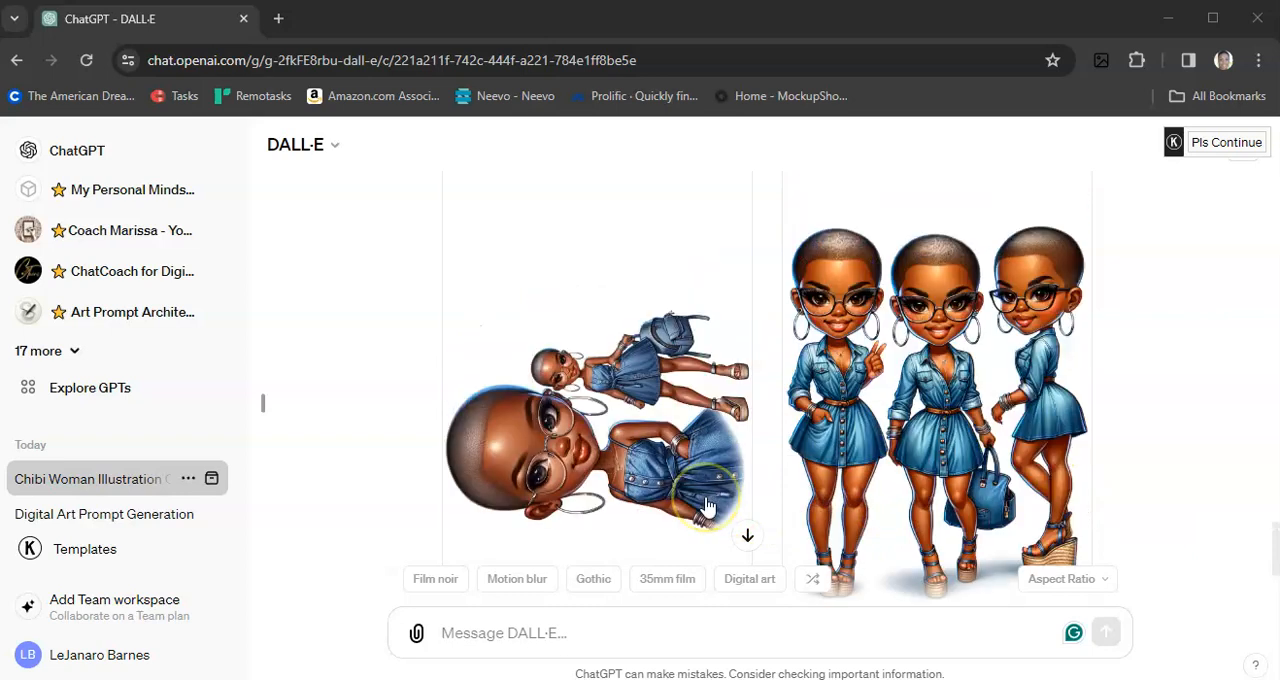
scroll(707, 507, "up", 4)
left_click_drag(441, 310, 885, 395)
key("ctrl+c")
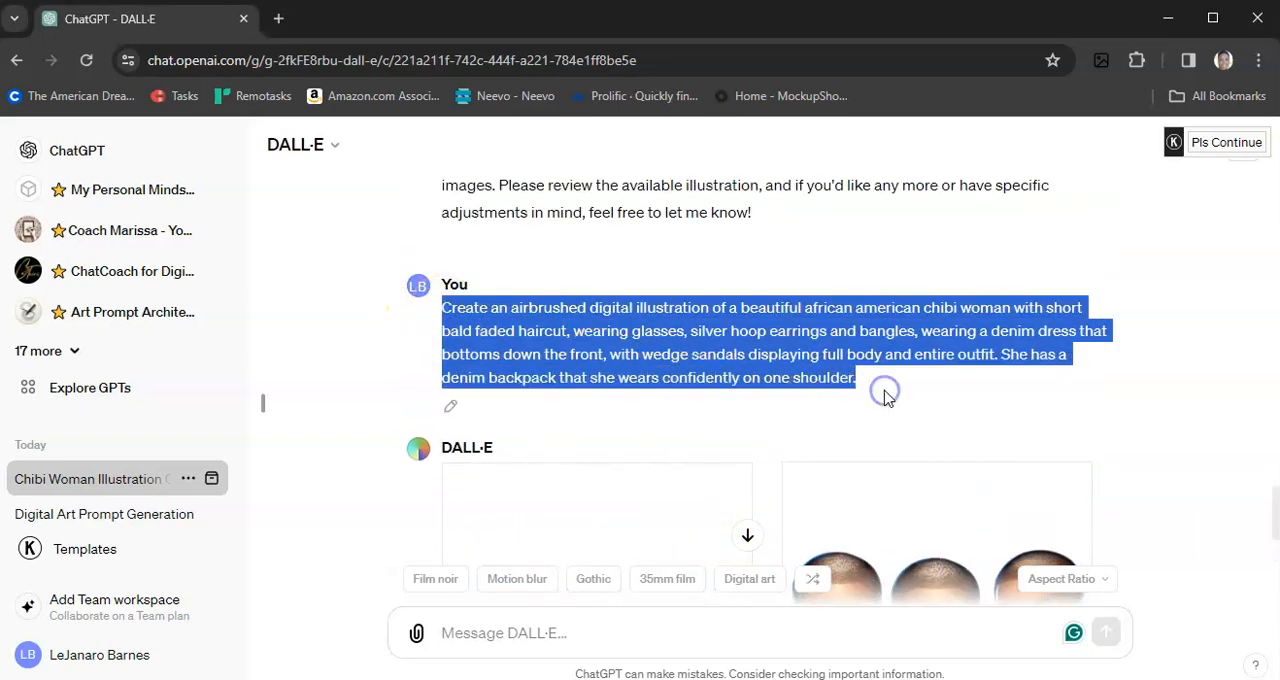
left_click(457, 634)
key("ctrl+v")
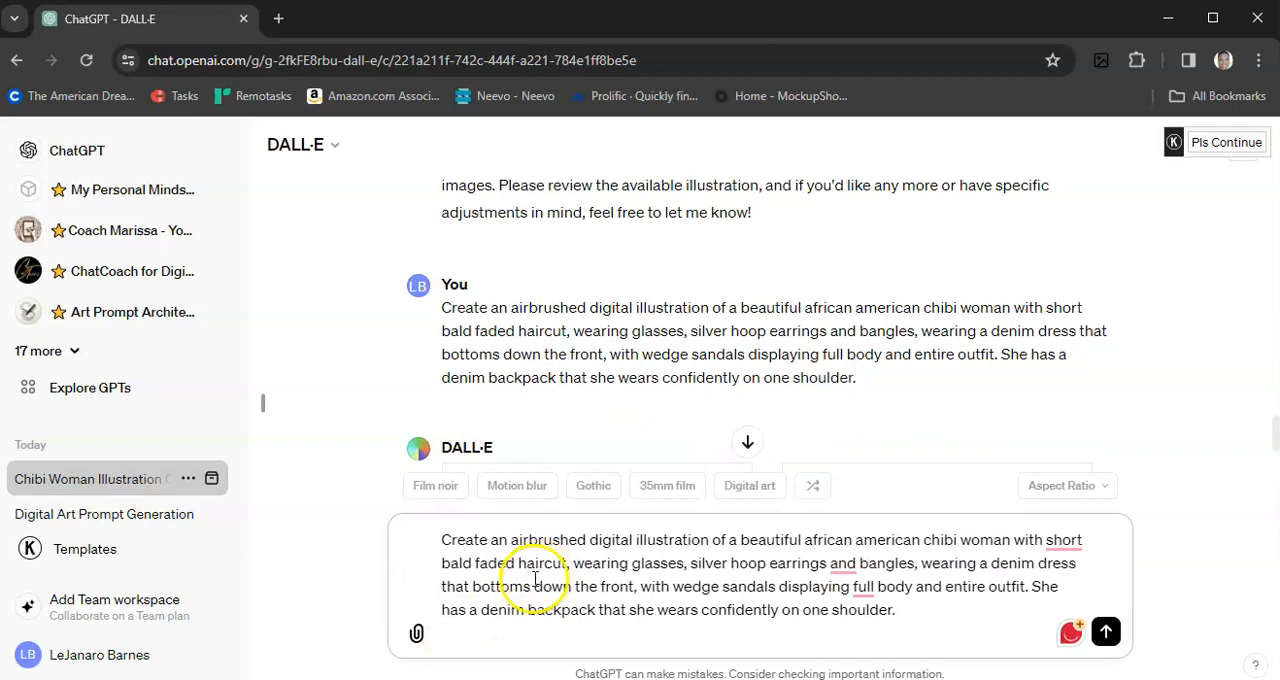
Step: Remove "african american" from the prompt and replace "bald faded haircut" with "pixie hairstyle"
left_click_drag(805, 540, 925, 540)
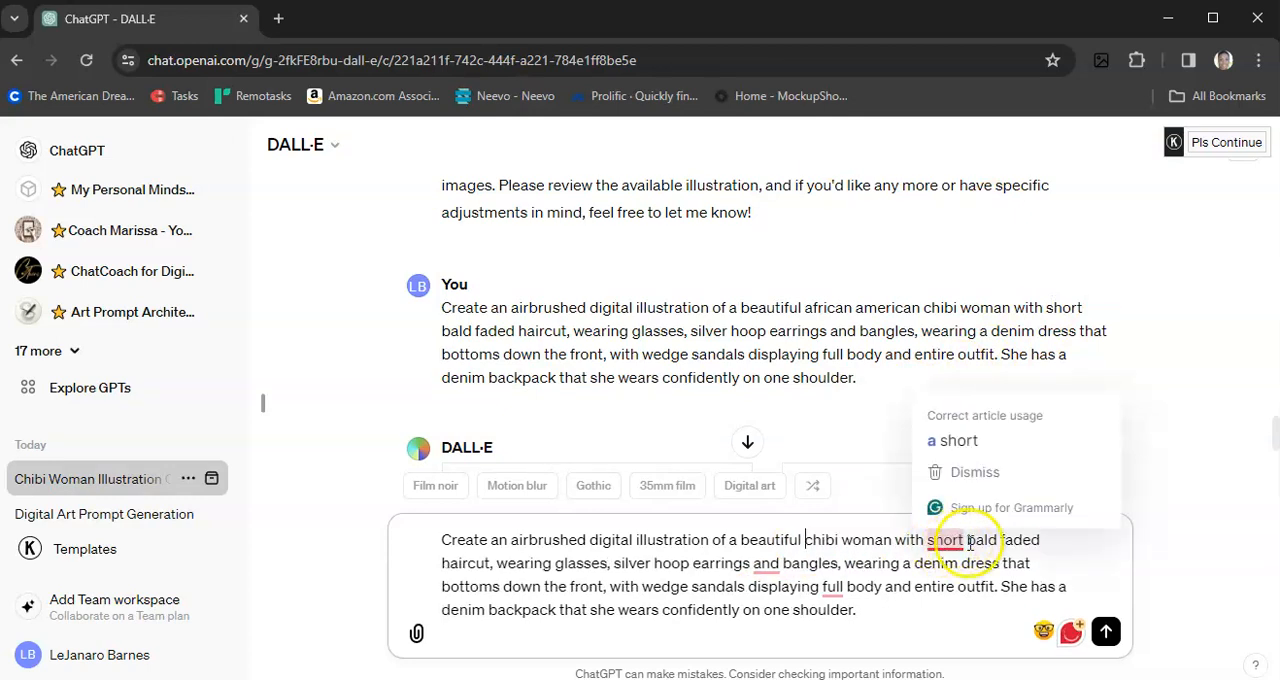
left_click(968, 541)
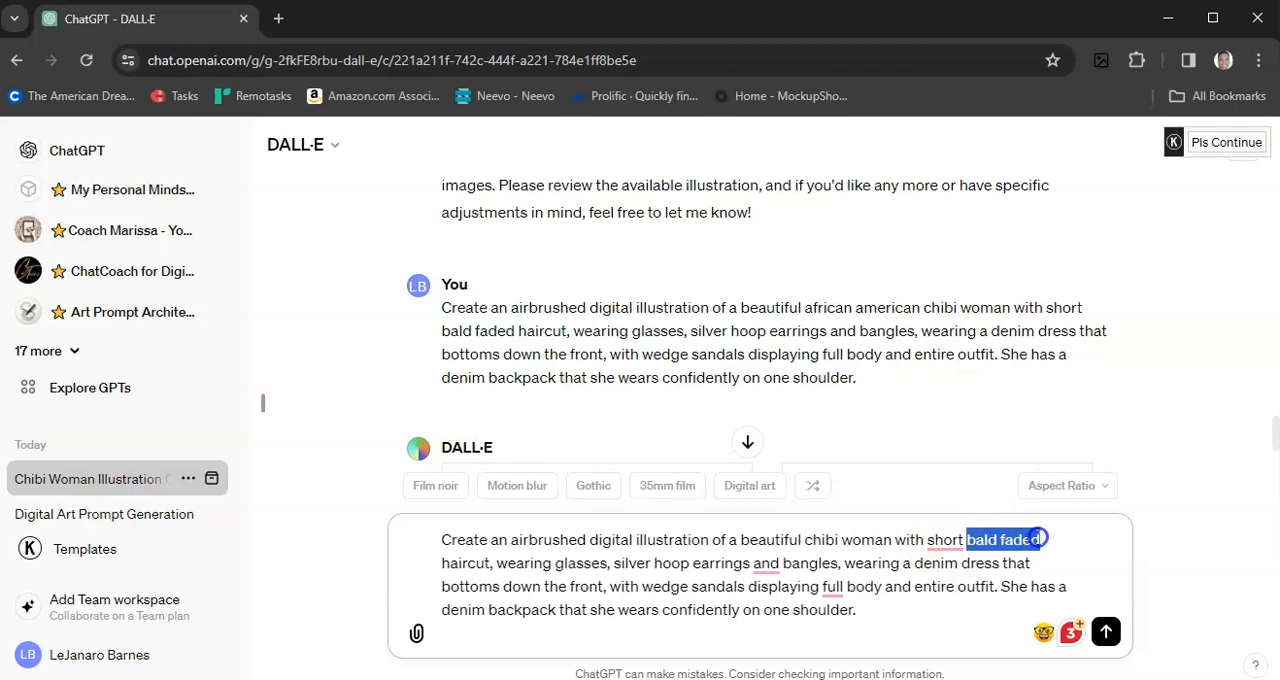
type("pixie hairstyle")
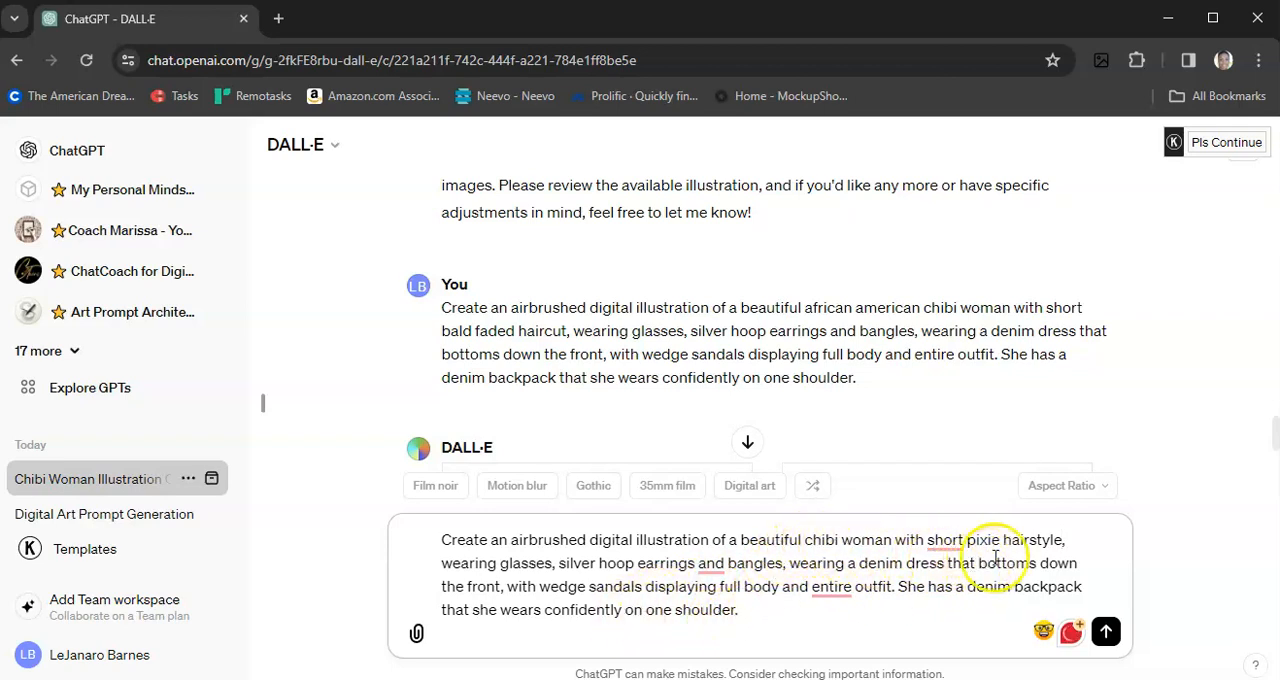
type(",")
Step: Submit the revised short pixie hairstyle prompt to generate new illustrations
left_click(756, 625)
key("shift+Return")
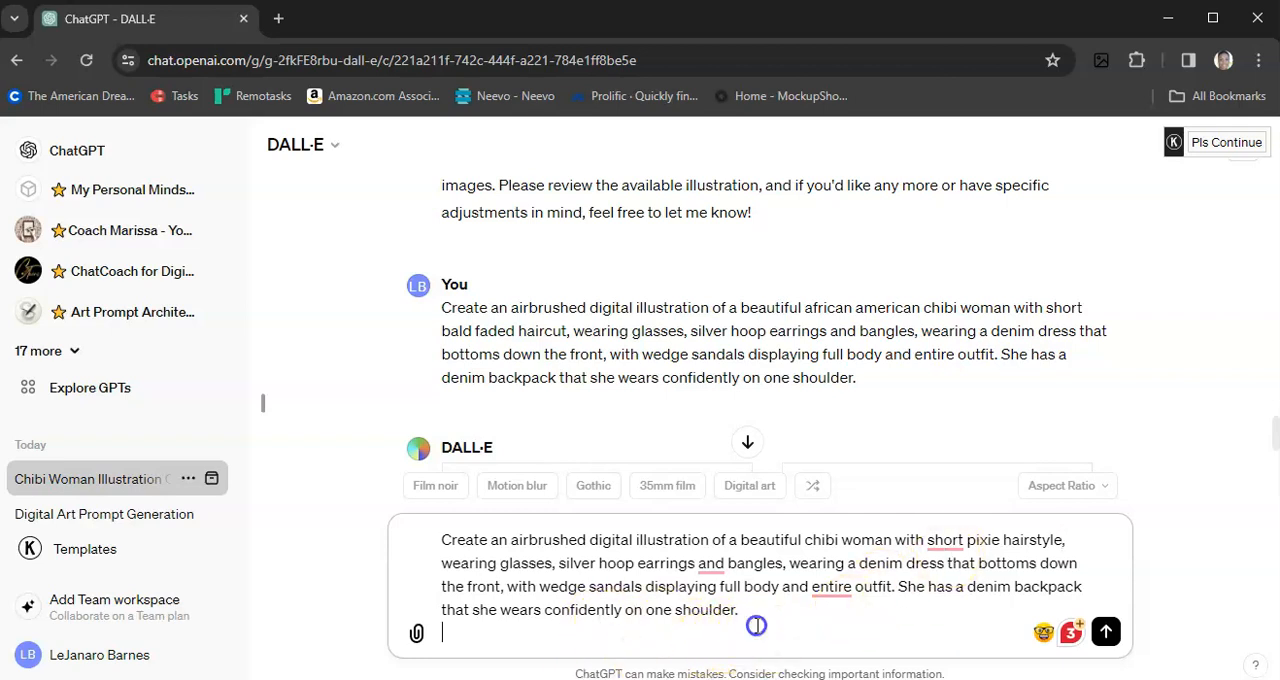
key("Return")
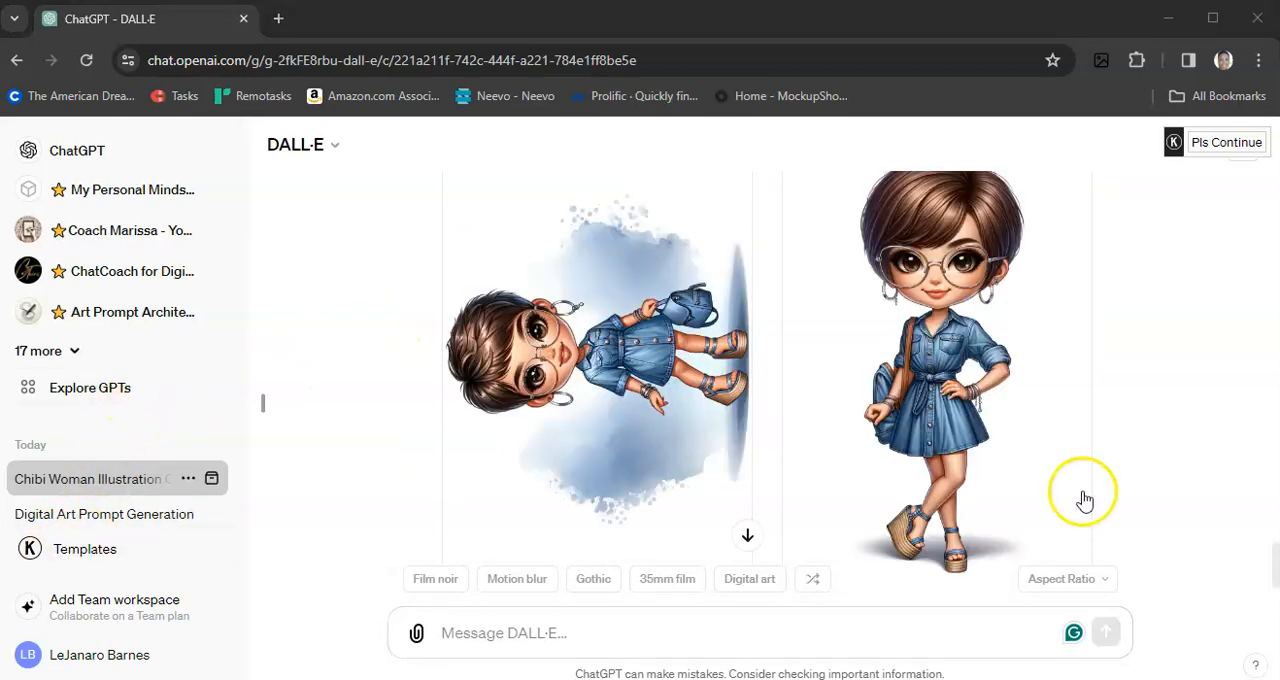
Step: Examine the newly generated chibi woman illustrations, checking the hairstyle, denim dress and wedge sandals
scroll(1085, 500, "up", 2)
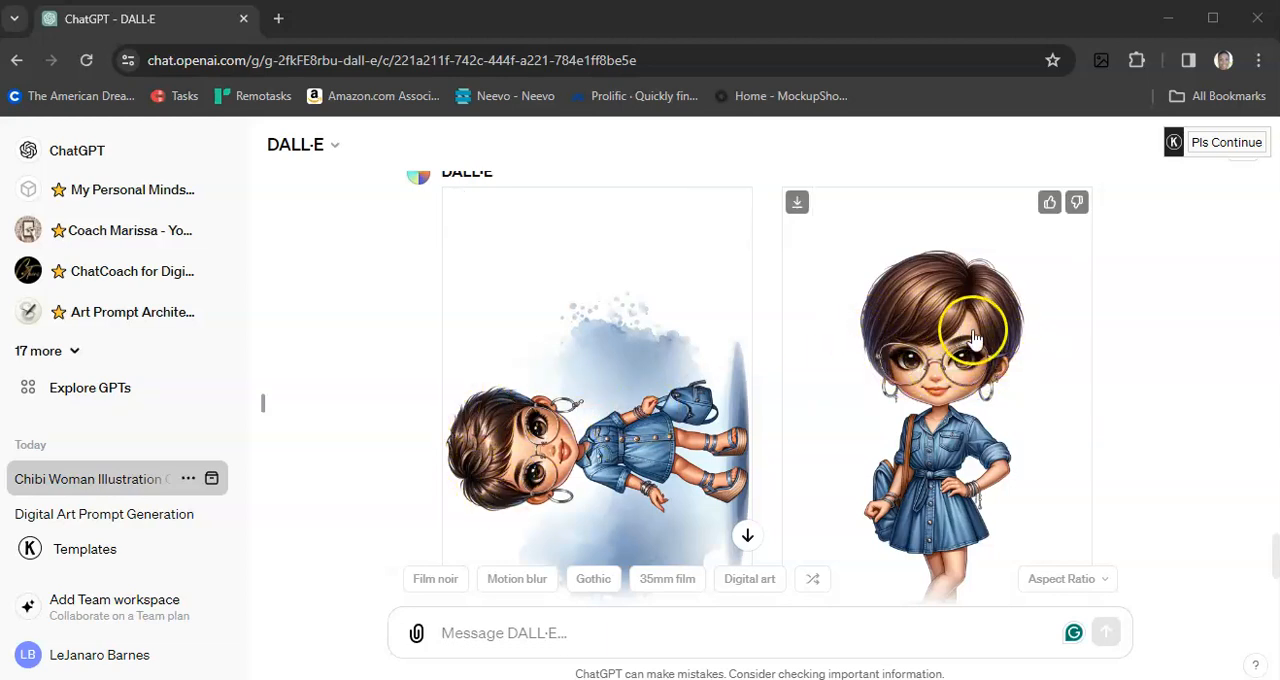
scroll(1137, 433, "down", 1)
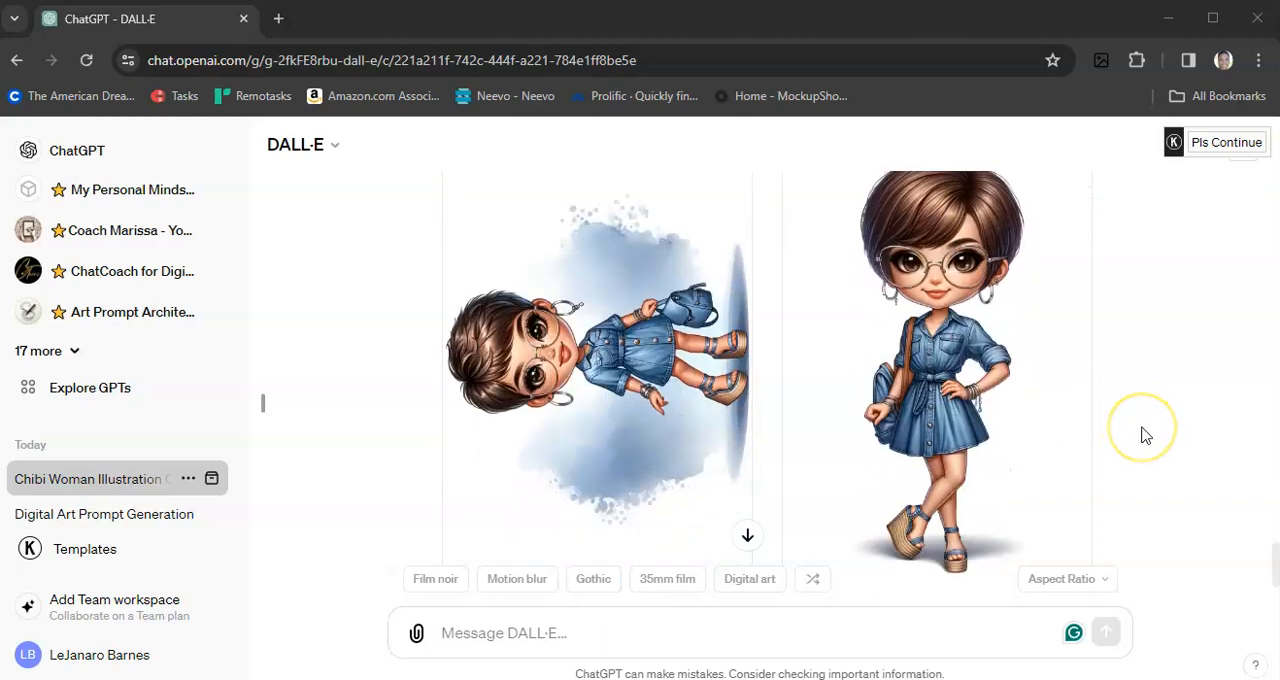
scroll(1145, 435, "up", 1)
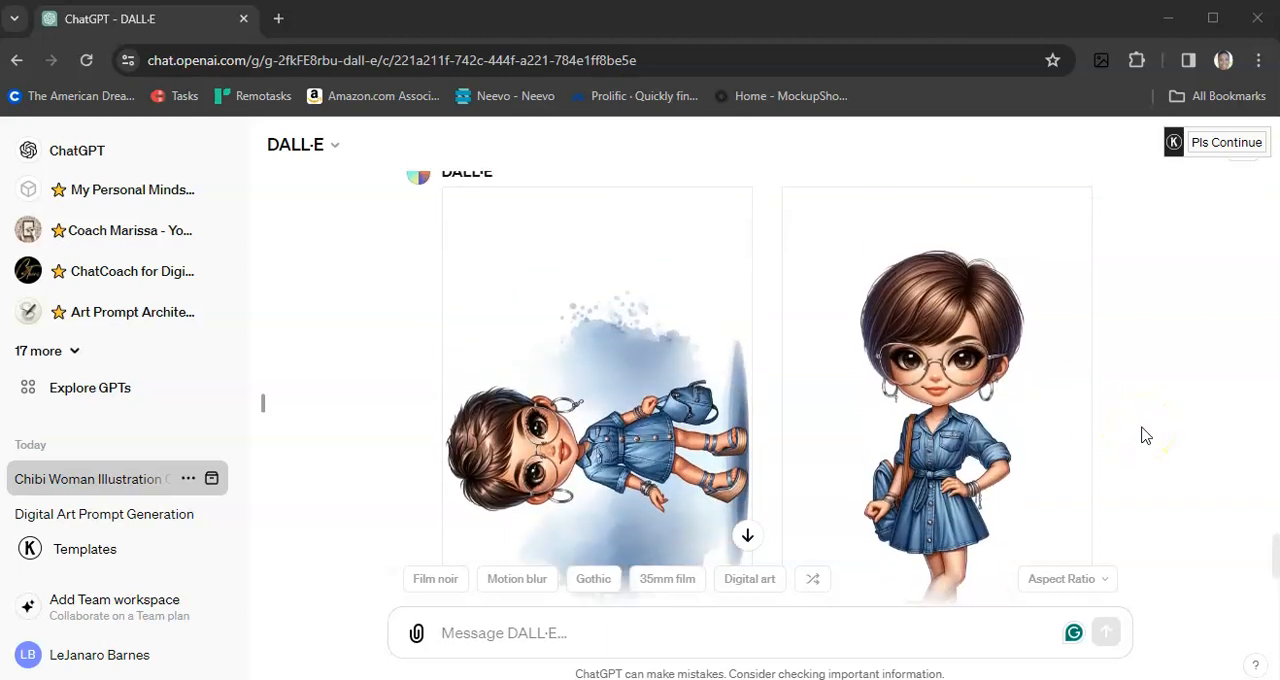
scroll(1145, 435, "down", 1)
scroll(1145, 435, "down", 2)
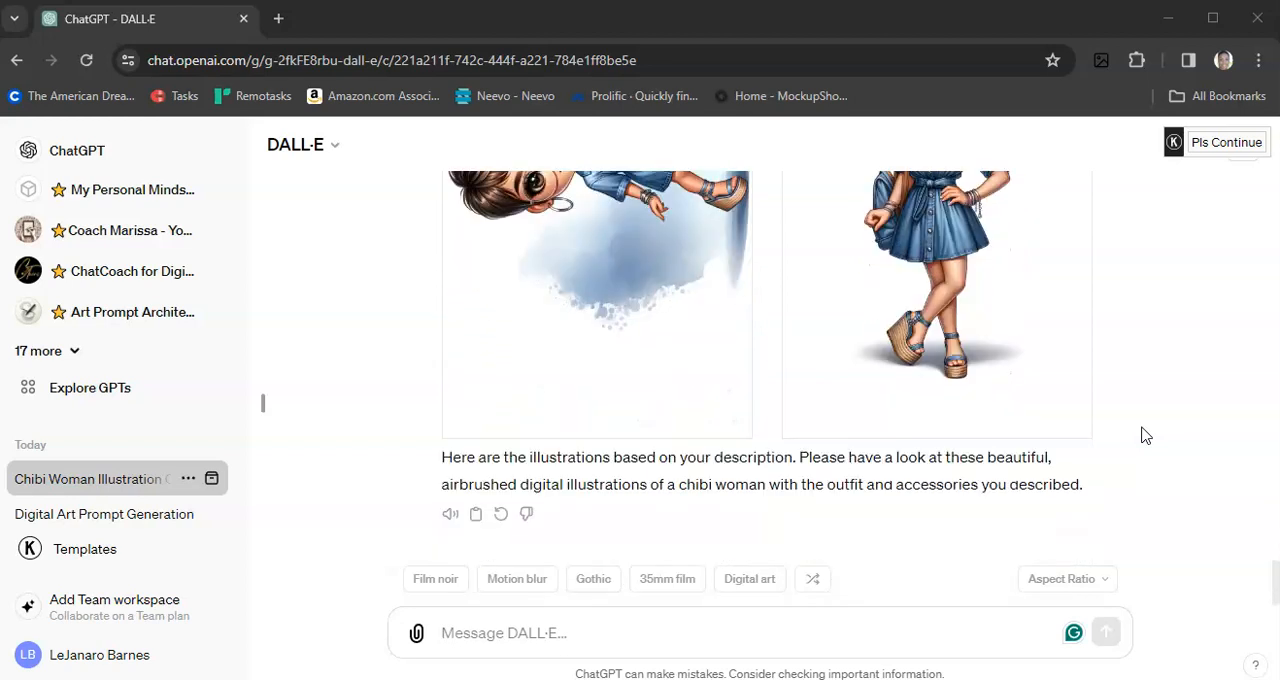
left_click(514, 634)
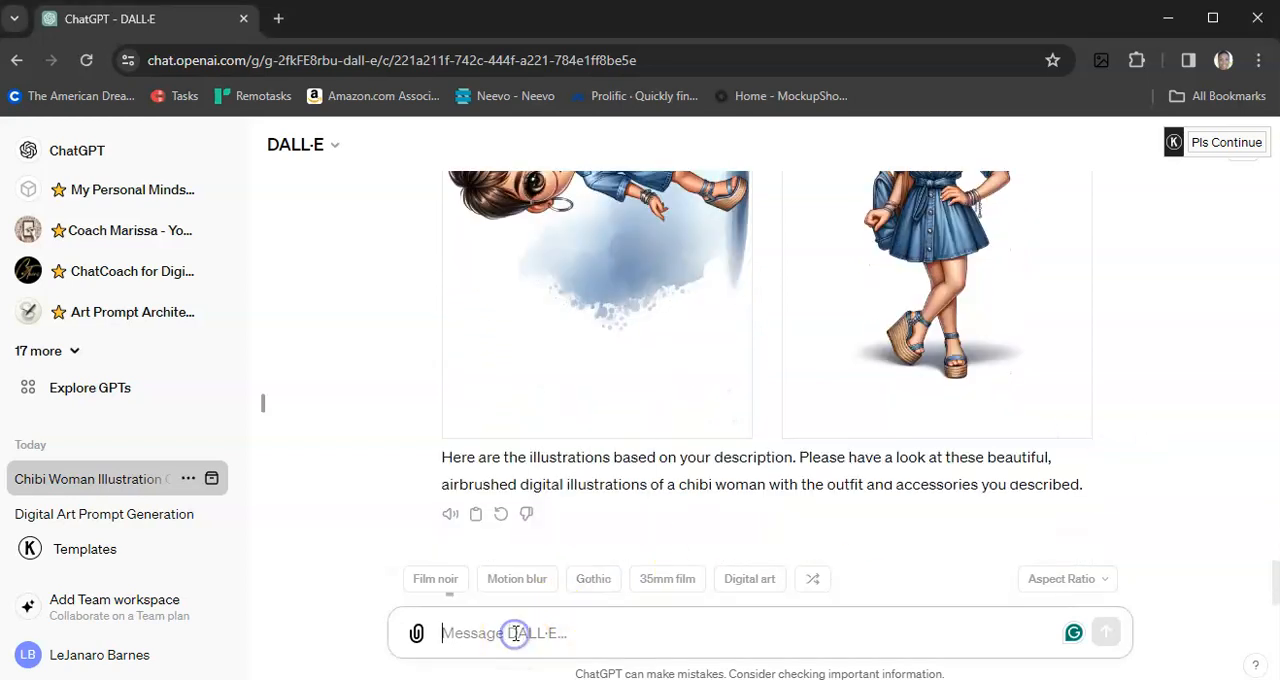
key("ctrl+v")
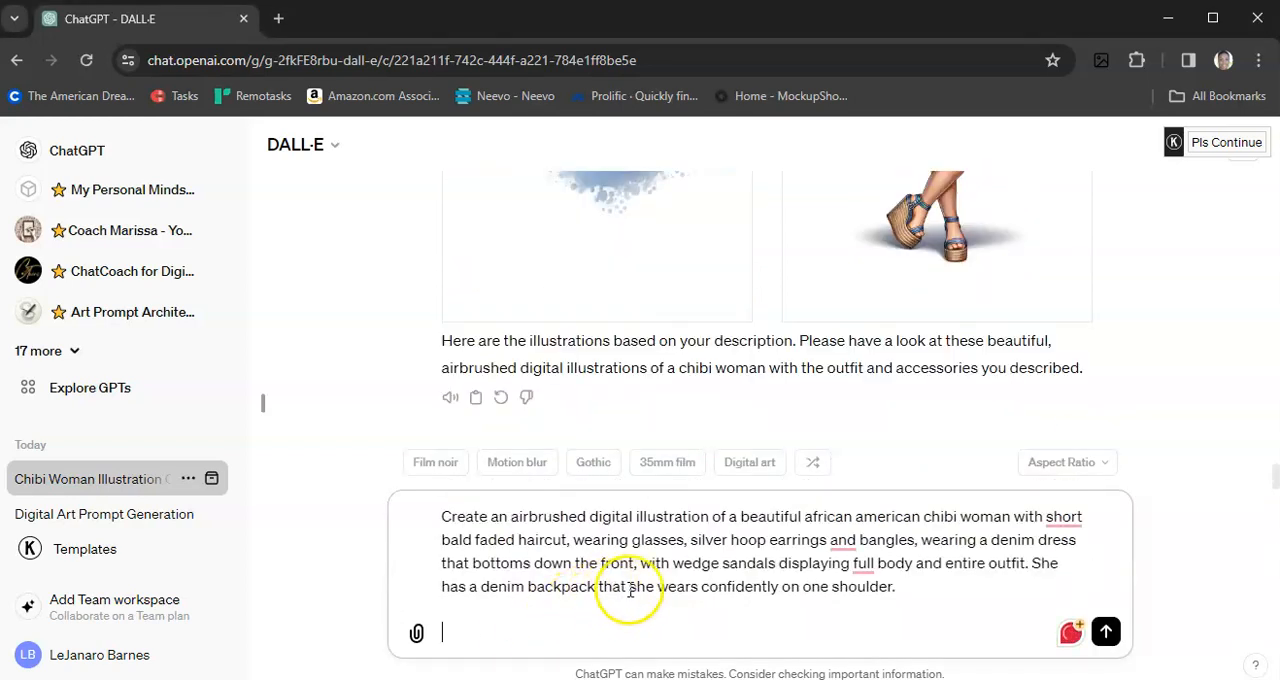
left_click_drag(900, 587, 407, 489)
key("BackSpace")
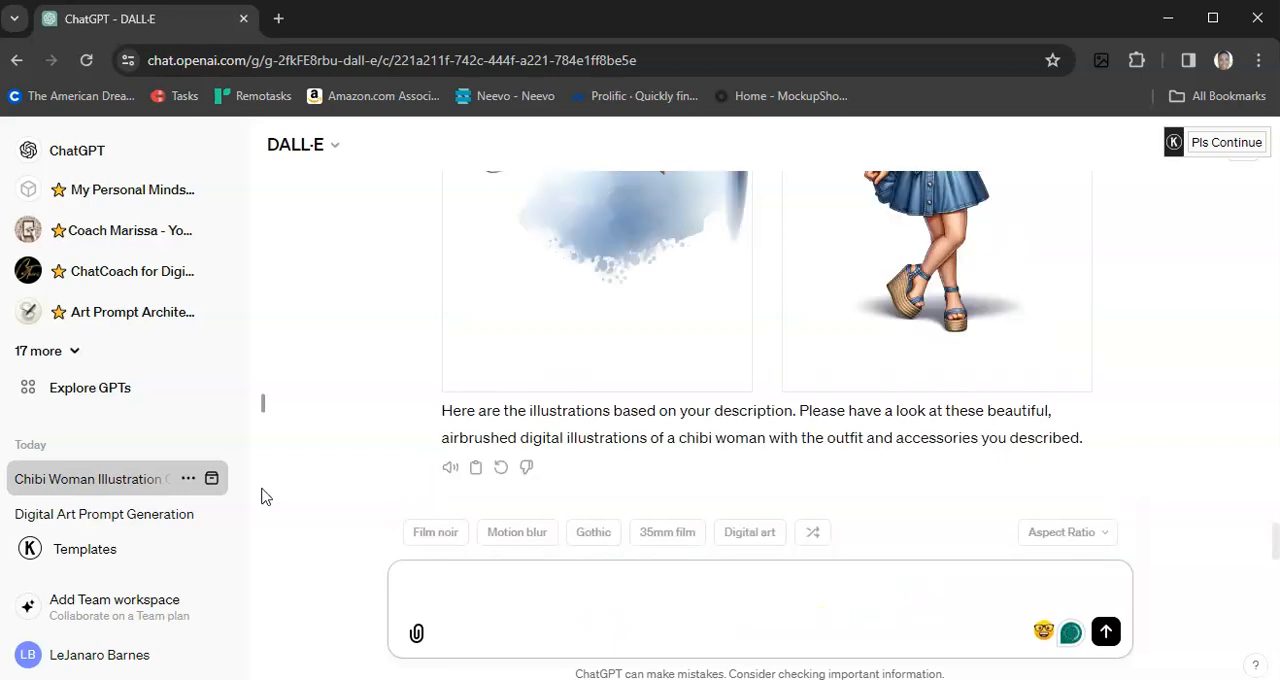
Step: Copy the submitted short pixie hairstyle prompt into the message field
scroll(523, 463, "up", 5)
left_click_drag(443, 181, 725, 258)
key("ctrl+c")
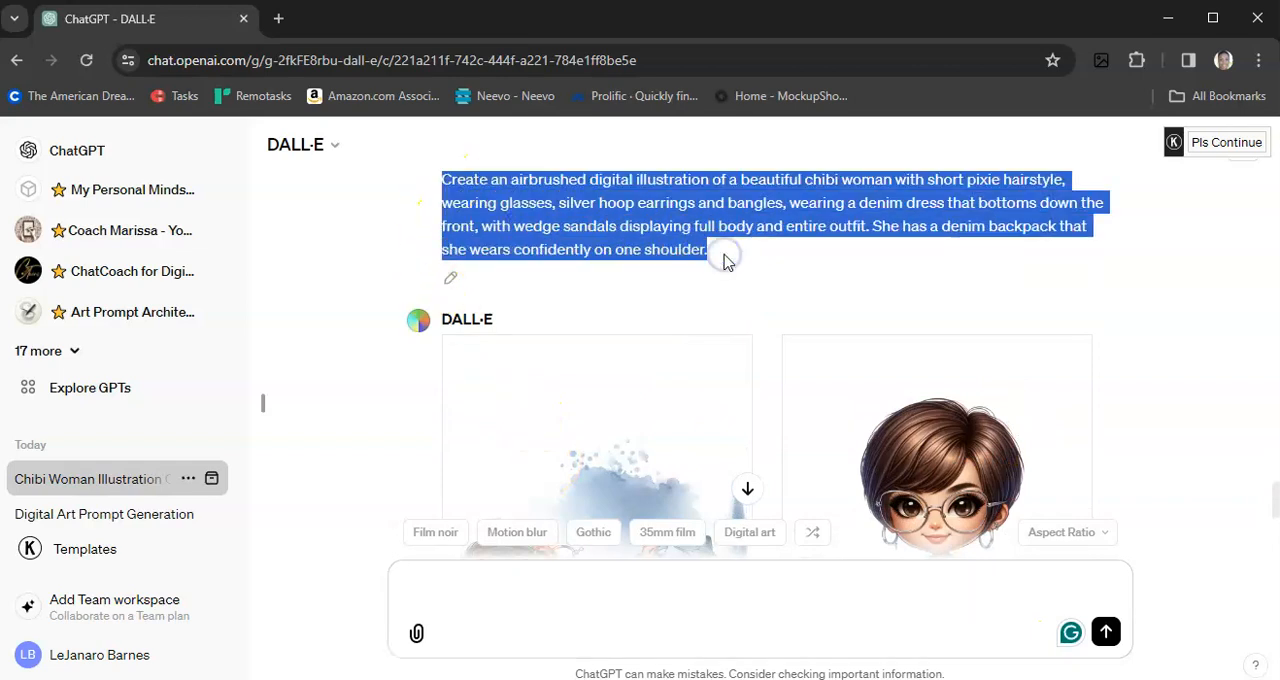
left_click(460, 585)
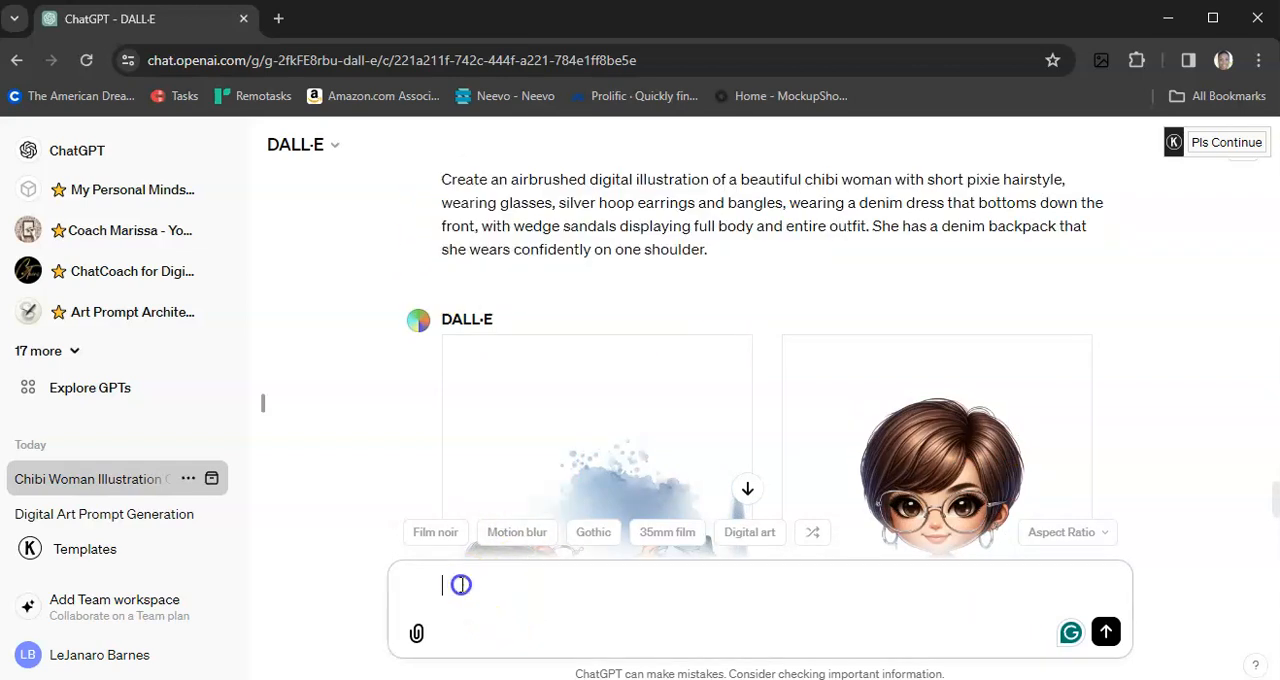
key("ctrl+v")
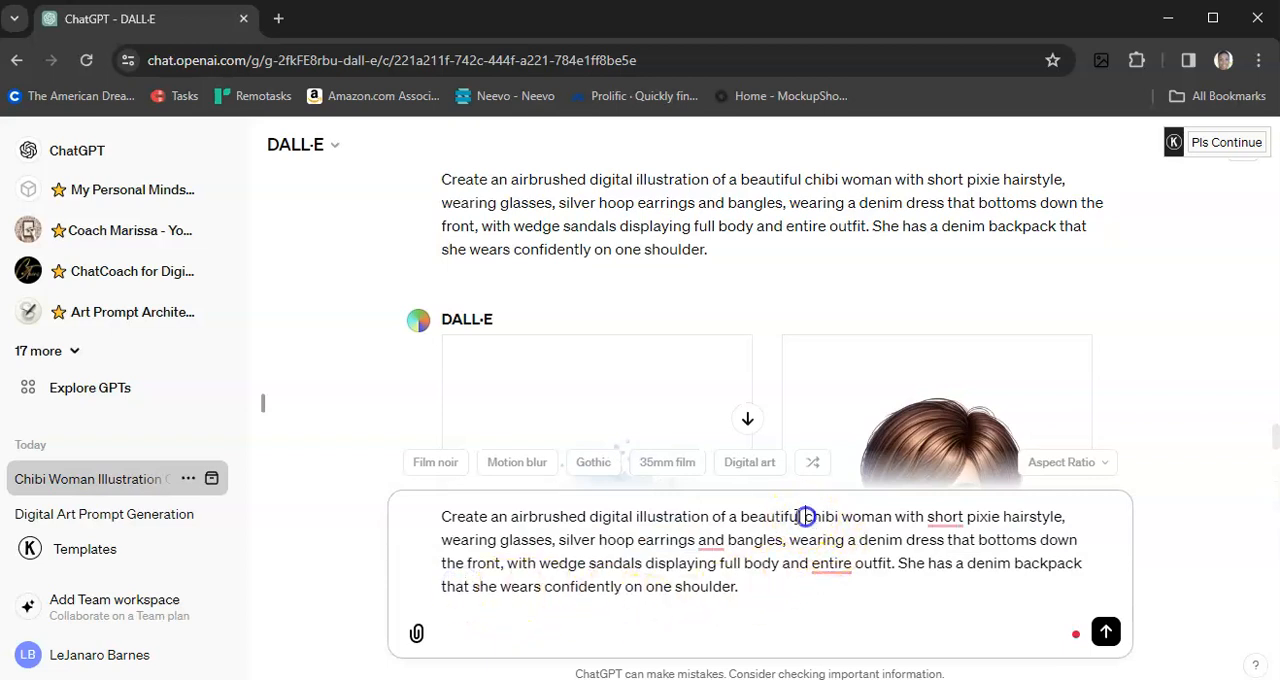
Step: Insert "native american" before "chibi woman" in the prompt and leave no extra line at its end
type("native ameri")
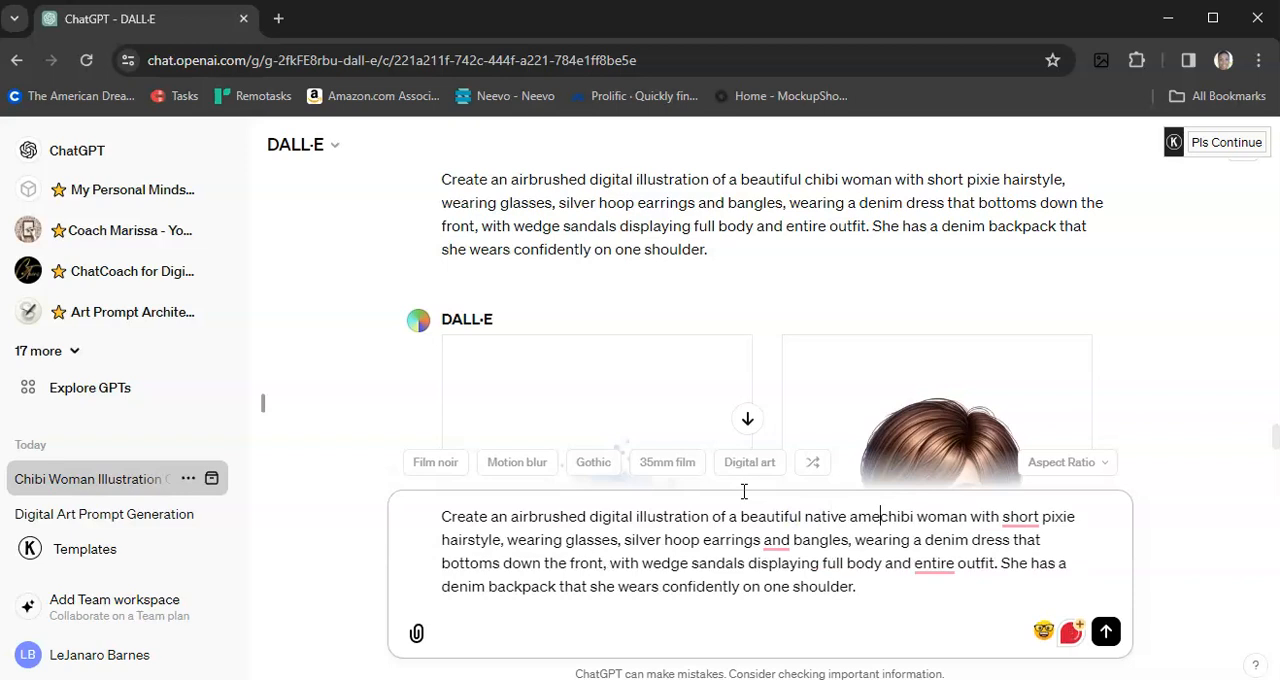
type("can")
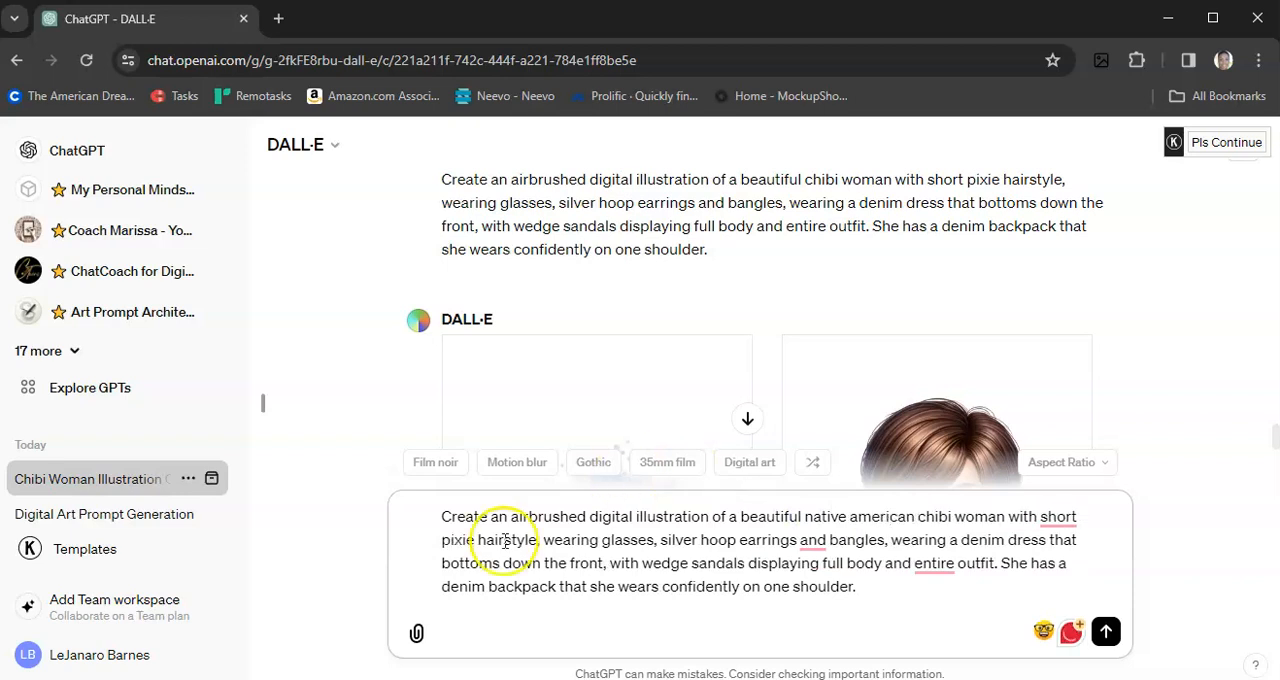
key("shift+Return")
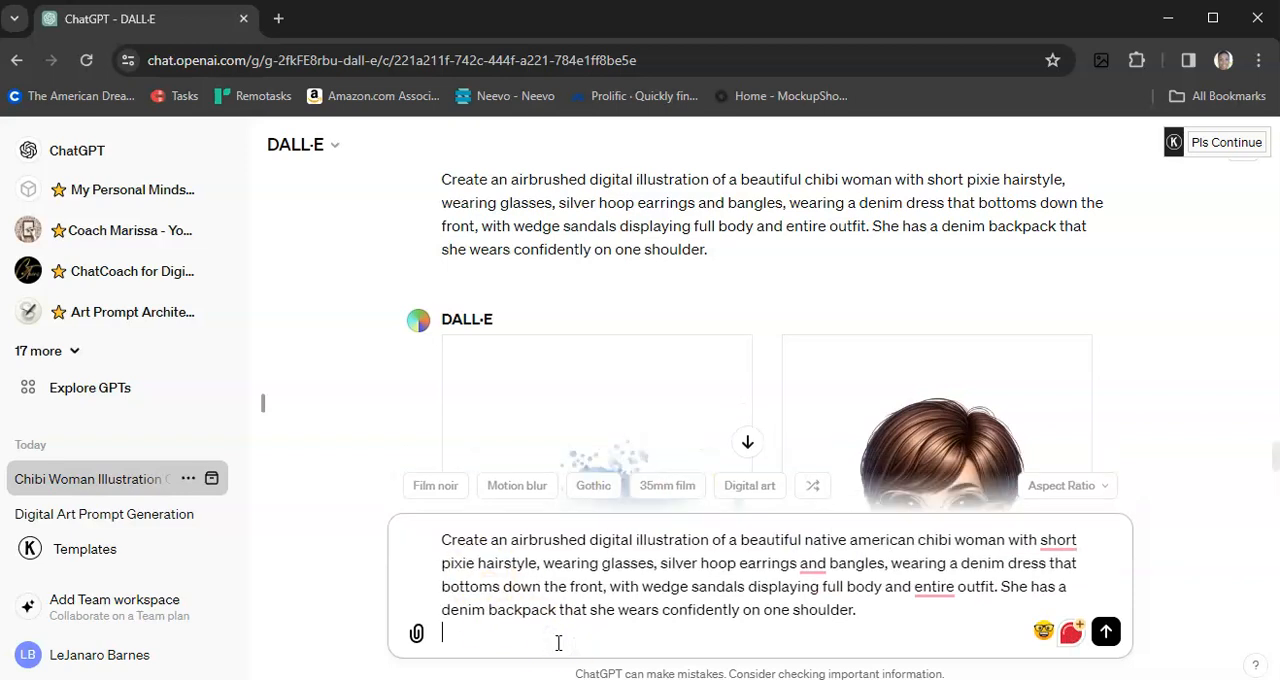
key("BackSpace")
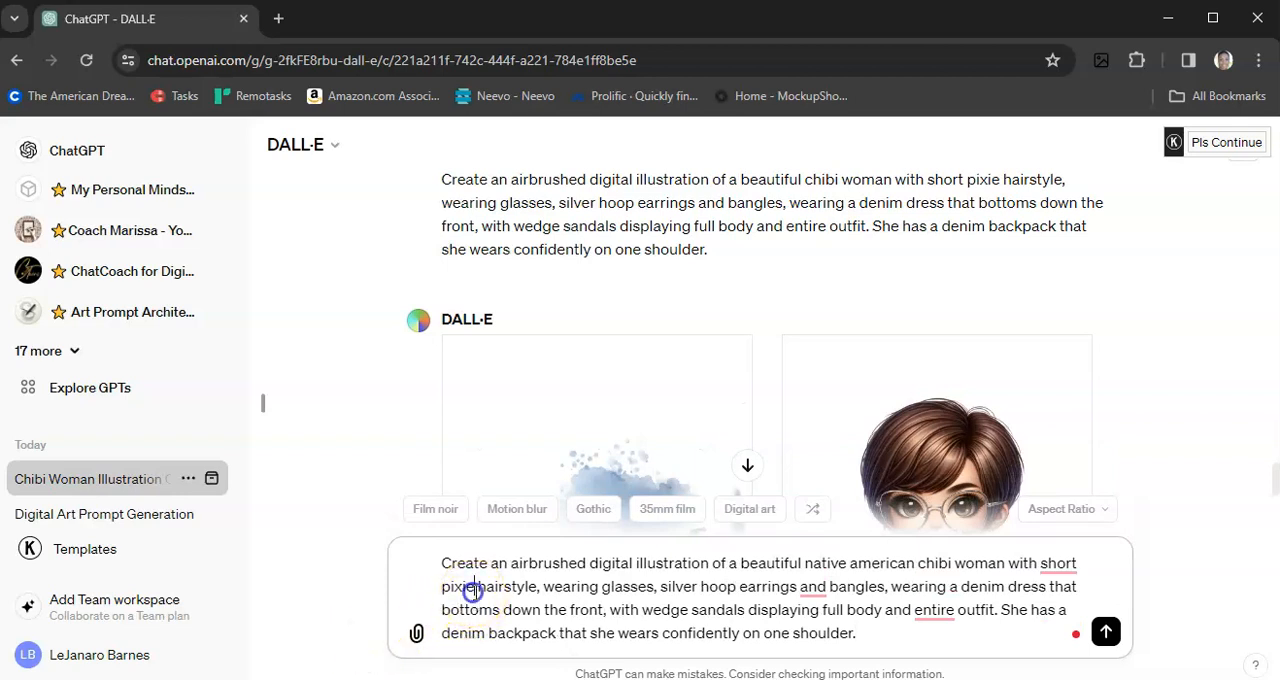
Step: Replace "short pixie hairstyle" with "long hair" in the prompt and submit it
key("BackSpace")
key("BackSpace")
key("BackSpace")
key("BackSpace")
key("BackSpace")
key("BackSpace")
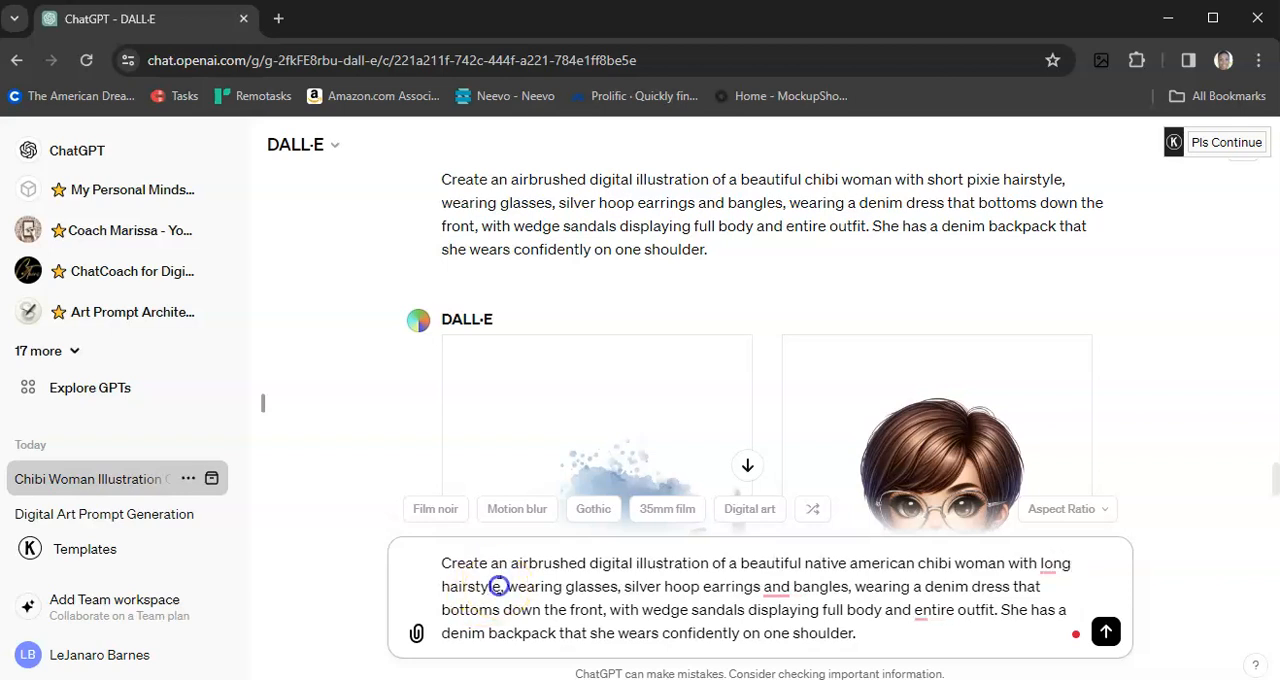
key("BackSpace")
key("BackSpace")
key("BackSpace")
key("BackSpace")
key("BackSpace")
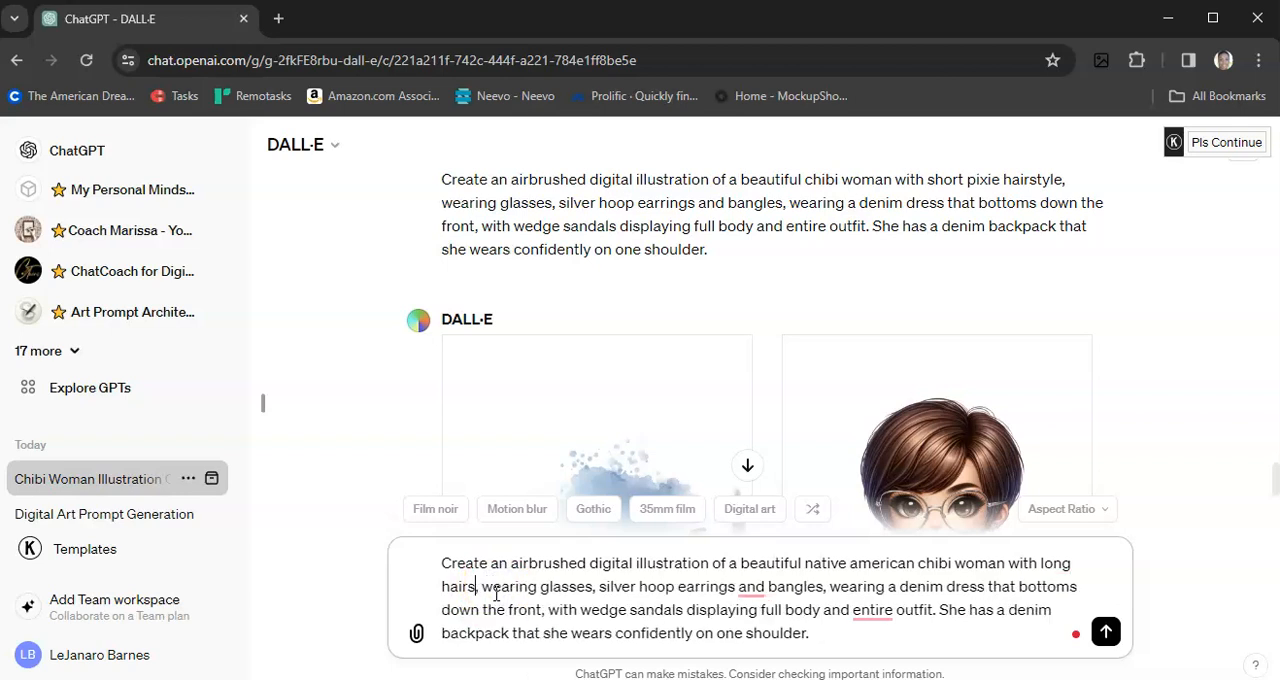
key("BackSpace")
type(",")
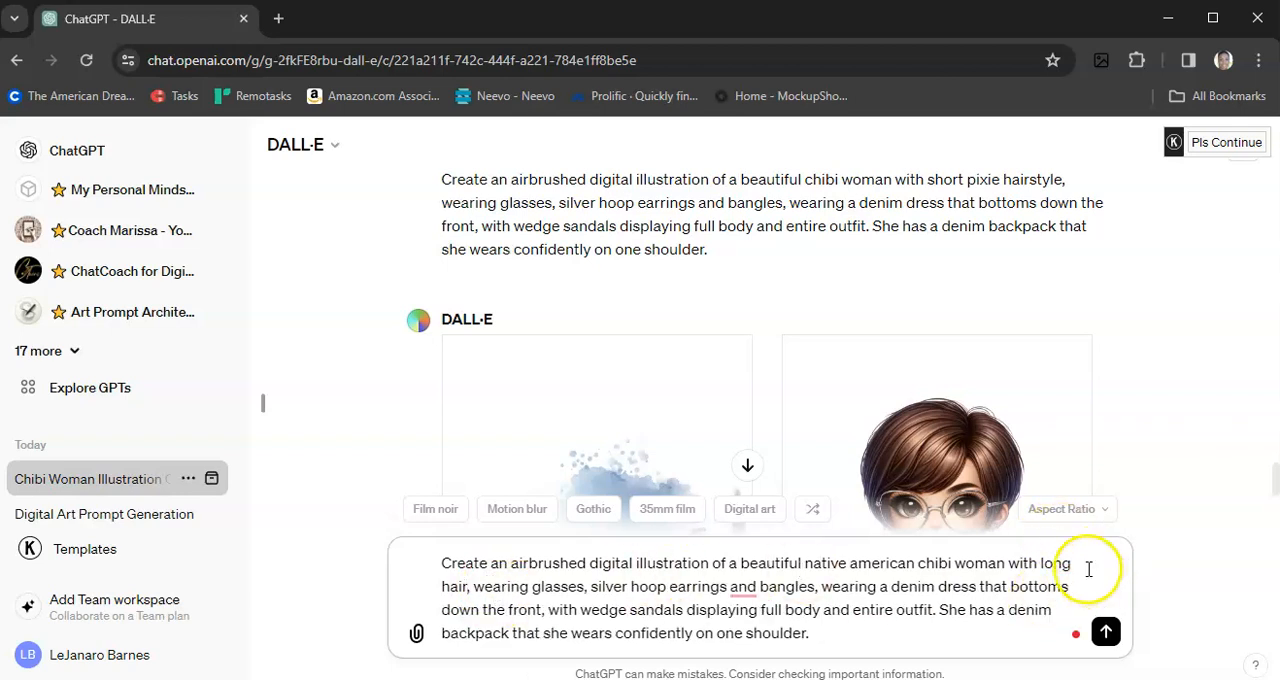
left_click(1104, 634)
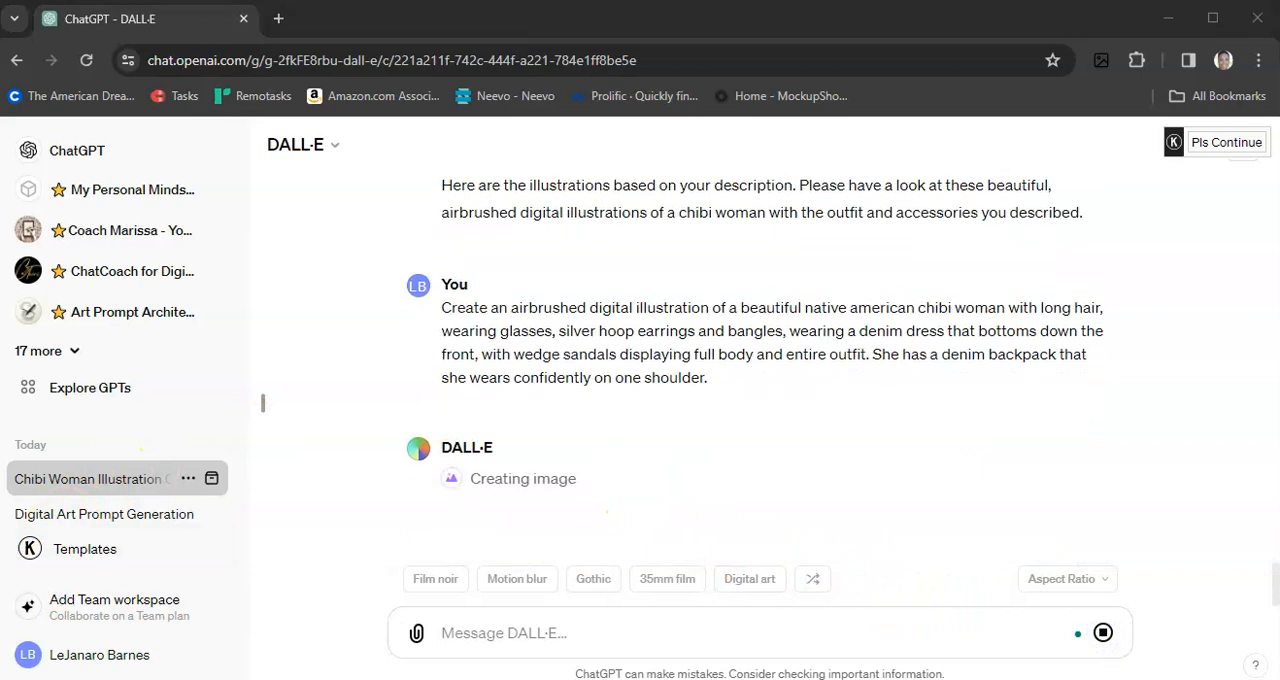
Step: Compare the long-haired native american illustrations with the earlier pixie hairstyle and bald faded haircut versions
scroll(986, 540, "up", 1)
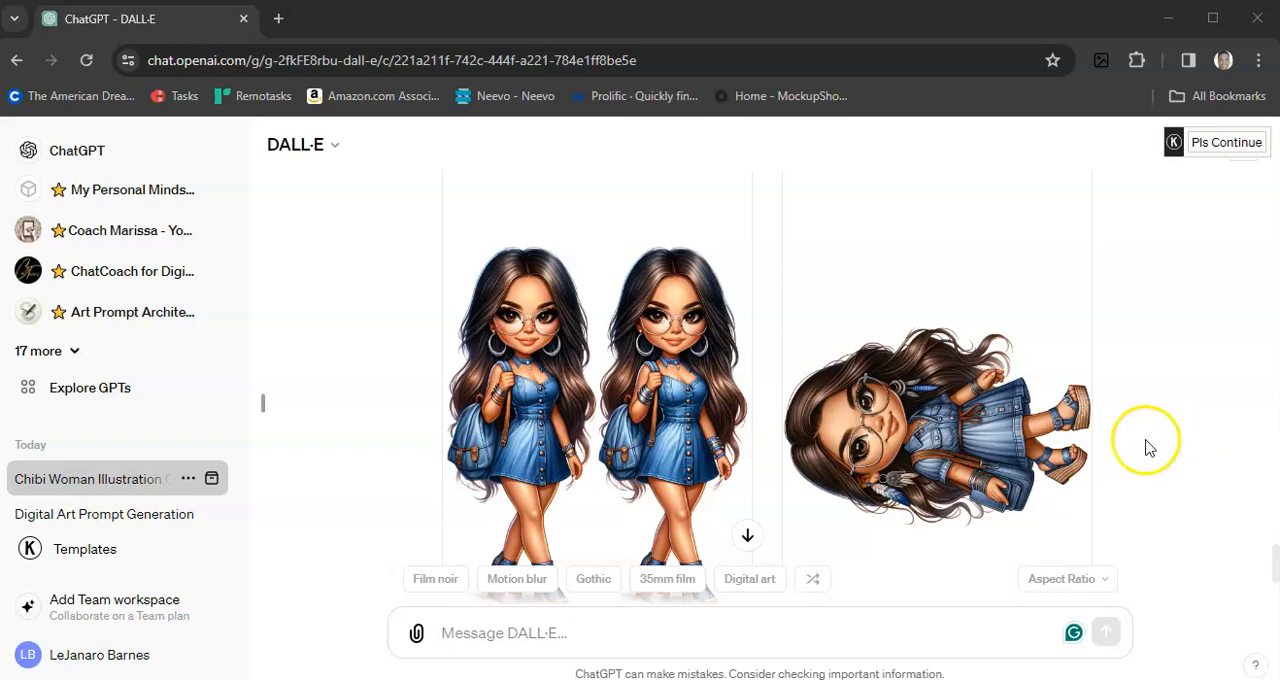
scroll(1148, 448, "up", 10)
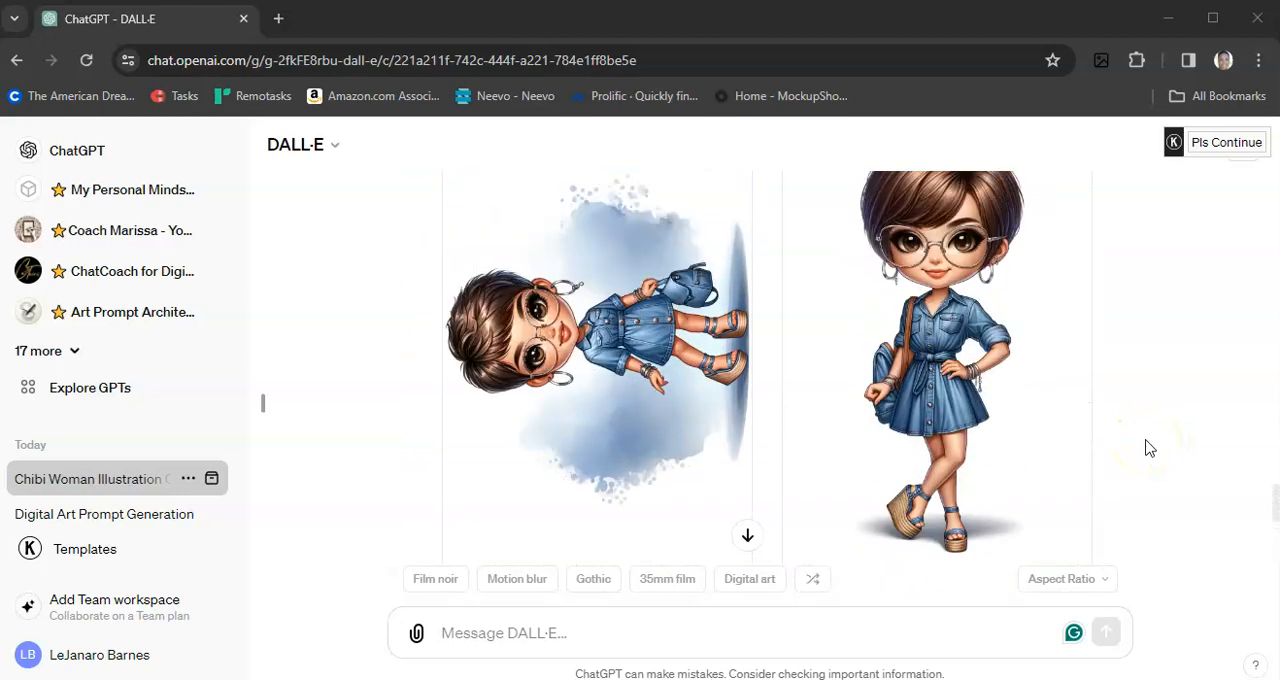
scroll(1148, 448, "up", 1)
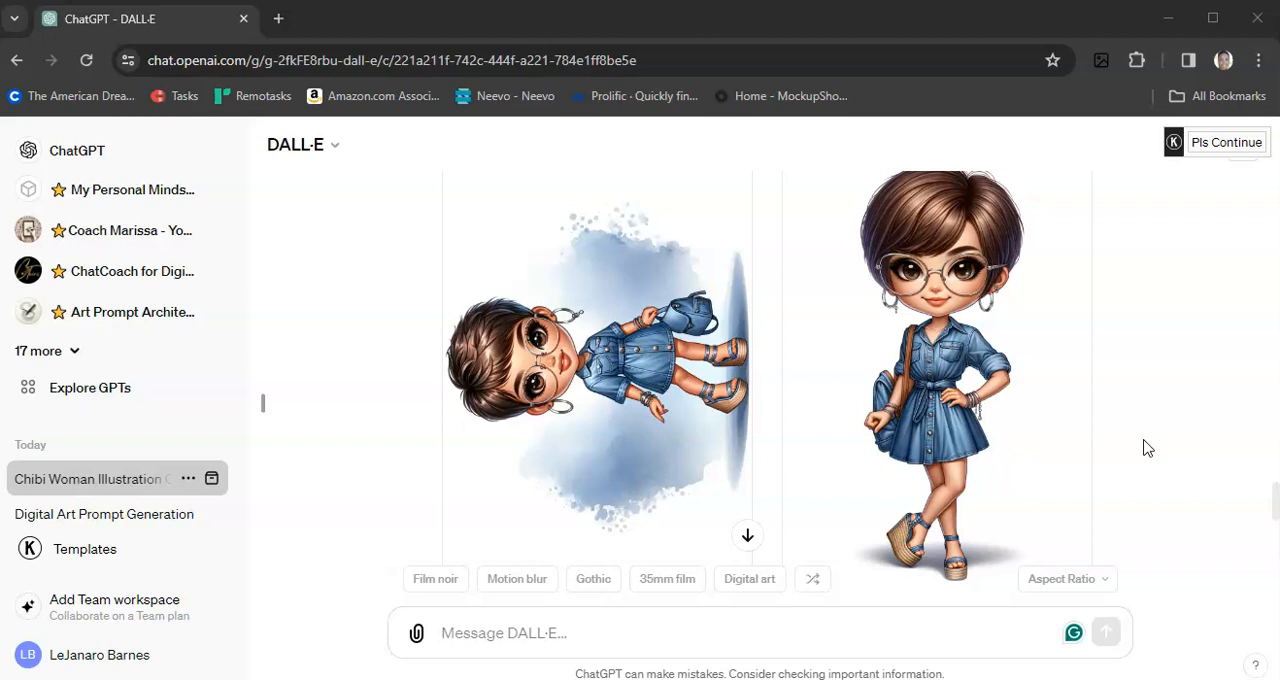
scroll(1148, 448, "up", 10)
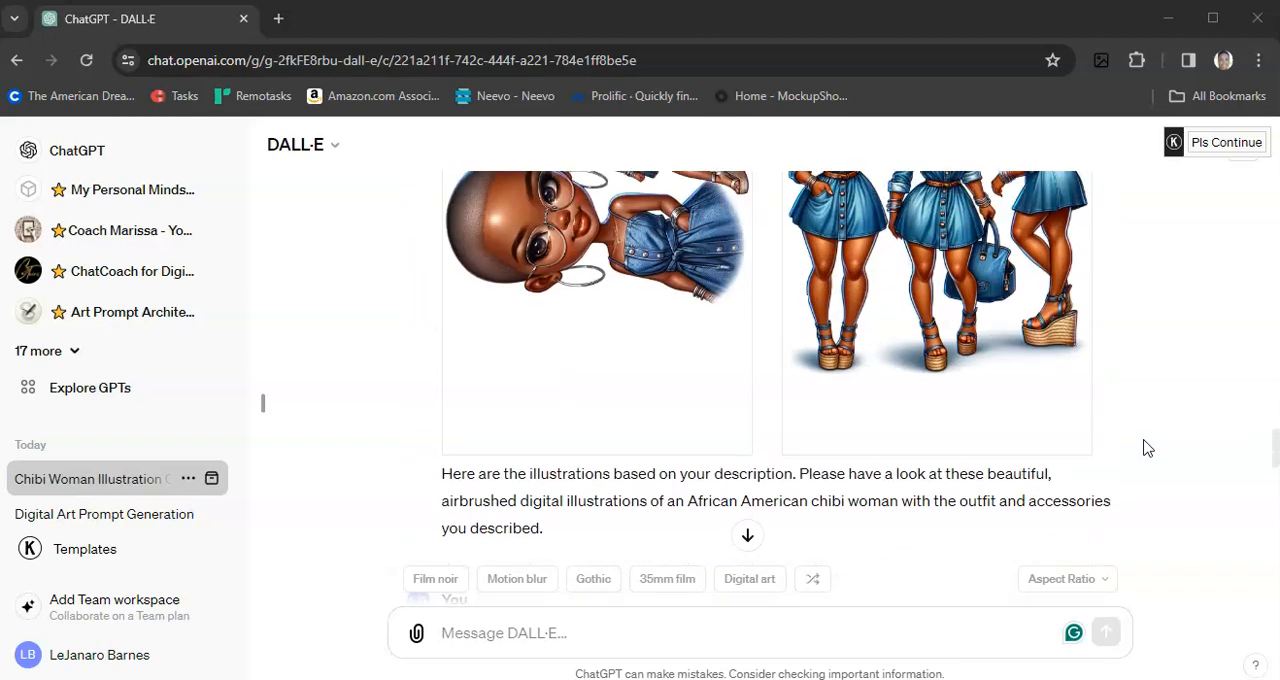
scroll(1148, 448, "up", 3)
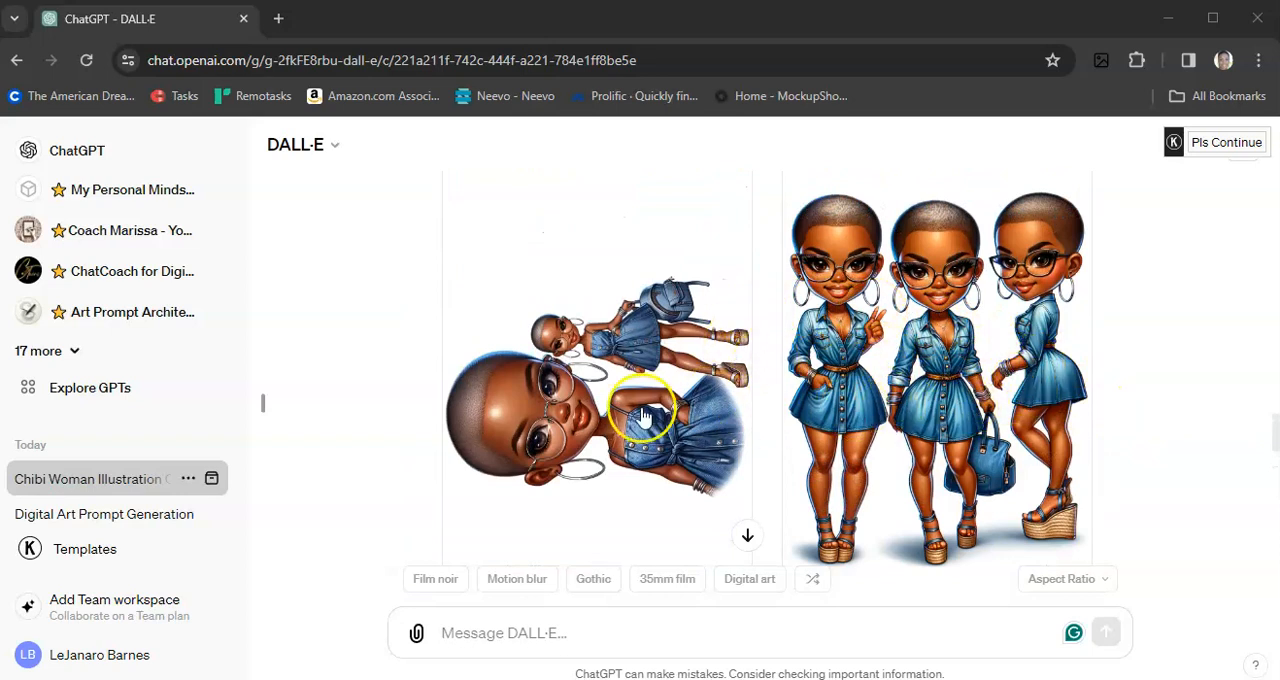
scroll(870, 455, "down", 1)
scroll(870, 455, "down", 10)
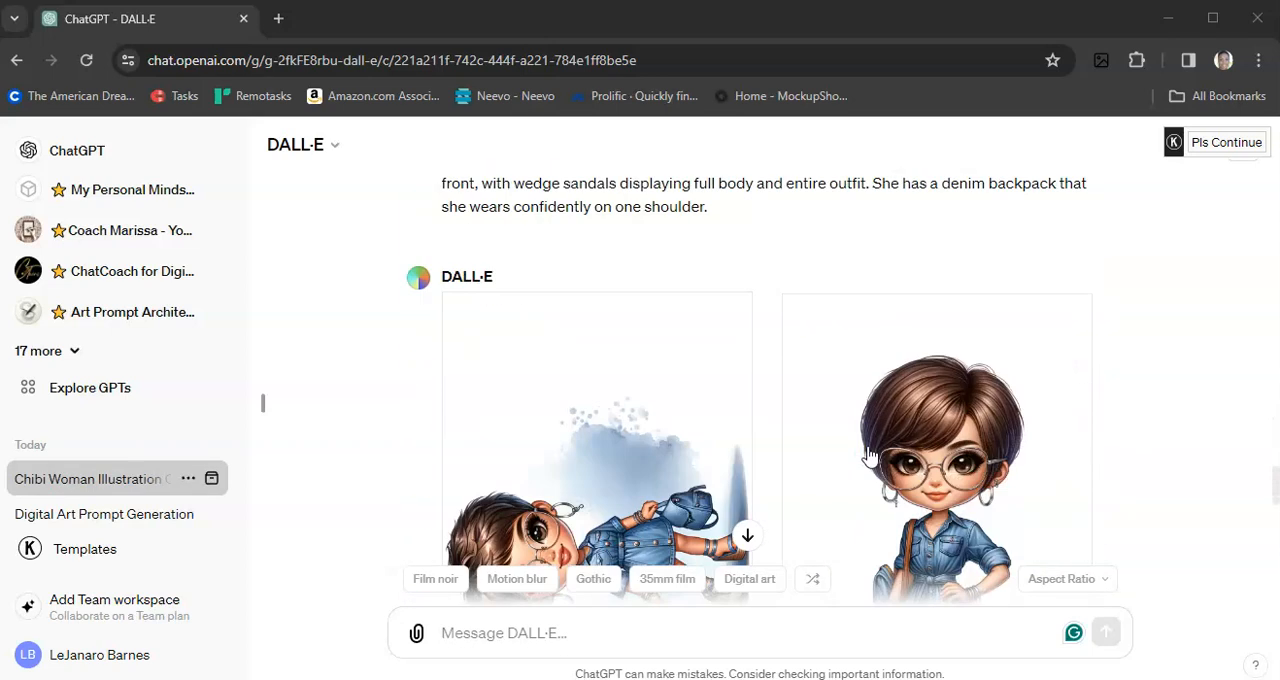
scroll(814, 451, "down", 10)
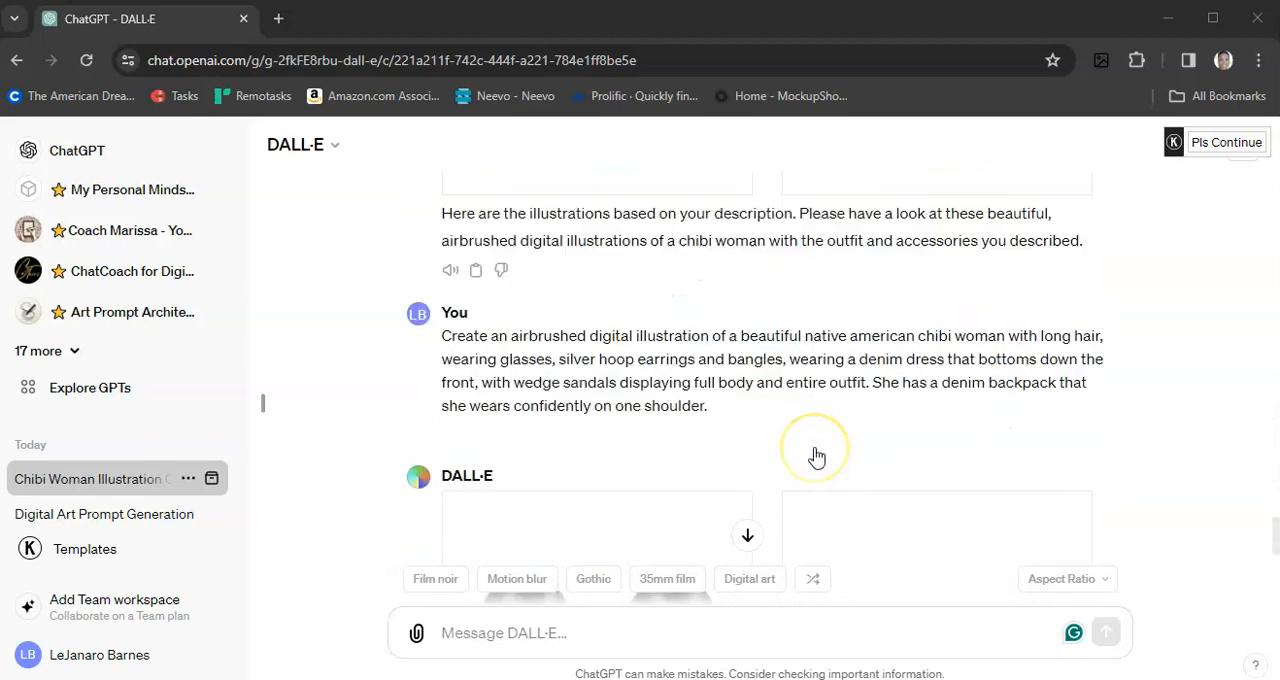
scroll(1126, 489, "up", 2)
scroll(1126, 489, "down", 2)
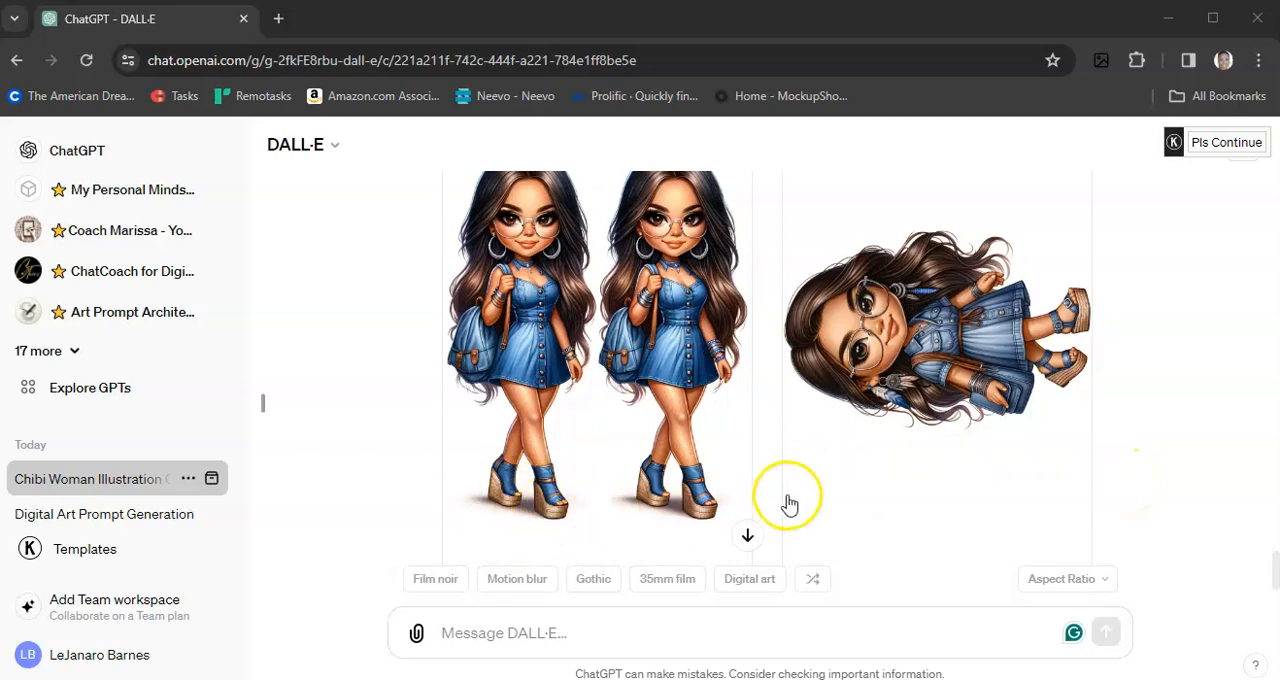
scroll(786, 500, "up", 2)
scroll(789, 505, "up", 15)
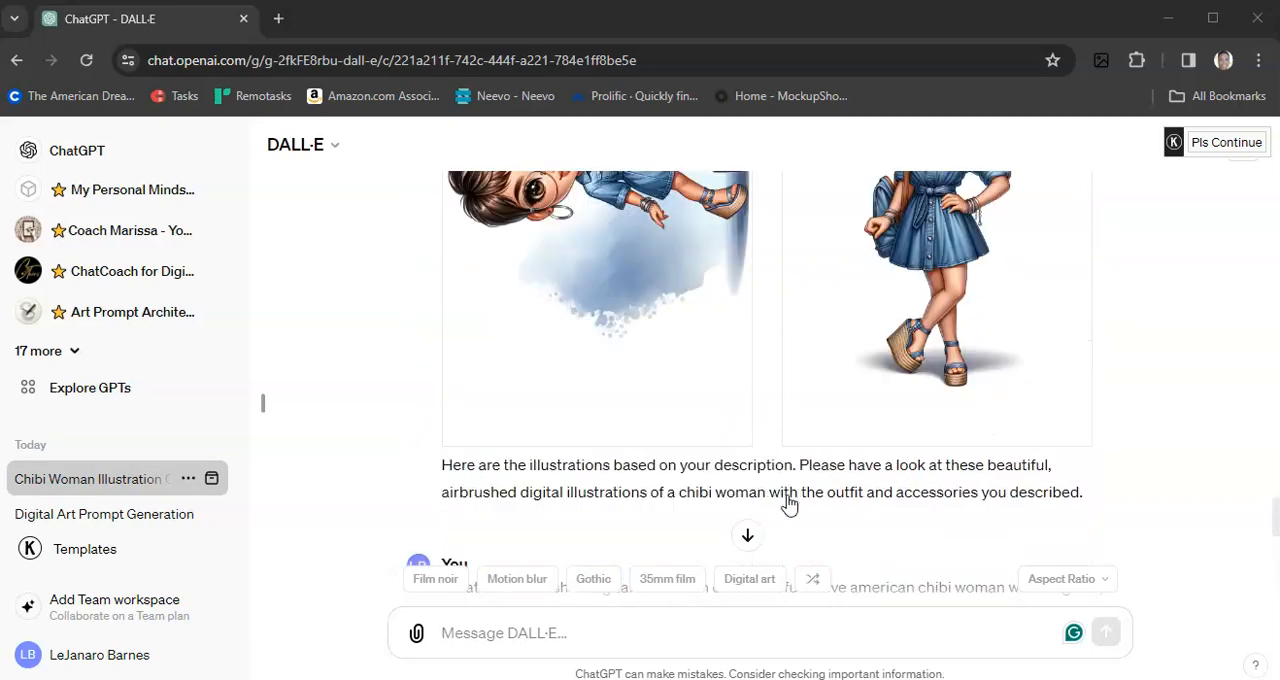
Step: Compare the conversation's first prompt, with braided hair, bell bottom jeans and purple halter top, against its illustrations
scroll(789, 505, "up", 15)
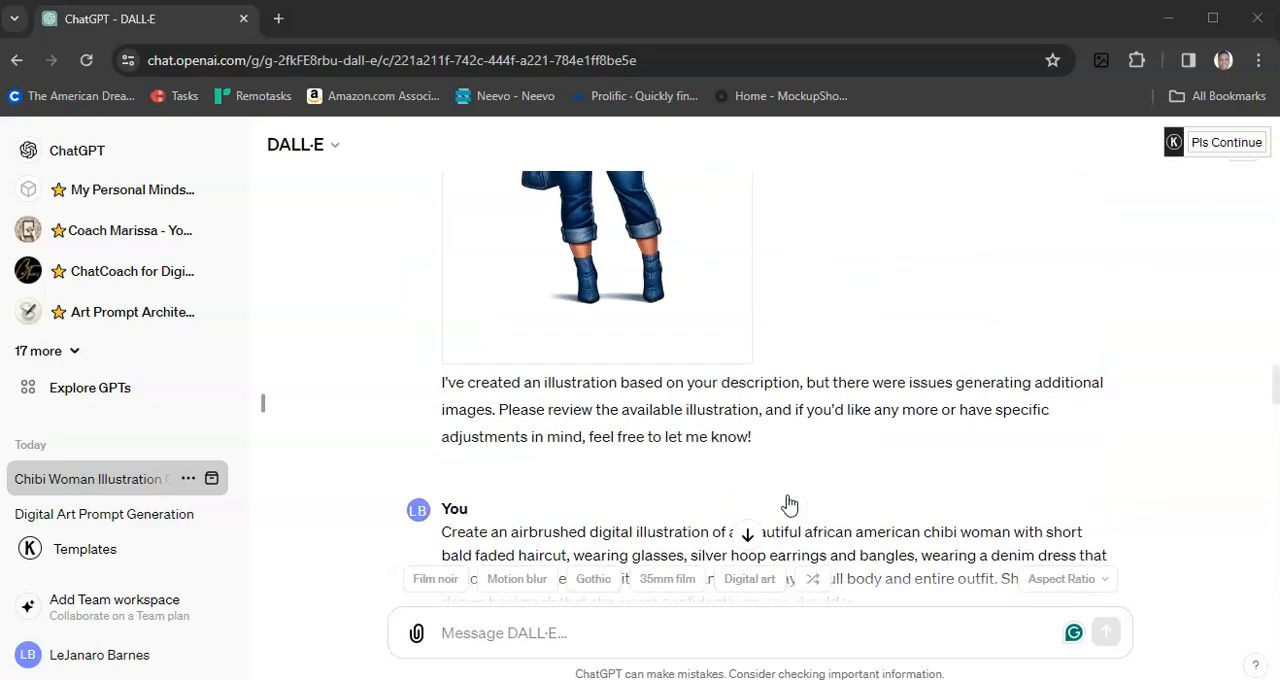
scroll(789, 505, "up", 15)
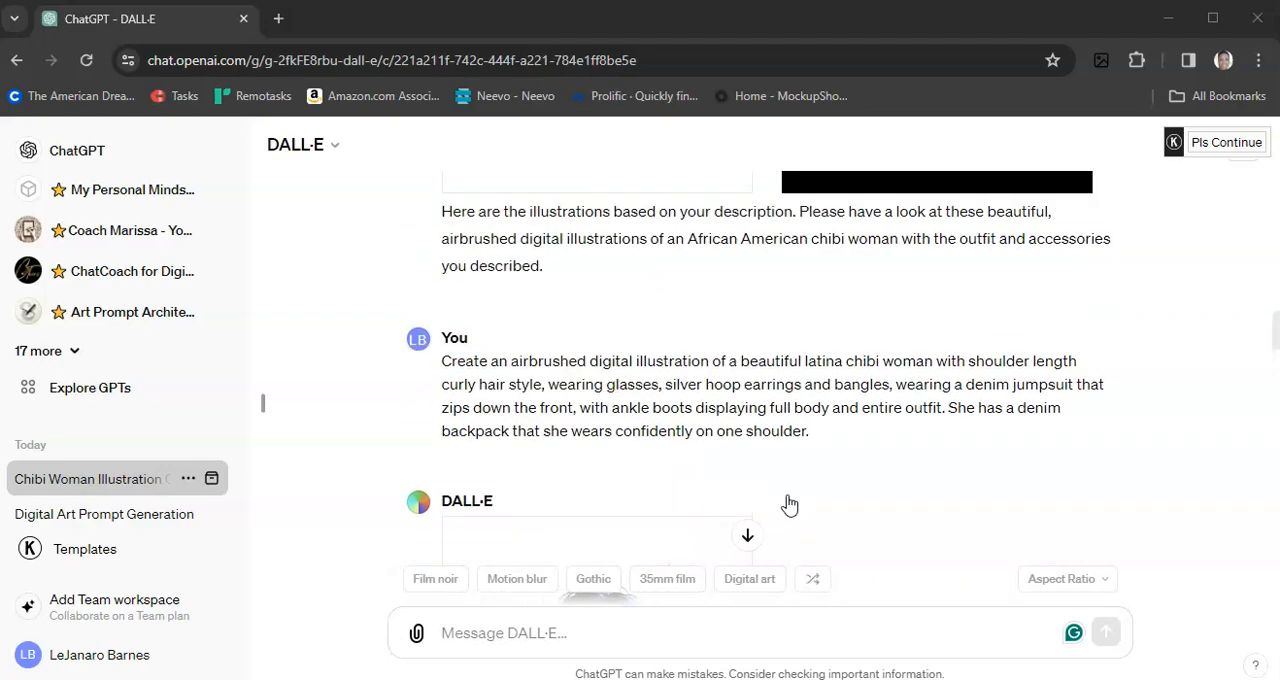
scroll(789, 505, "up", 10)
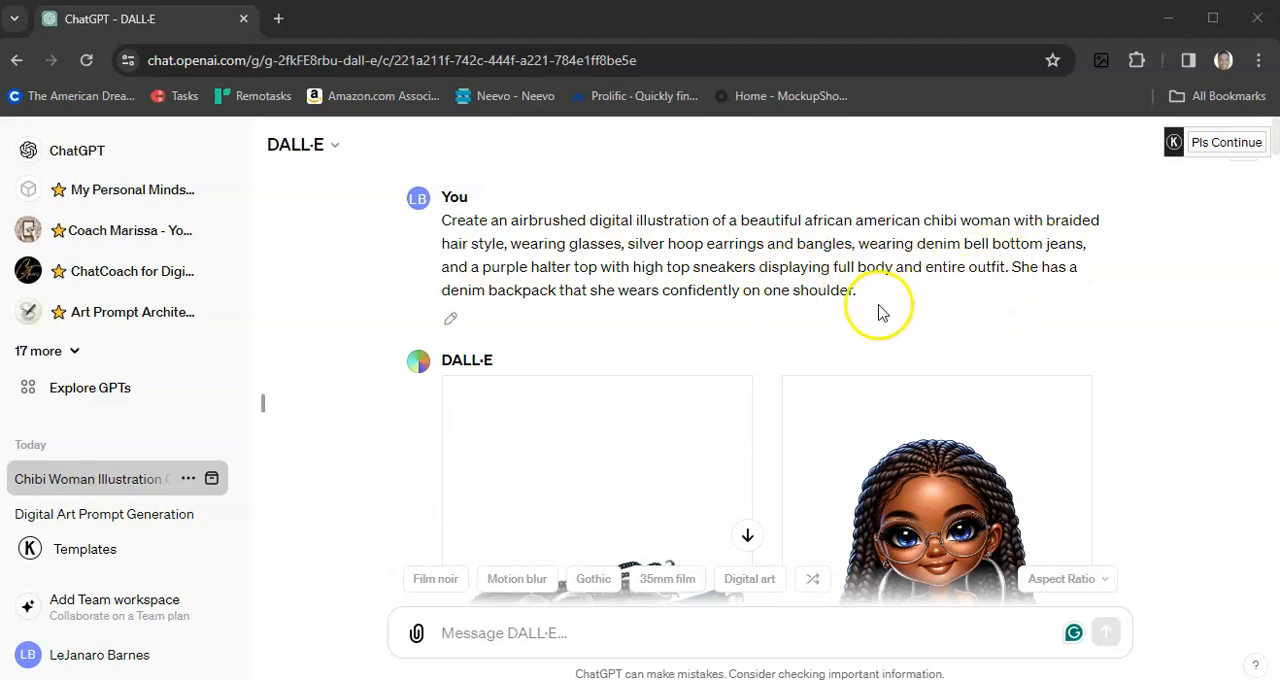
scroll(865, 318, "down", 3)
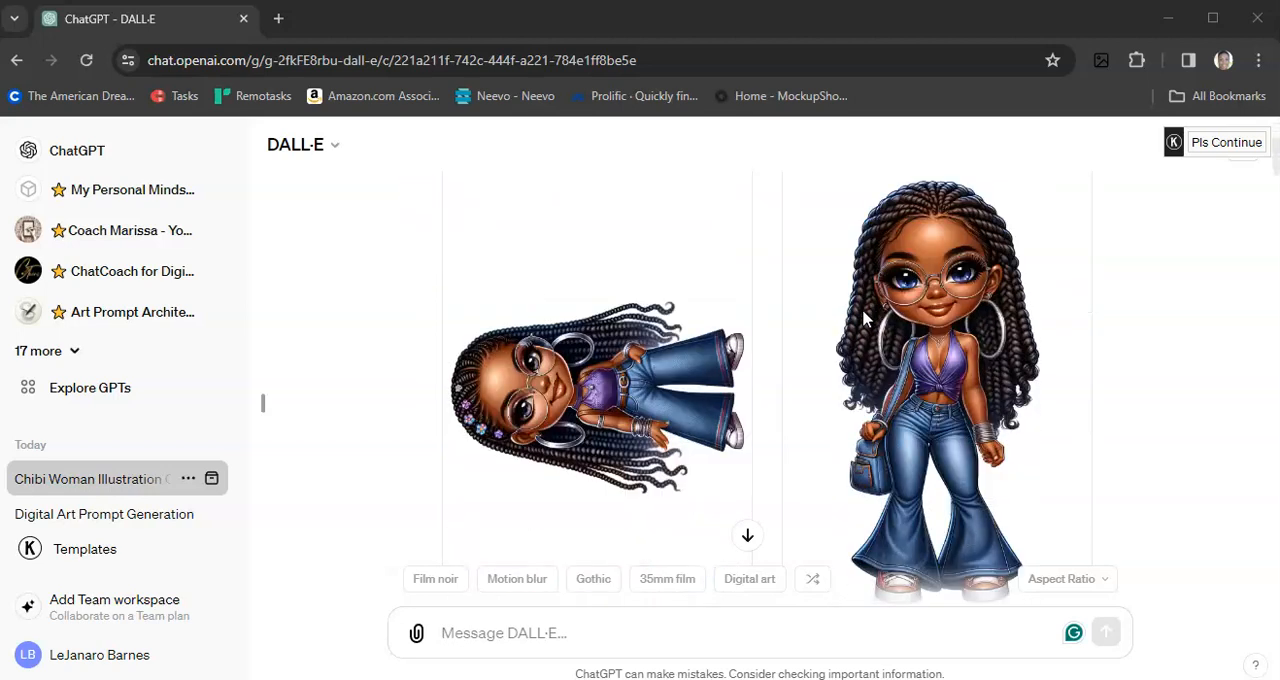
scroll(812, 338, "up", 3)
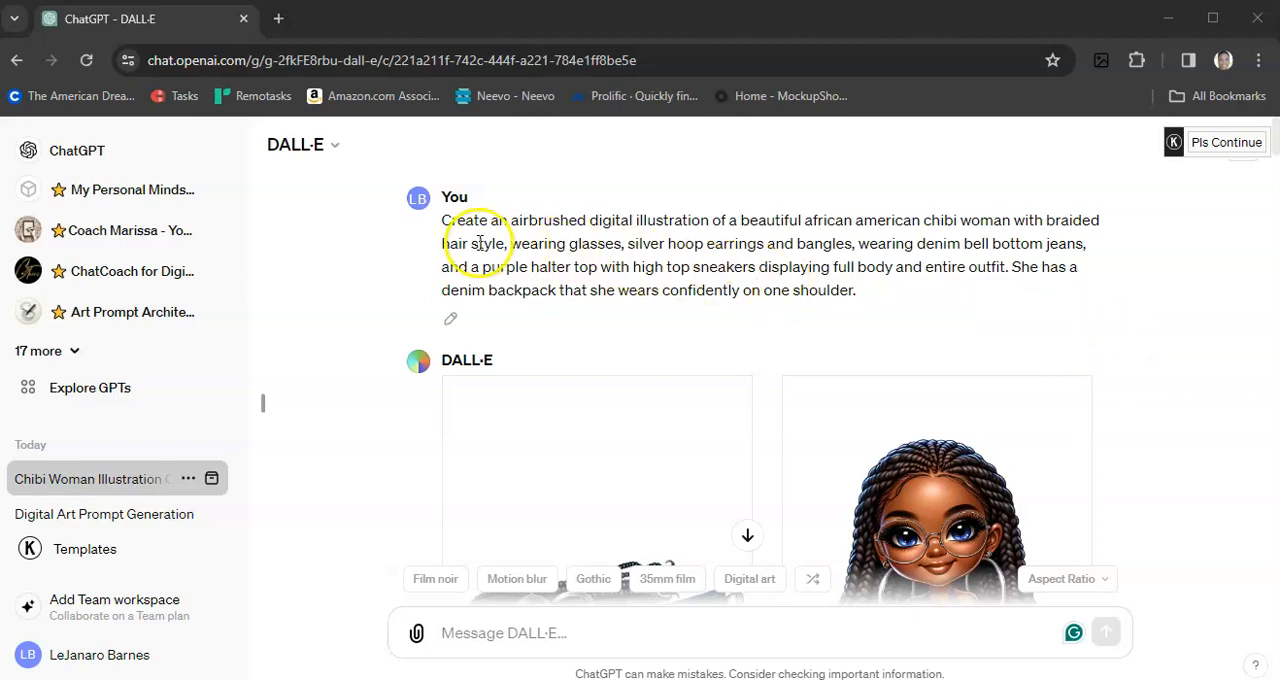
scroll(1157, 362, "down", 2)
scroll(1157, 362, "down", 4)
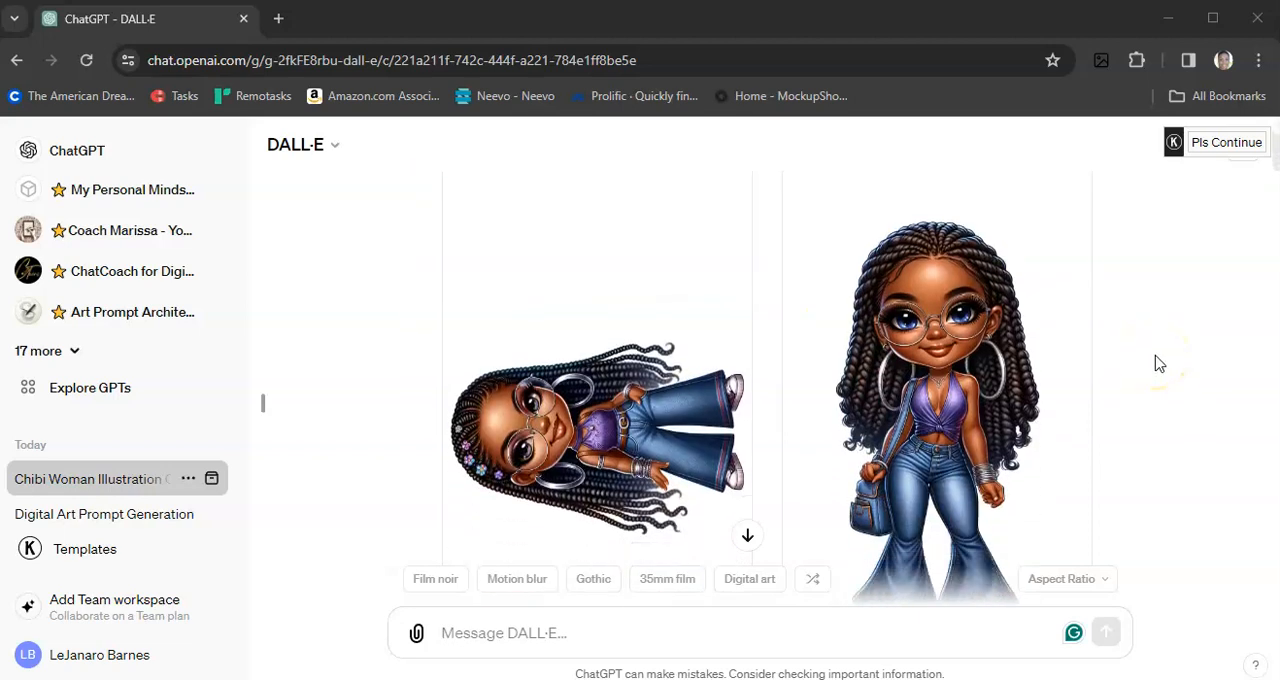
scroll(1157, 362, "up", 2)
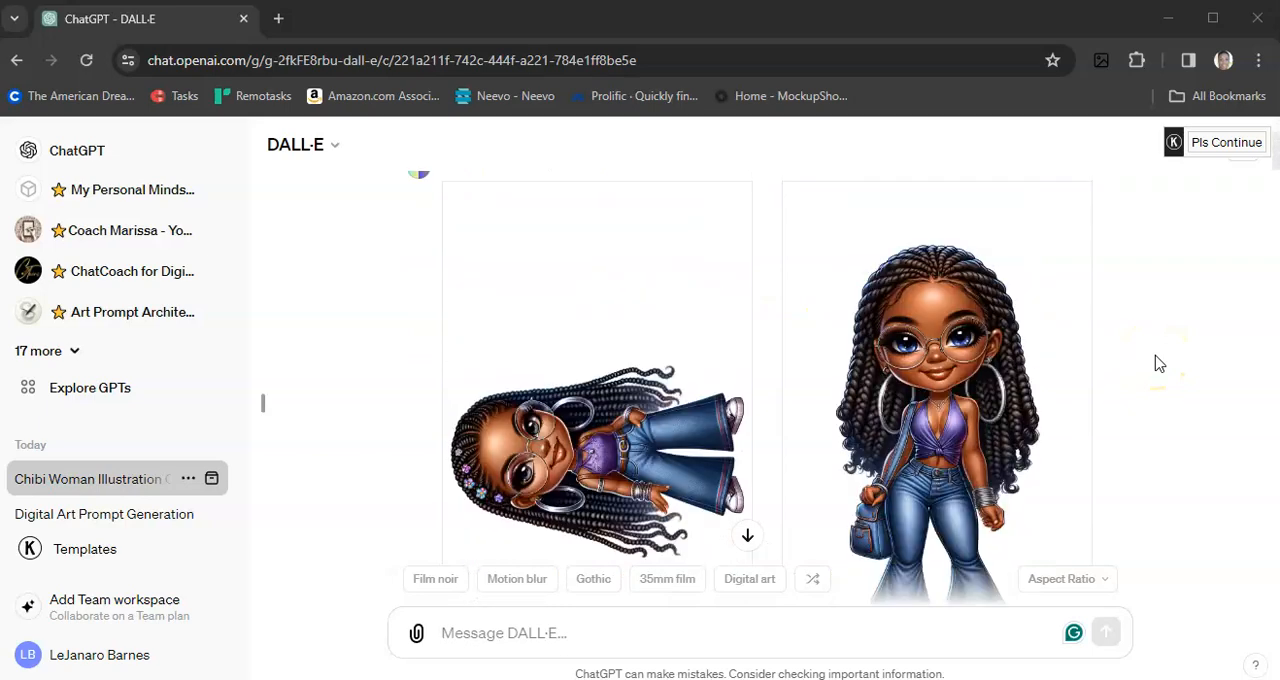
Step: Review the long-haired bell bottom jeans illustrations and the african american and latina denim jumpsuit versions with curly hair
scroll(1157, 362, "down", 8)
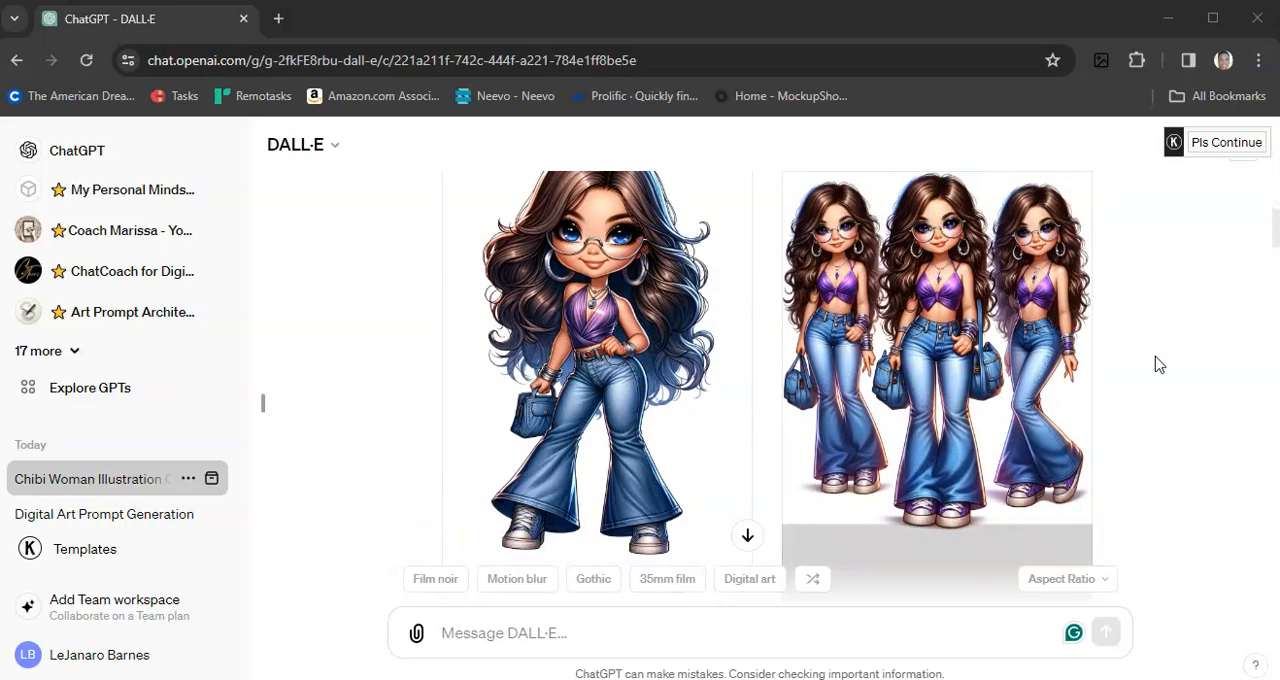
scroll(1157, 364, "down", 7)
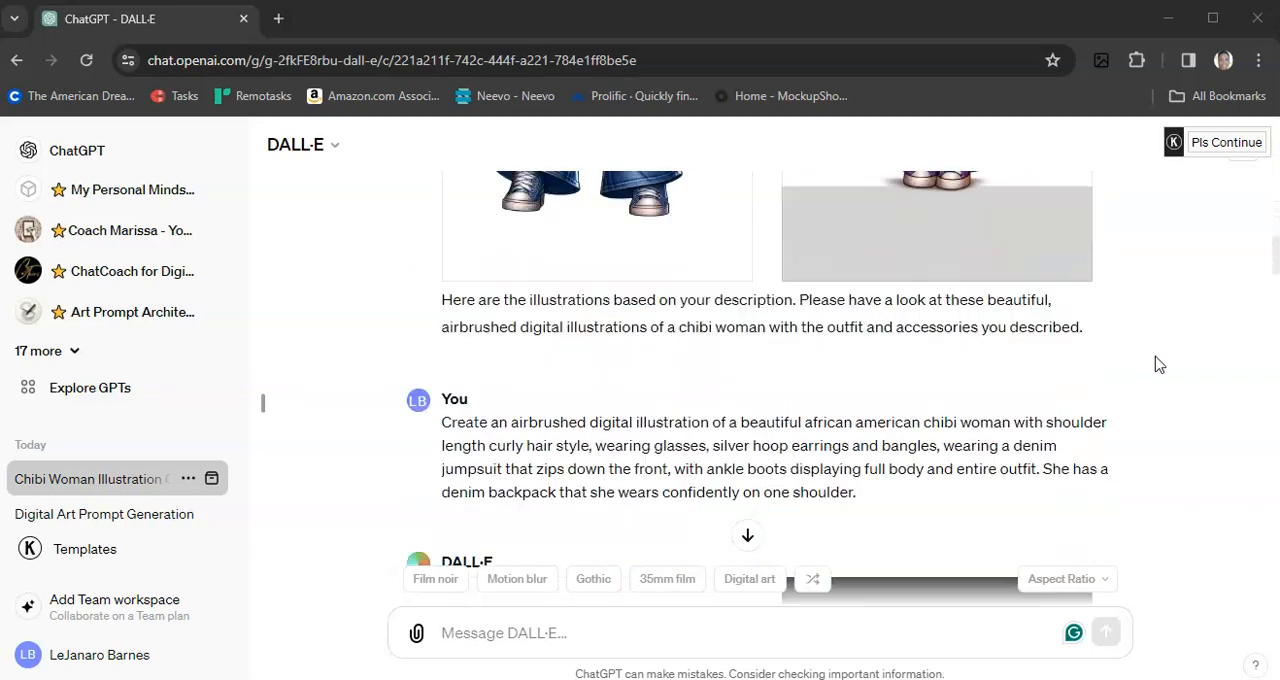
scroll(1157, 364, "down", 1)
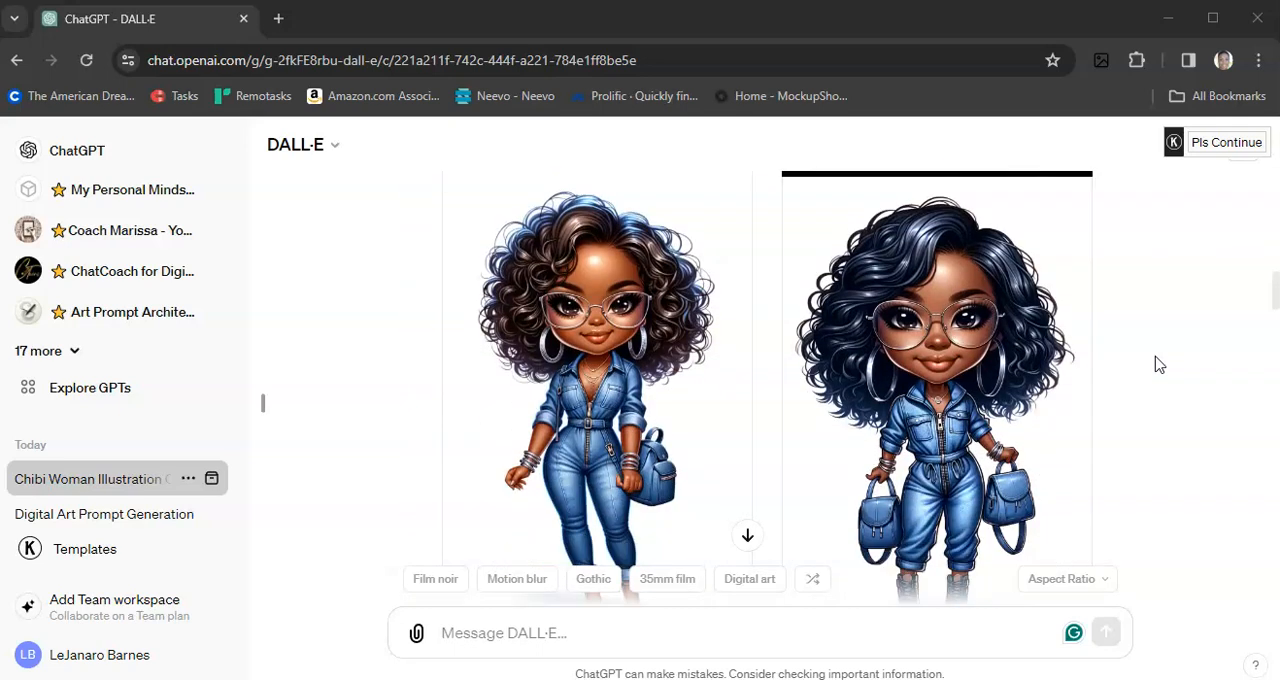
scroll(1157, 364, "down", 1)
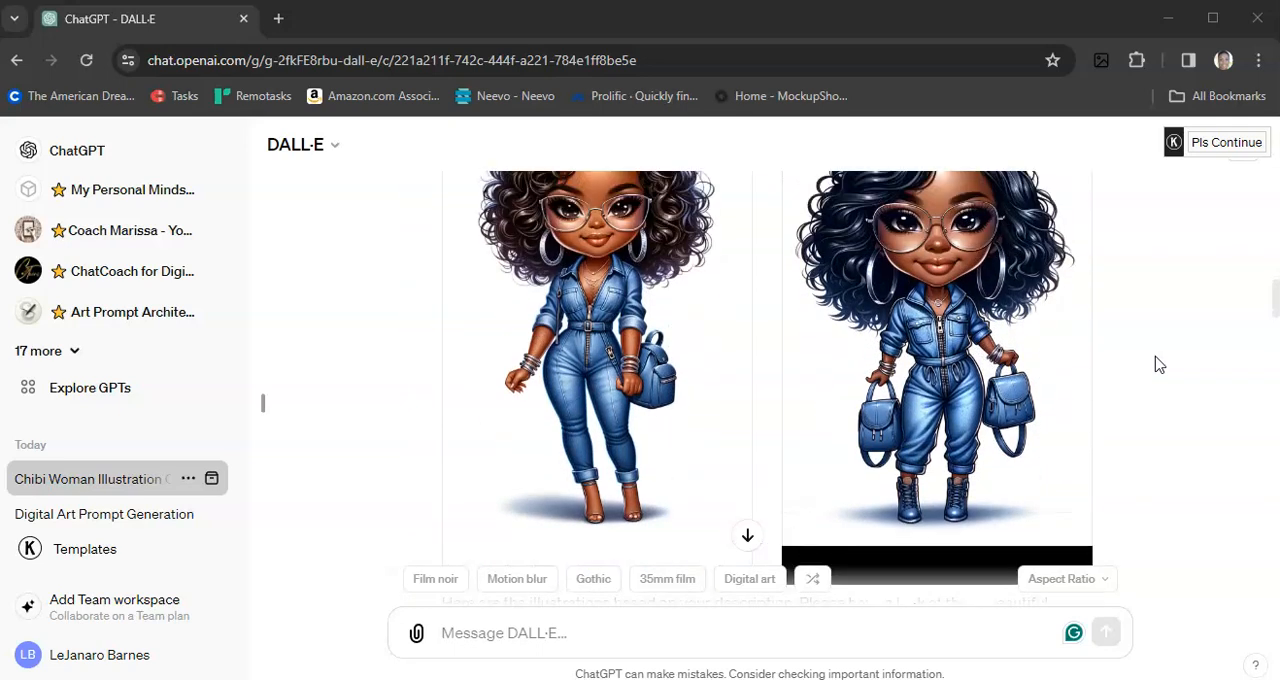
scroll(1118, 360, "down", 4)
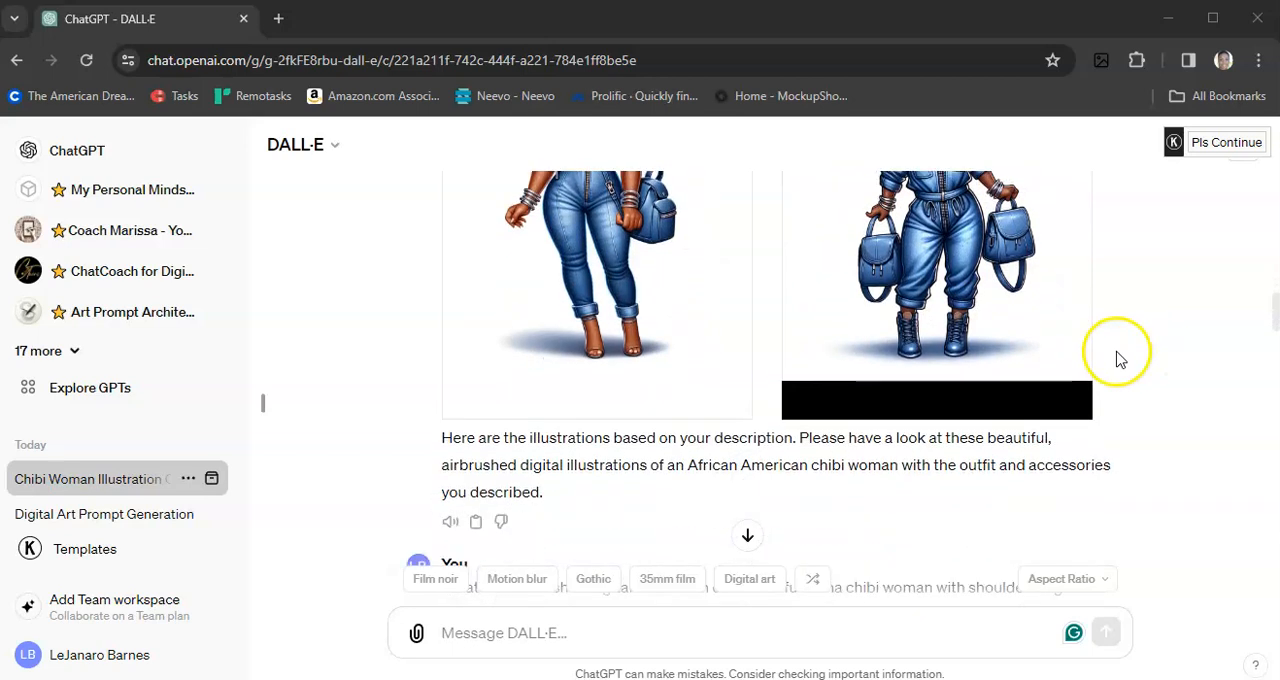
scroll(1118, 360, "down", 2)
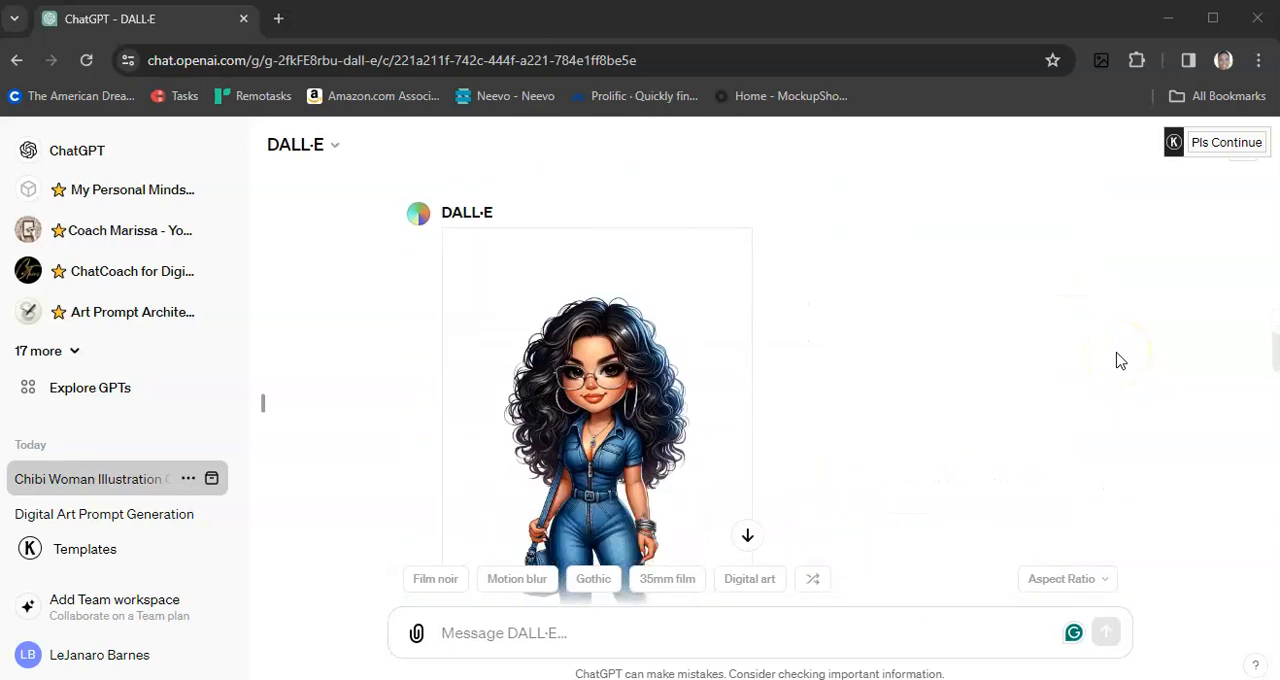
scroll(1120, 361, "down", 1)
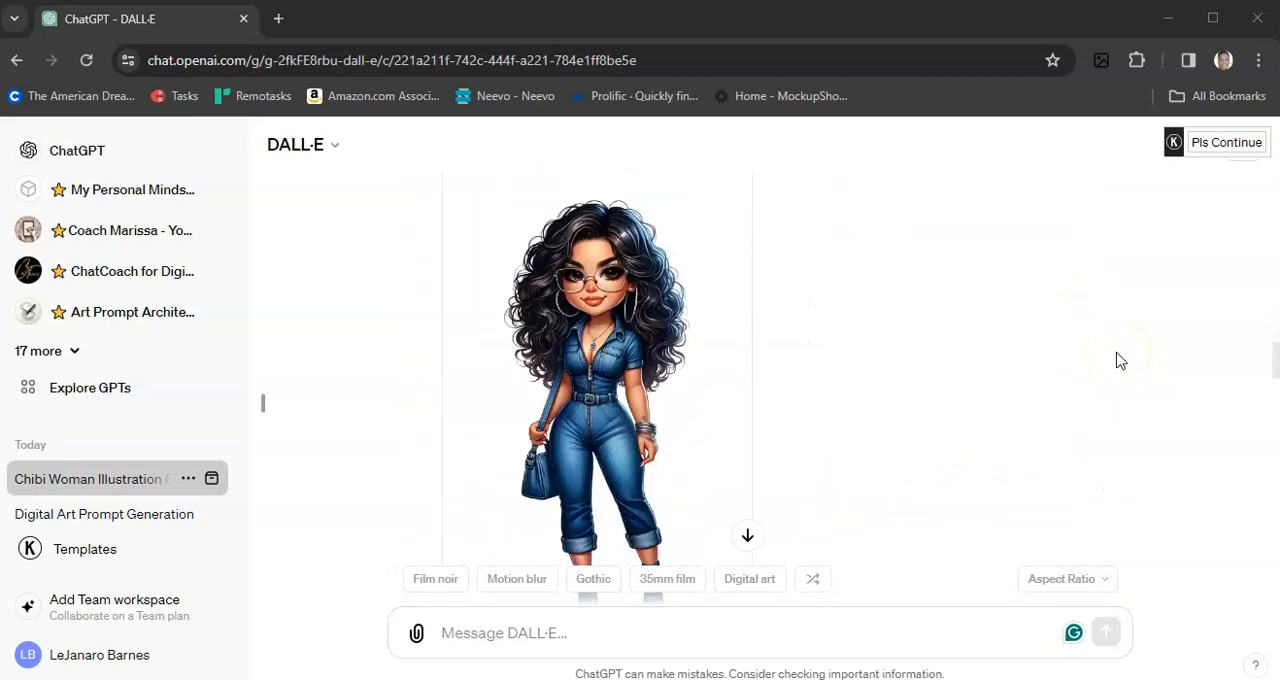
scroll(858, 402, "down", 1)
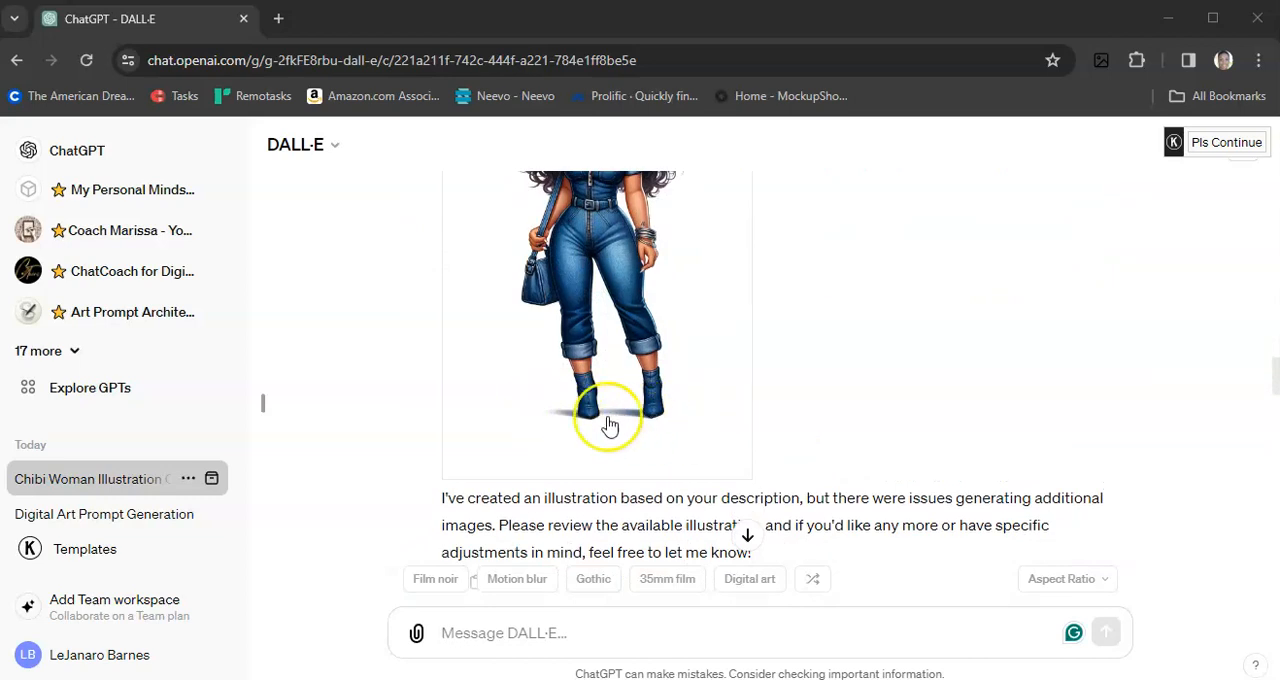
Step: Examine the denim dress variations from the bald faded haircut to the long-haired native american woman, returning to the bald faded haircut illustrations
scroll(1034, 350, "down", 3)
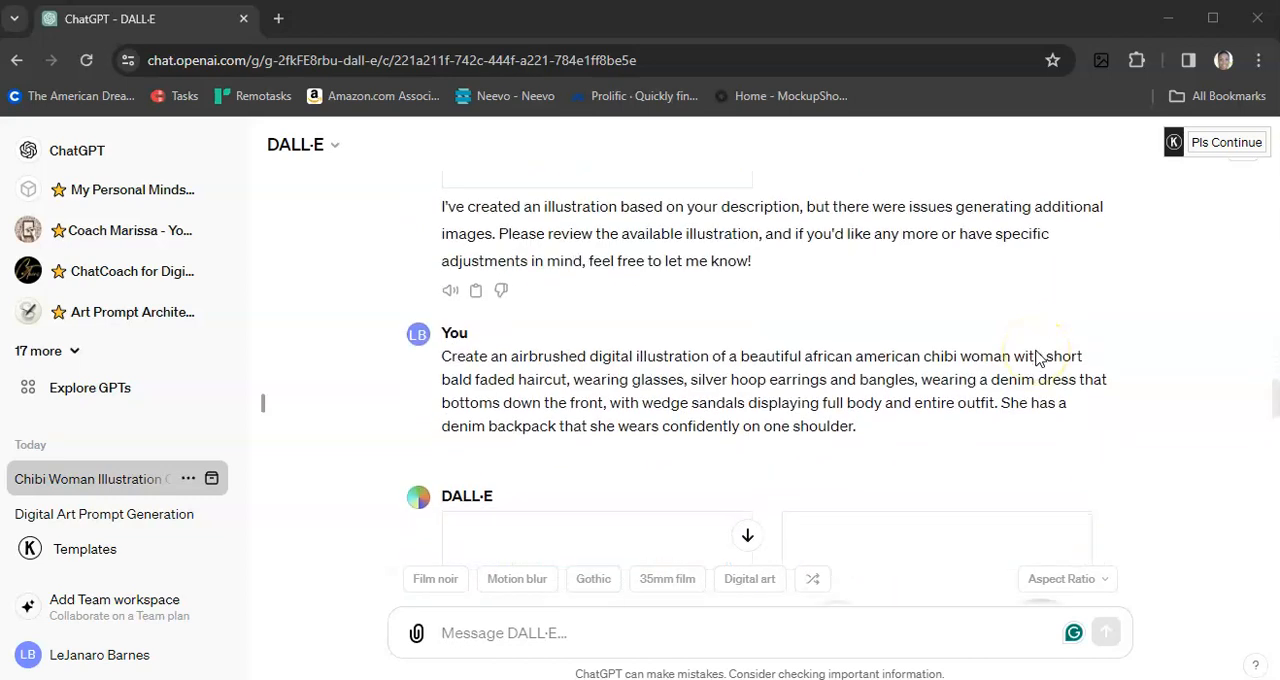
scroll(1036, 356, "down", 4)
scroll(1036, 358, "down", 7)
scroll(1038, 358, "down", 8)
scroll(1038, 360, "down", 2)
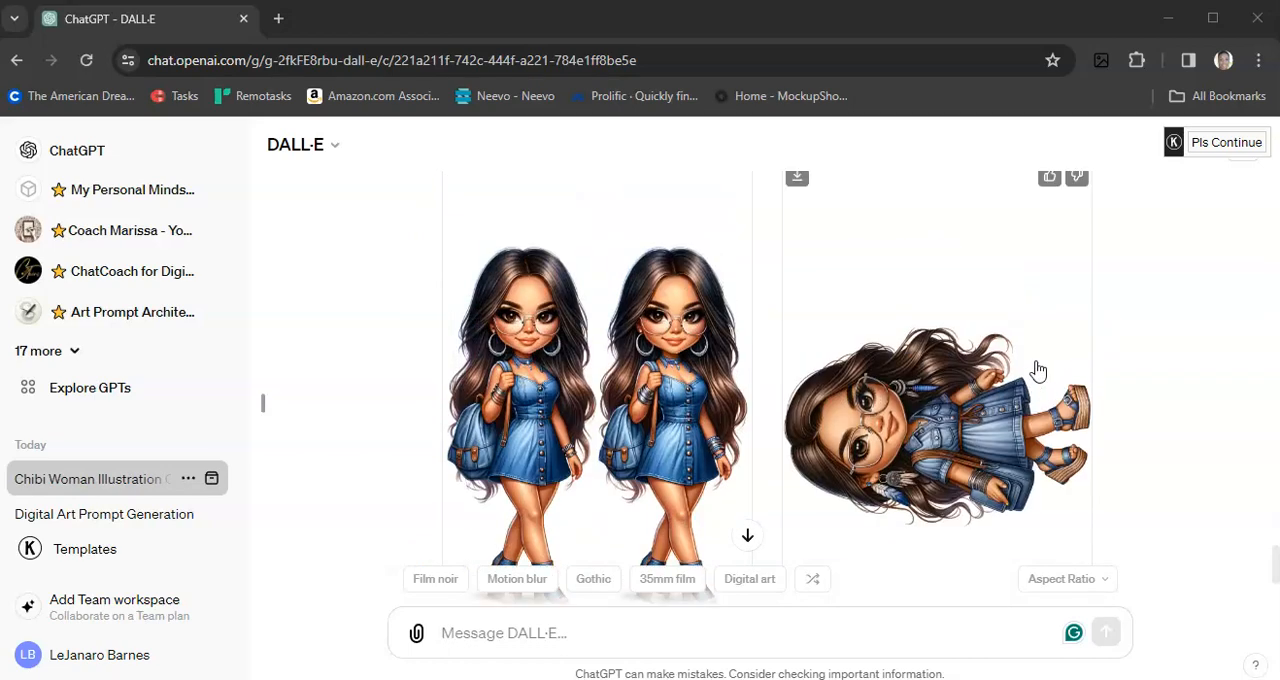
scroll(1038, 371, "up", 20)
scroll(1038, 371, "up", 5)
left_click(873, 375)
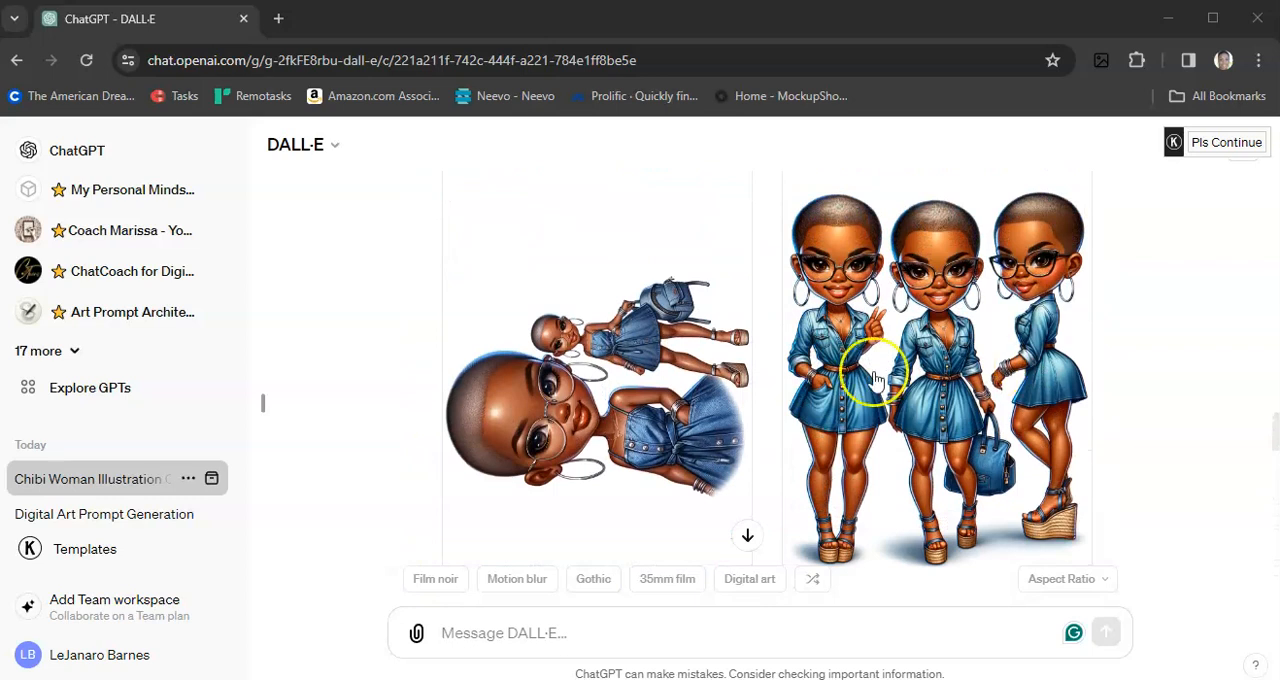
left_click(368, 394)
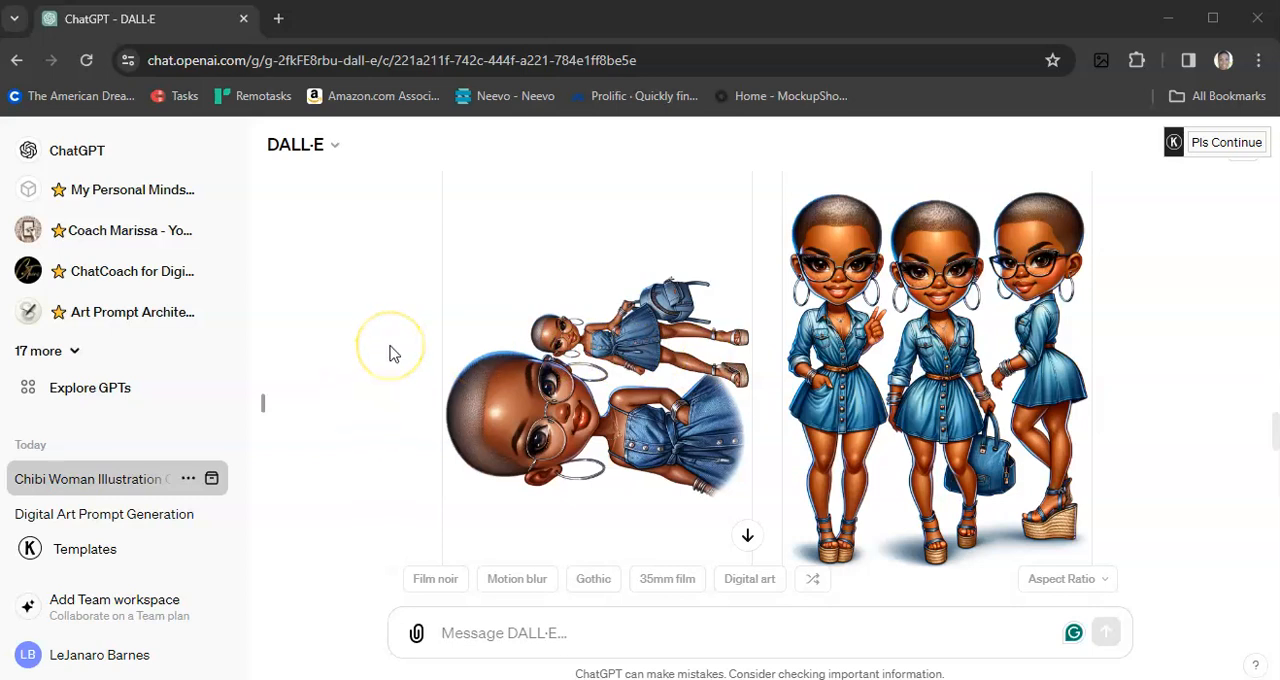